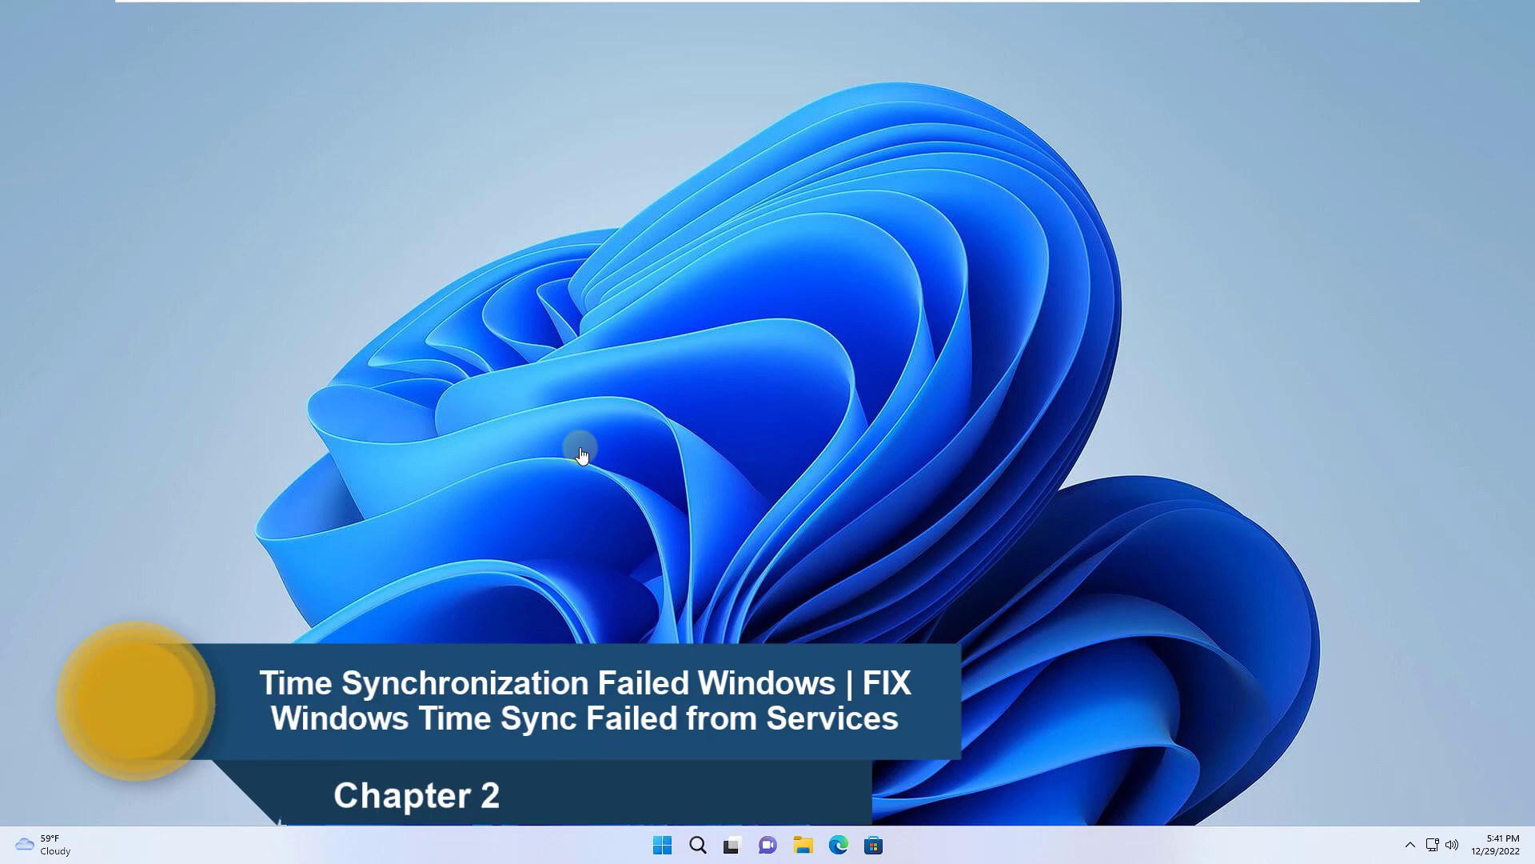
Step: Find and open the Services app from the desktop
{"action": "key", "text": "super"}
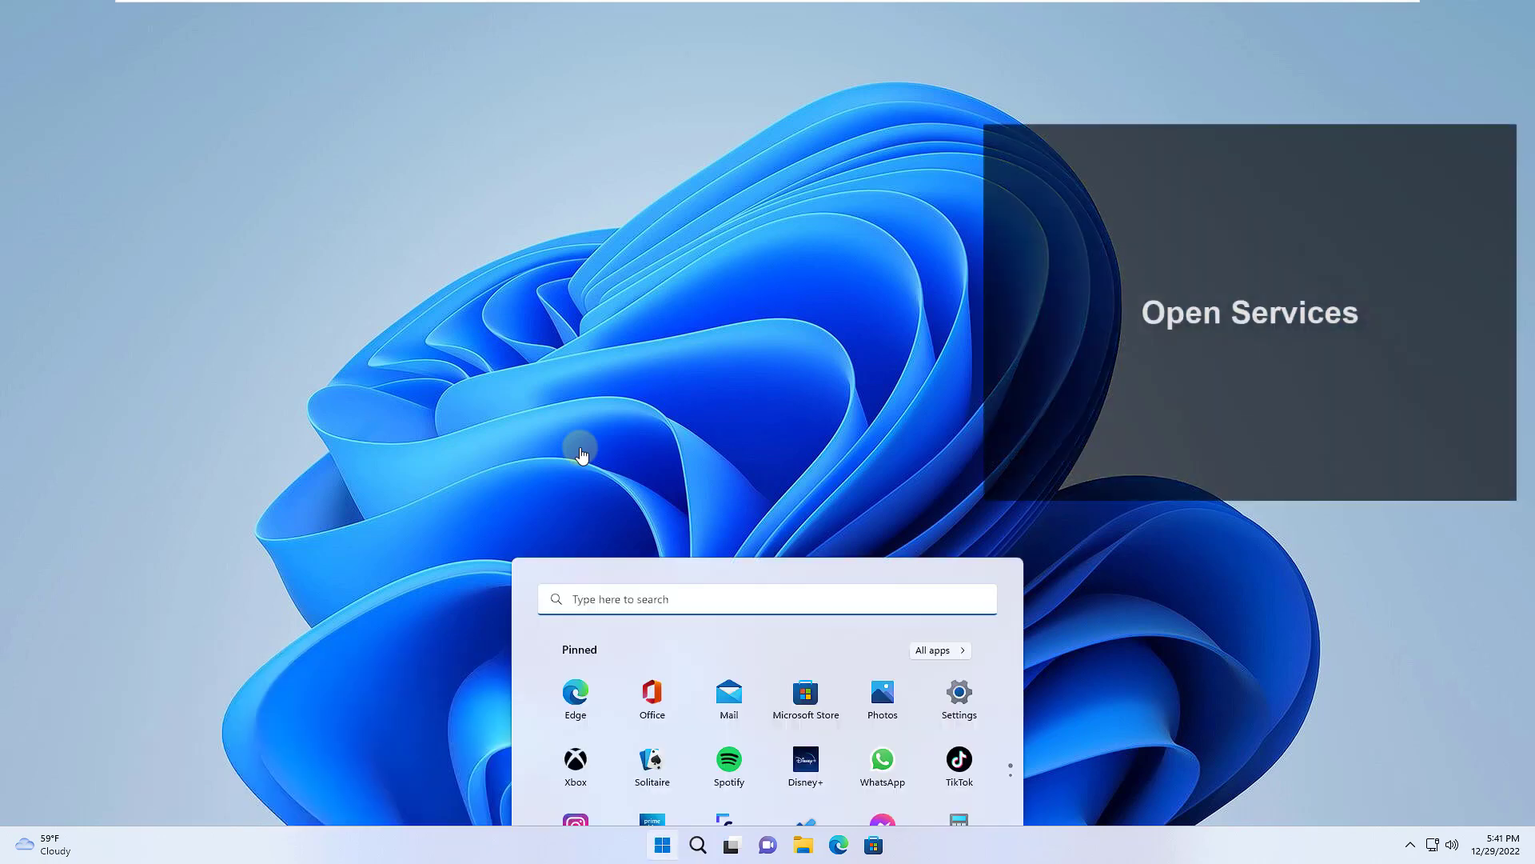
{"action": "type", "text": "services"}
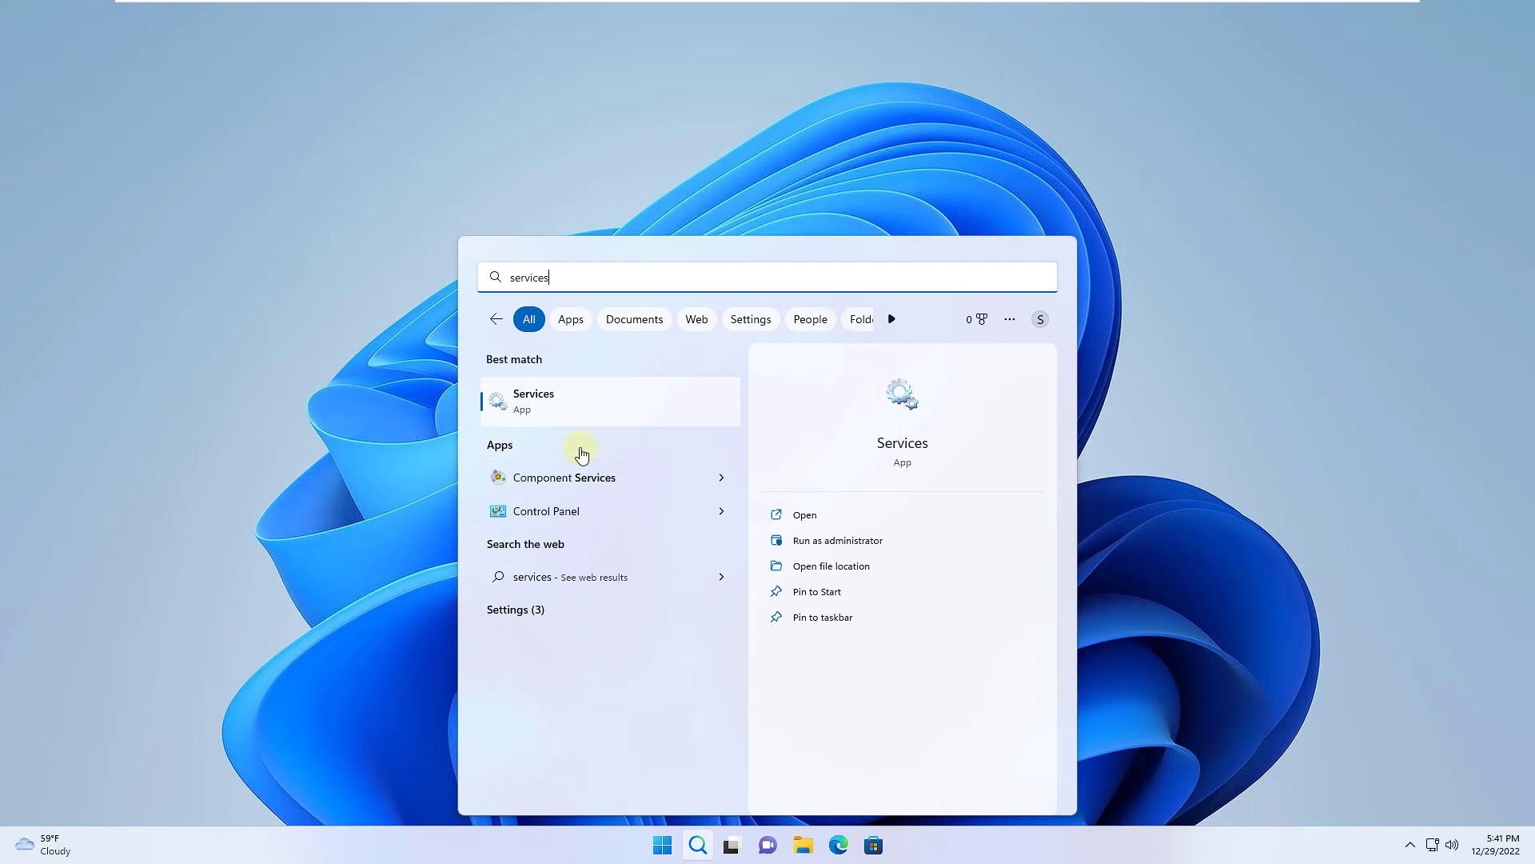
{"action": "key", "text": "Return"}
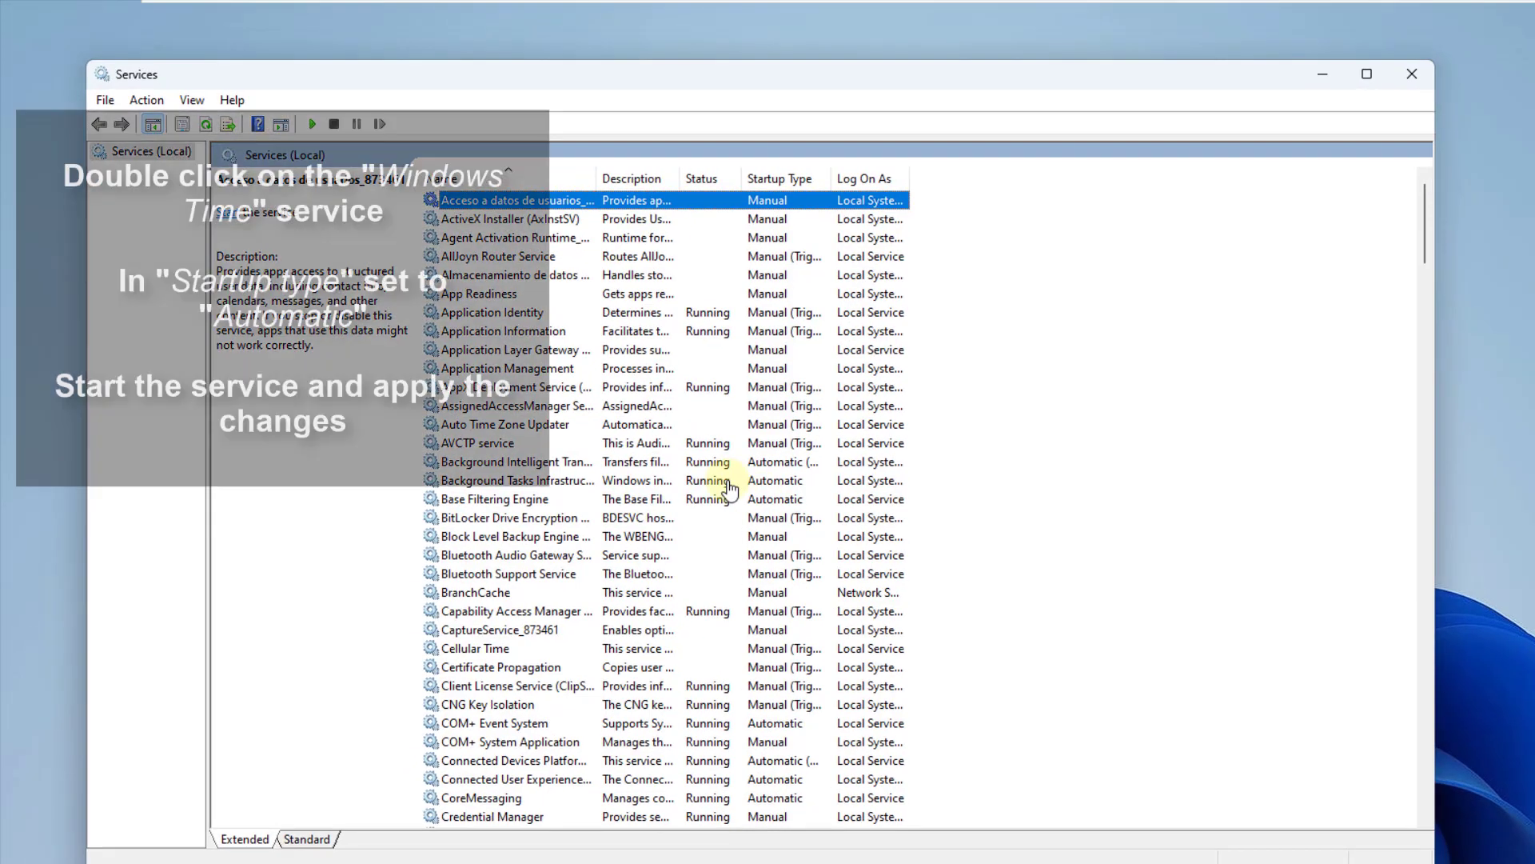
Step: Locate the Windows Time service in the list of local services and open its properties
{"action": "scroll", "coordinate": [730, 480], "scroll_direction": "down", "scroll_amount": 5}
{"action": "left_click", "coordinate": [730, 481]}
{"action": "type", "text": "windows time"}
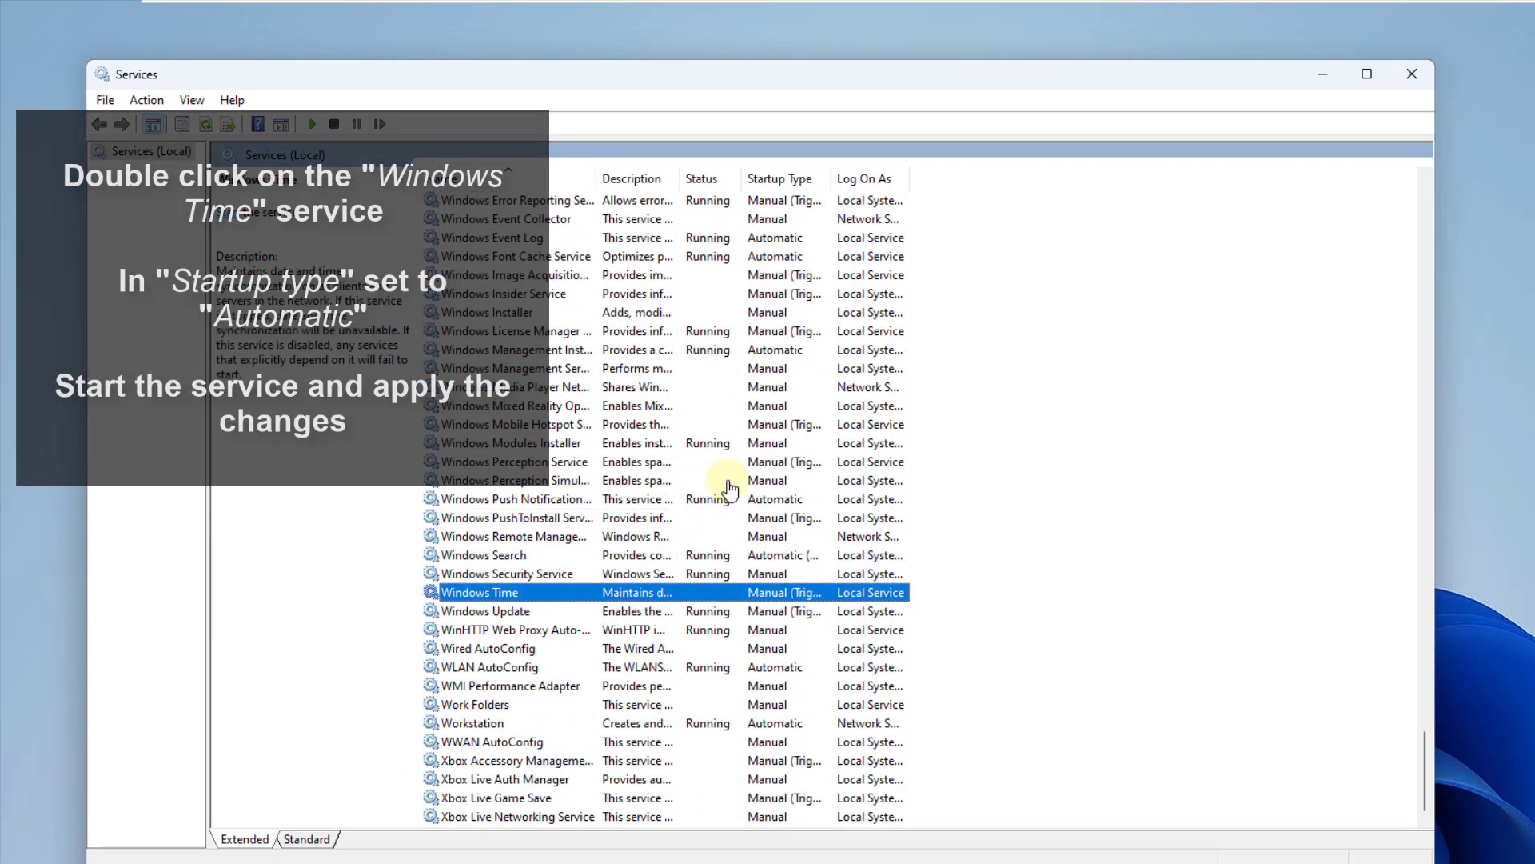
{"action": "key", "text": "Return"}
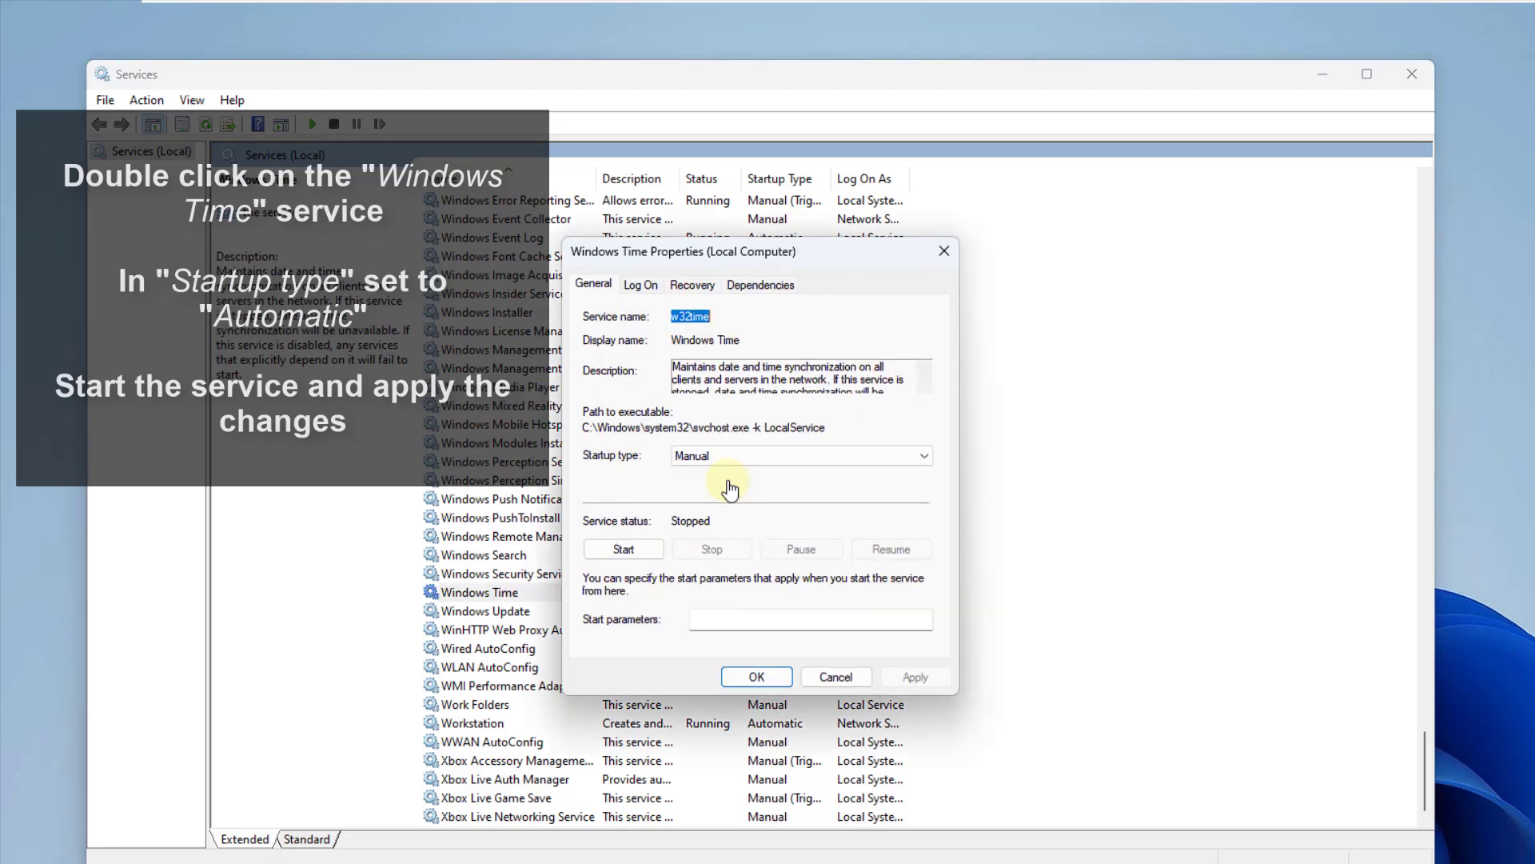
Step: Set the Windows Time service's startup type to Automatic and start the service, closing its properties and the Services window
{"action": "left_click", "coordinate": [728, 458]}
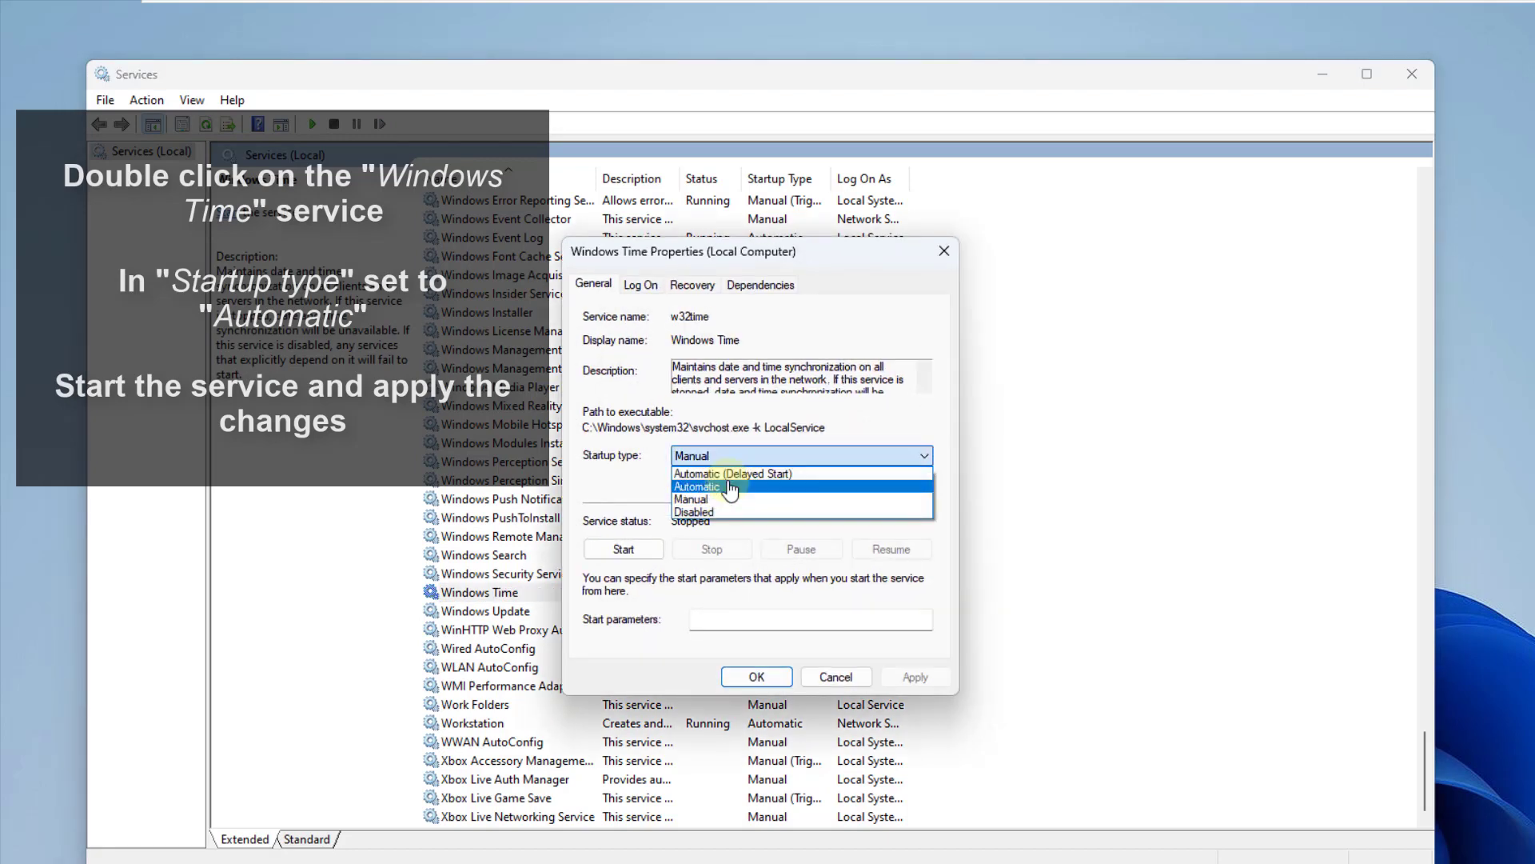
{"action": "left_click", "coordinate": [729, 485]}
{"action": "key", "text": "alt+s"}
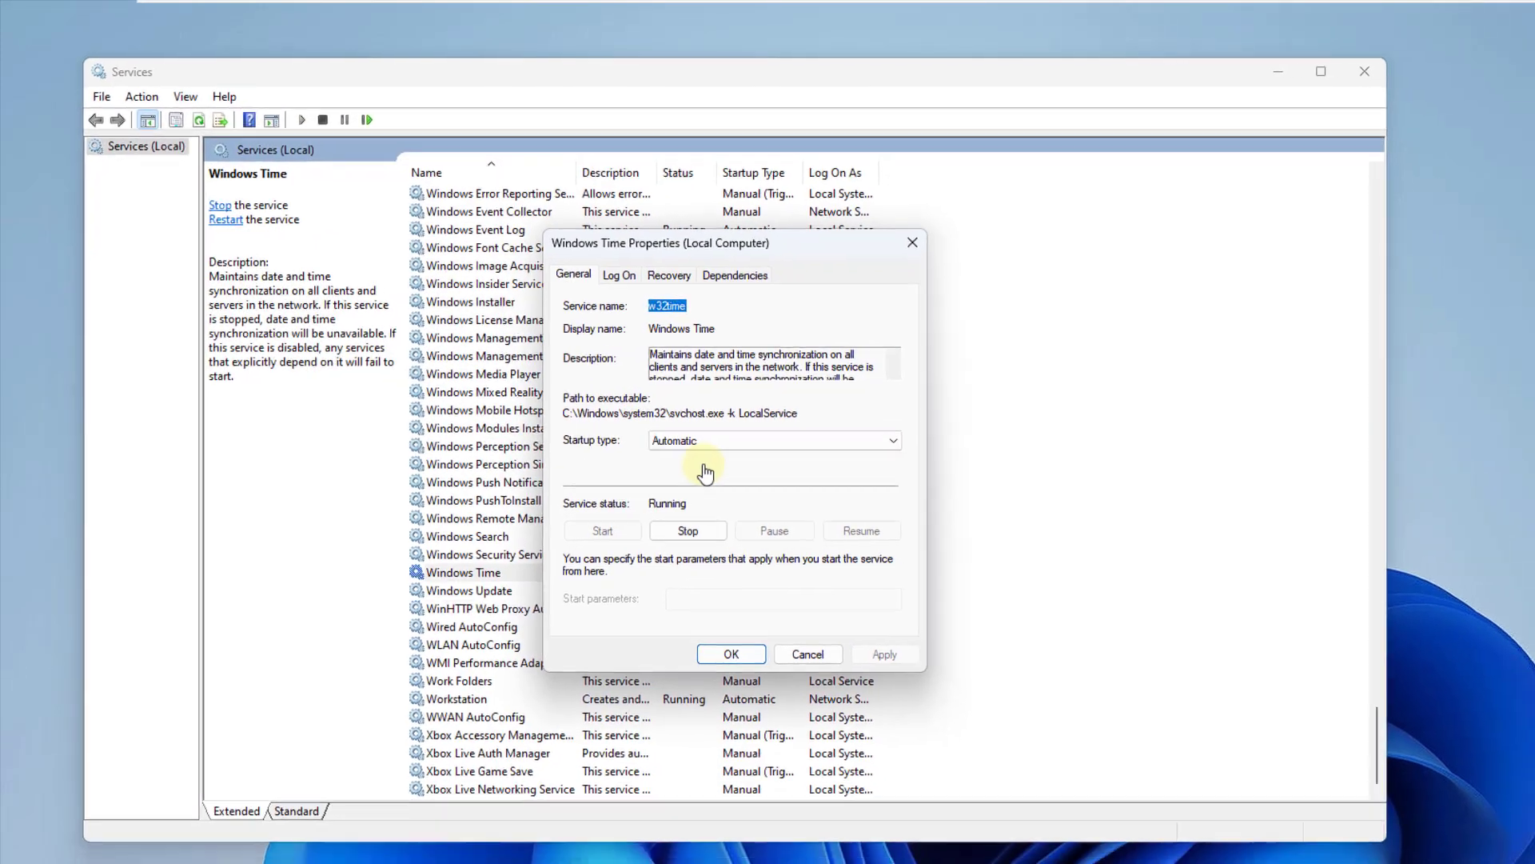
{"action": "key", "text": "Return"}
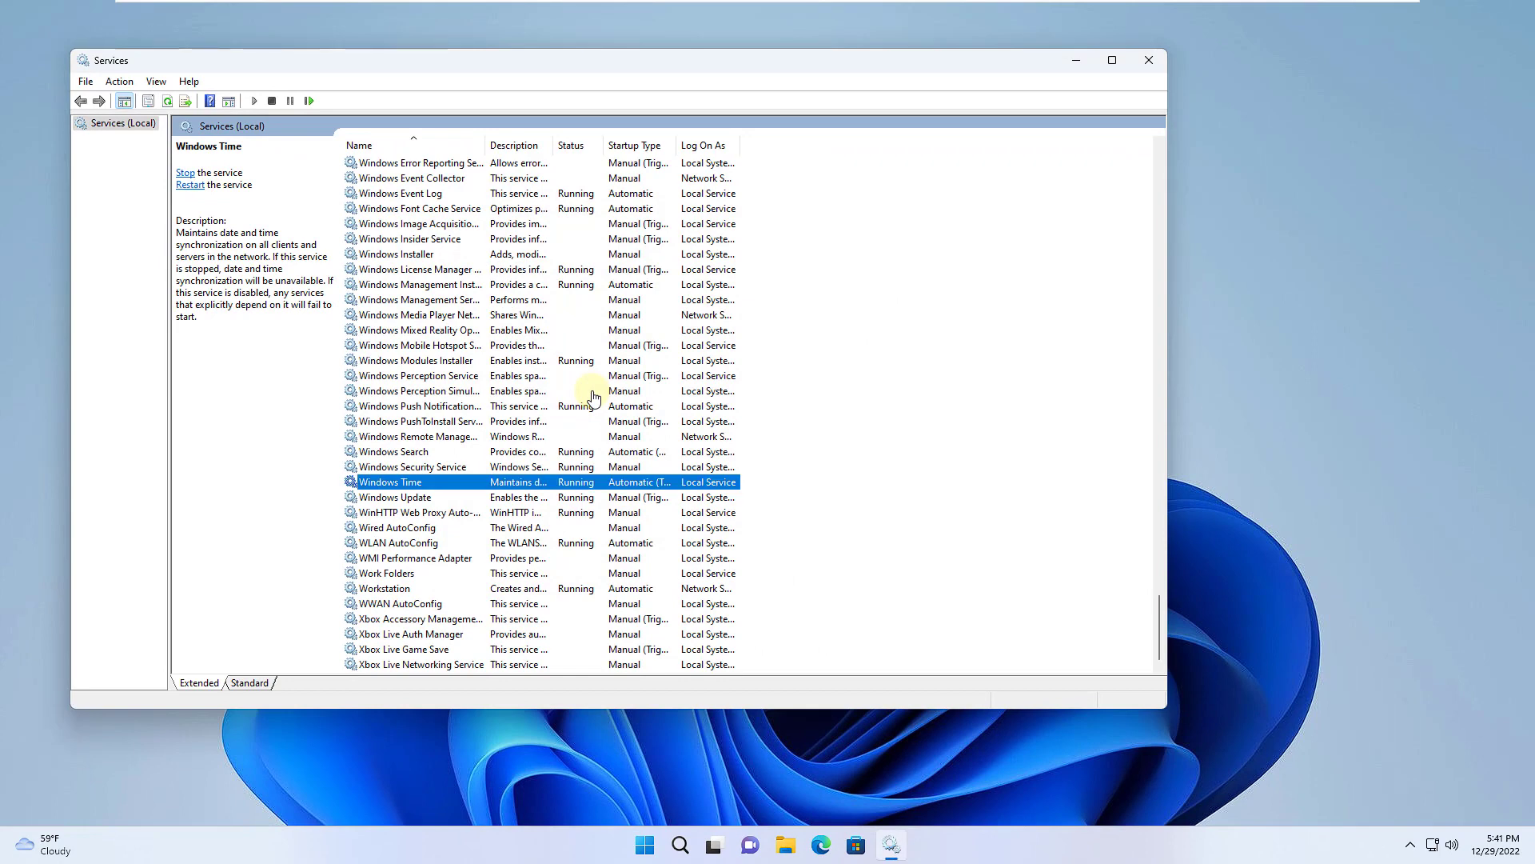
{"action": "key", "text": "alt+F4"}
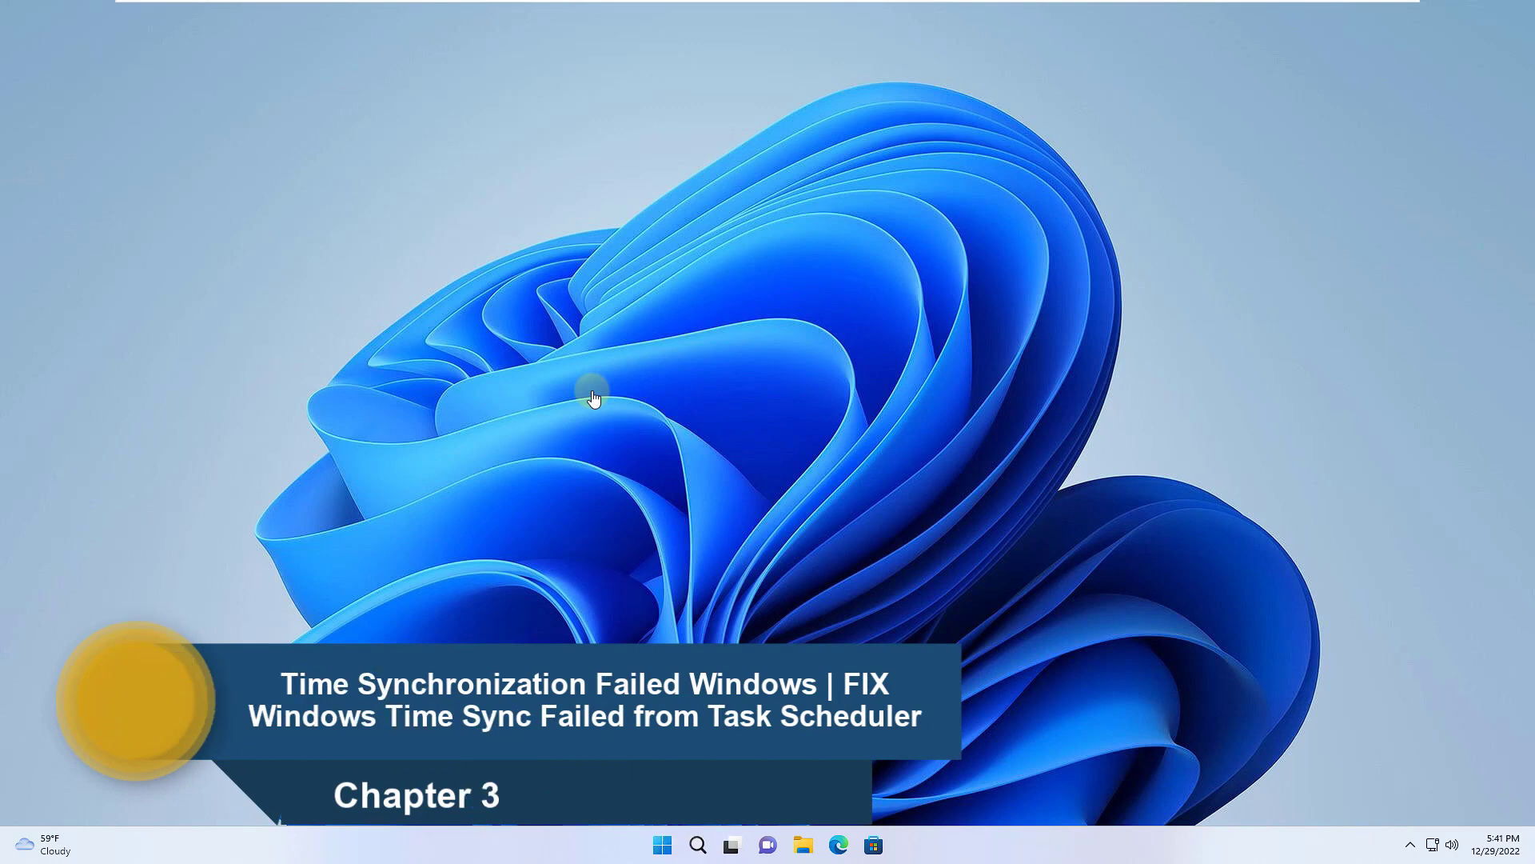
Step: Search for "task" and open Task Scheduler
{"action": "key", "text": "super"}
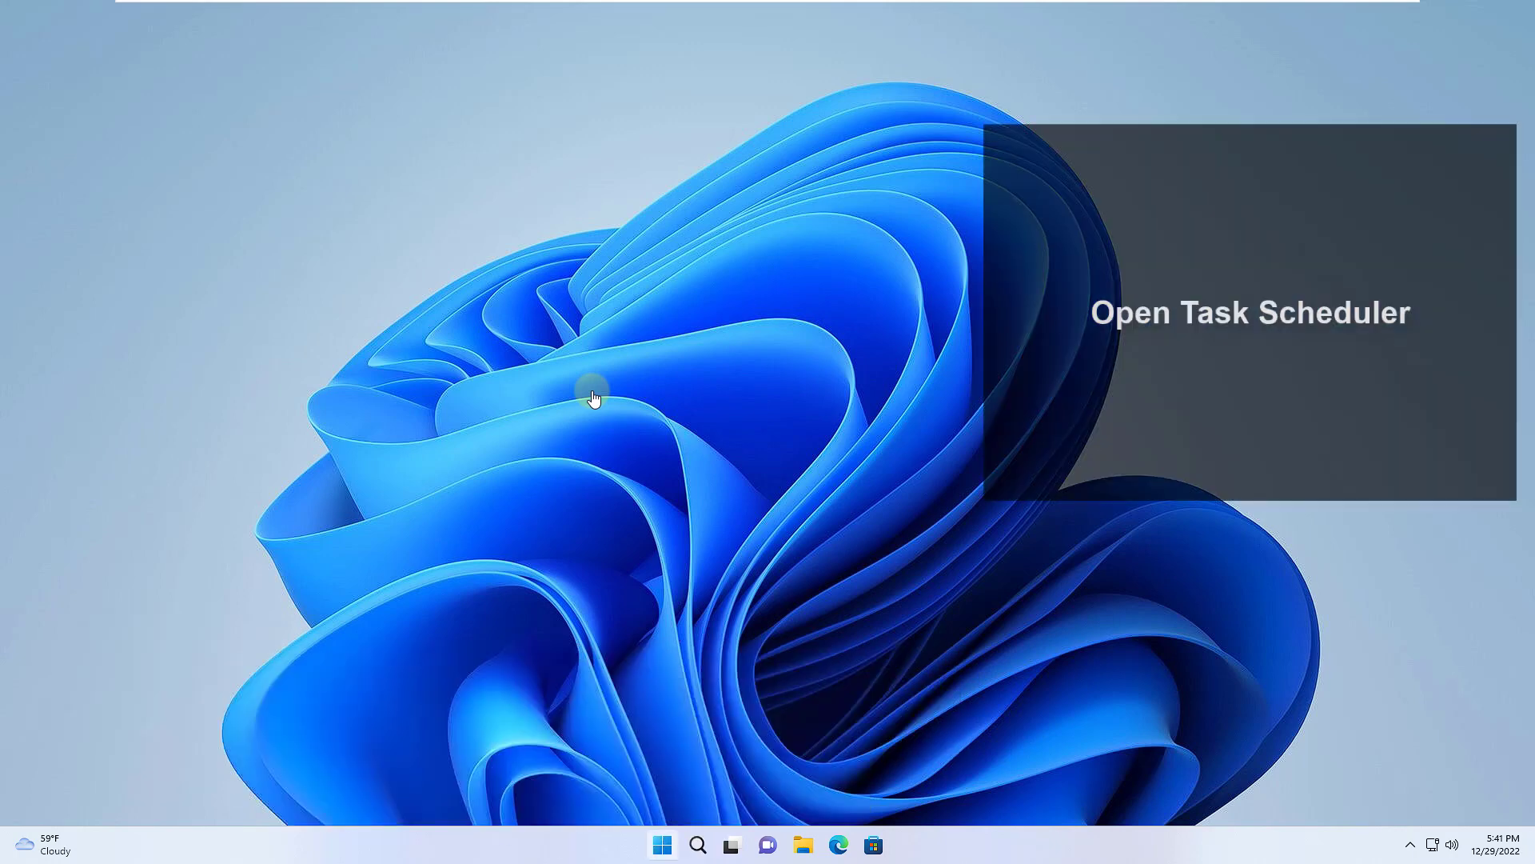
{"action": "type", "text": "task"}
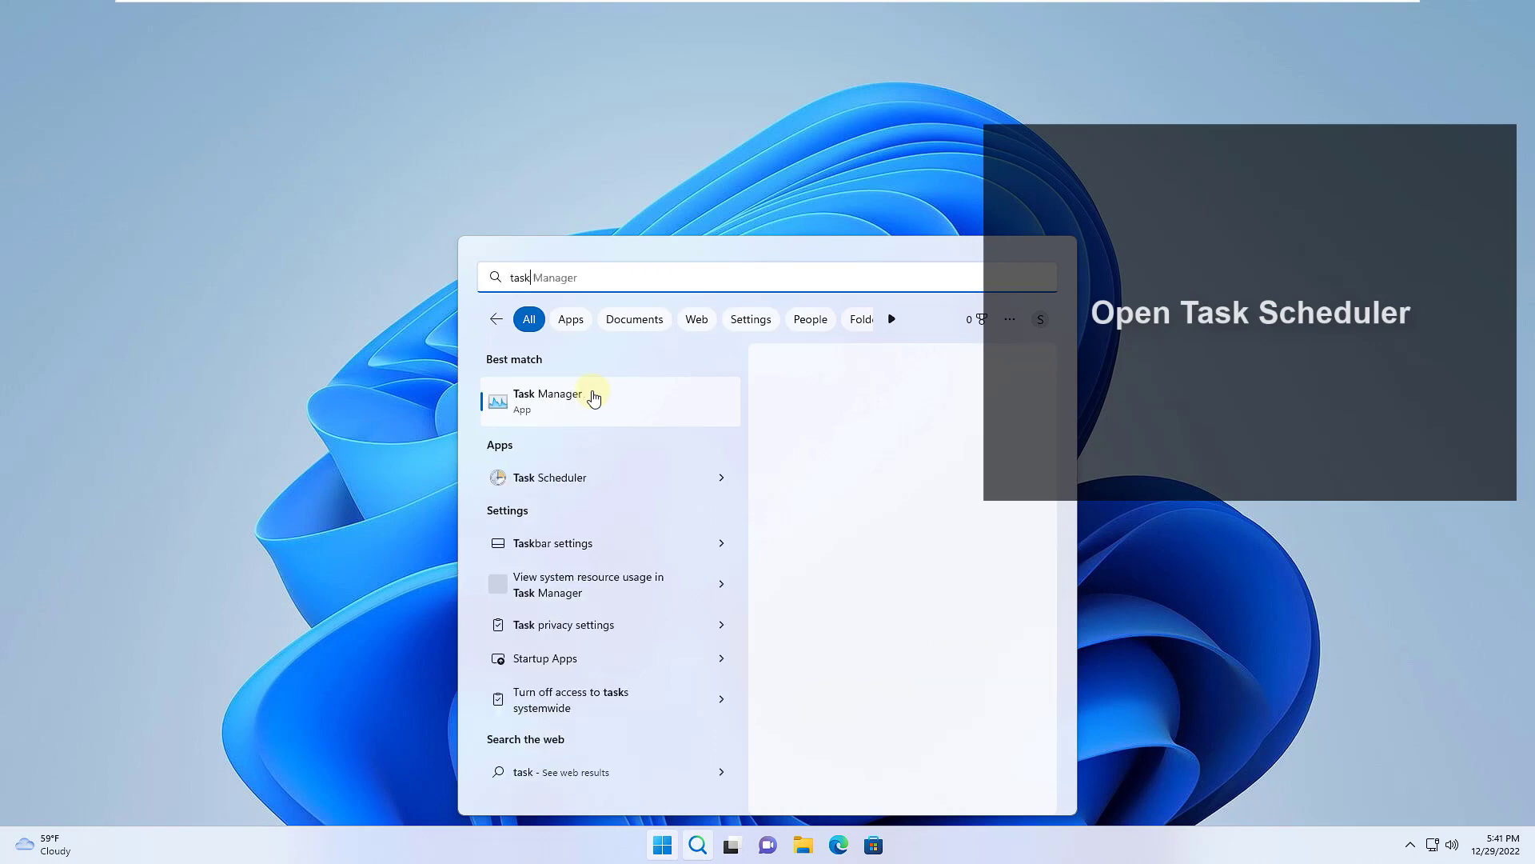
{"action": "left_click", "coordinate": [593, 445]}
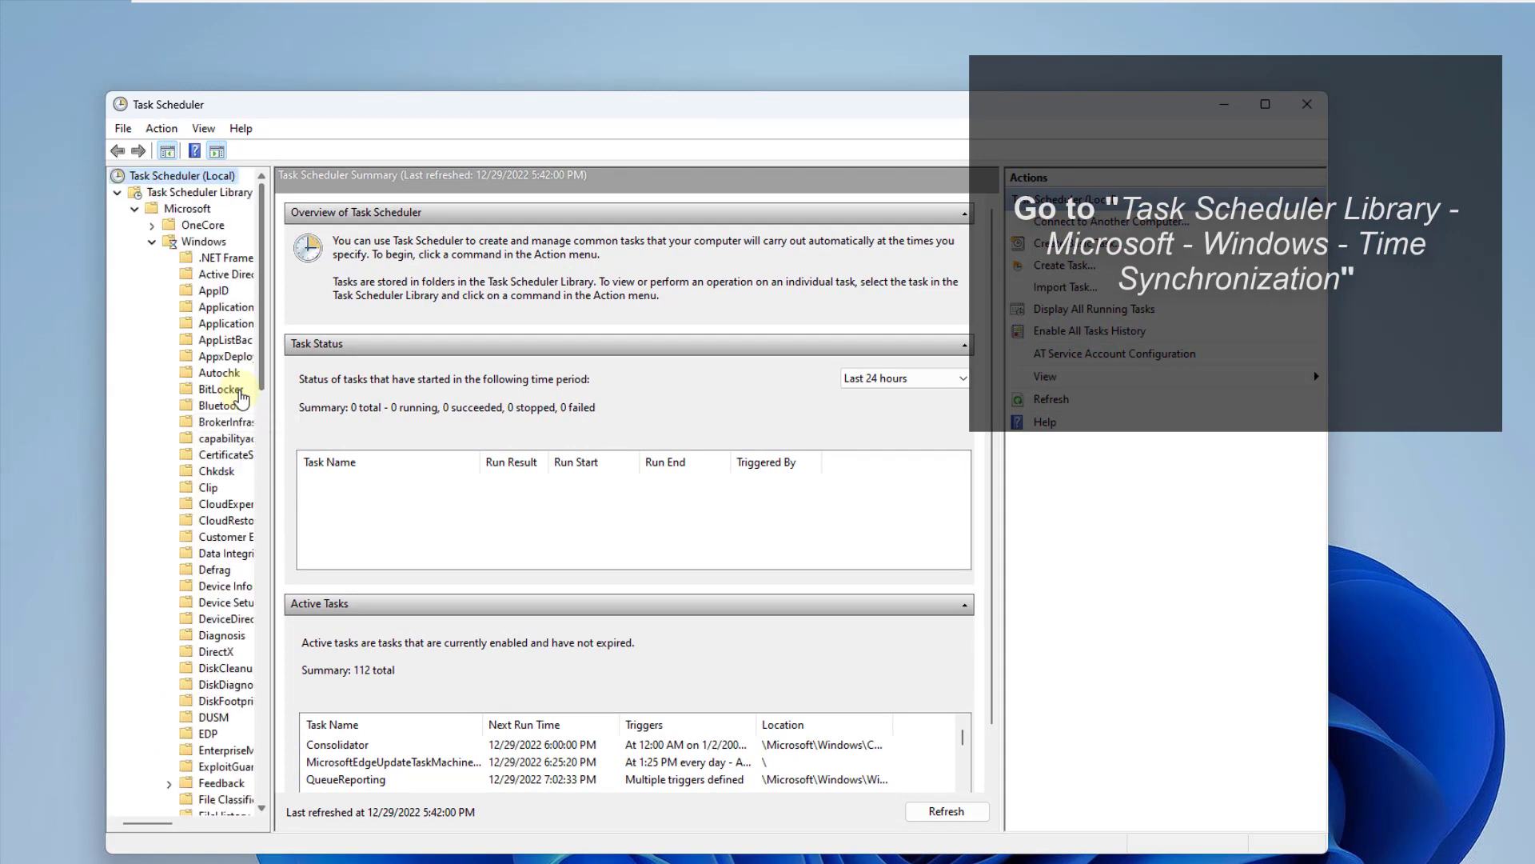
Step: Open the Time Synchronization folder under Microsoft > Windows and select the Synchronize Time task to check whether it is enabled
{"action": "left_click_drag", "start_coordinate": [272, 398], "coordinate": [363, 398]}
{"action": "scroll", "coordinate": [241, 398], "scroll_direction": "down", "scroll_amount": 12}
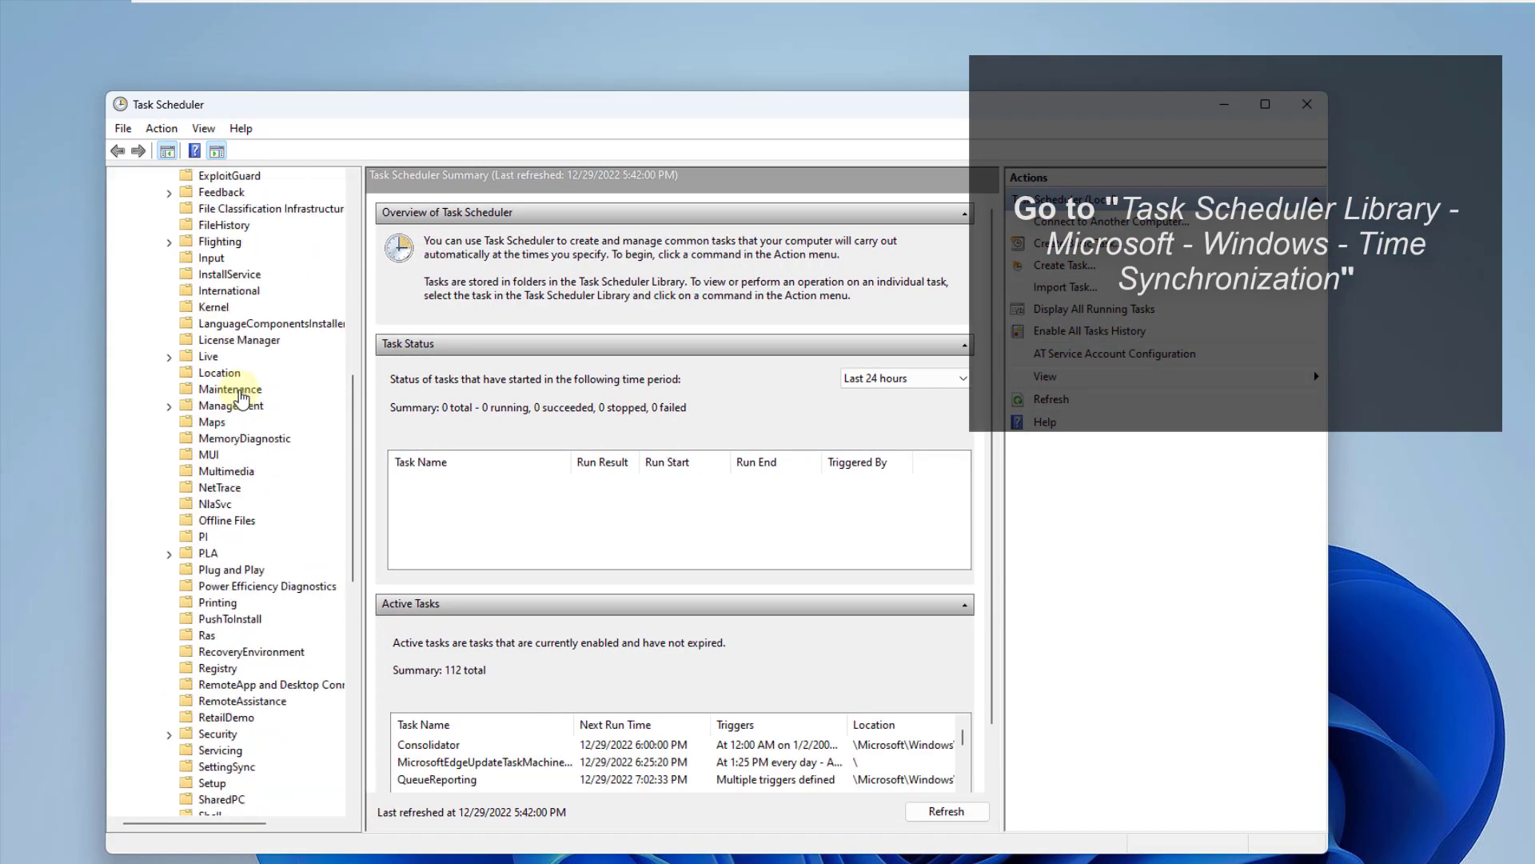
{"action": "scroll", "coordinate": [242, 396], "scroll_direction": "down", "scroll_amount": 15}
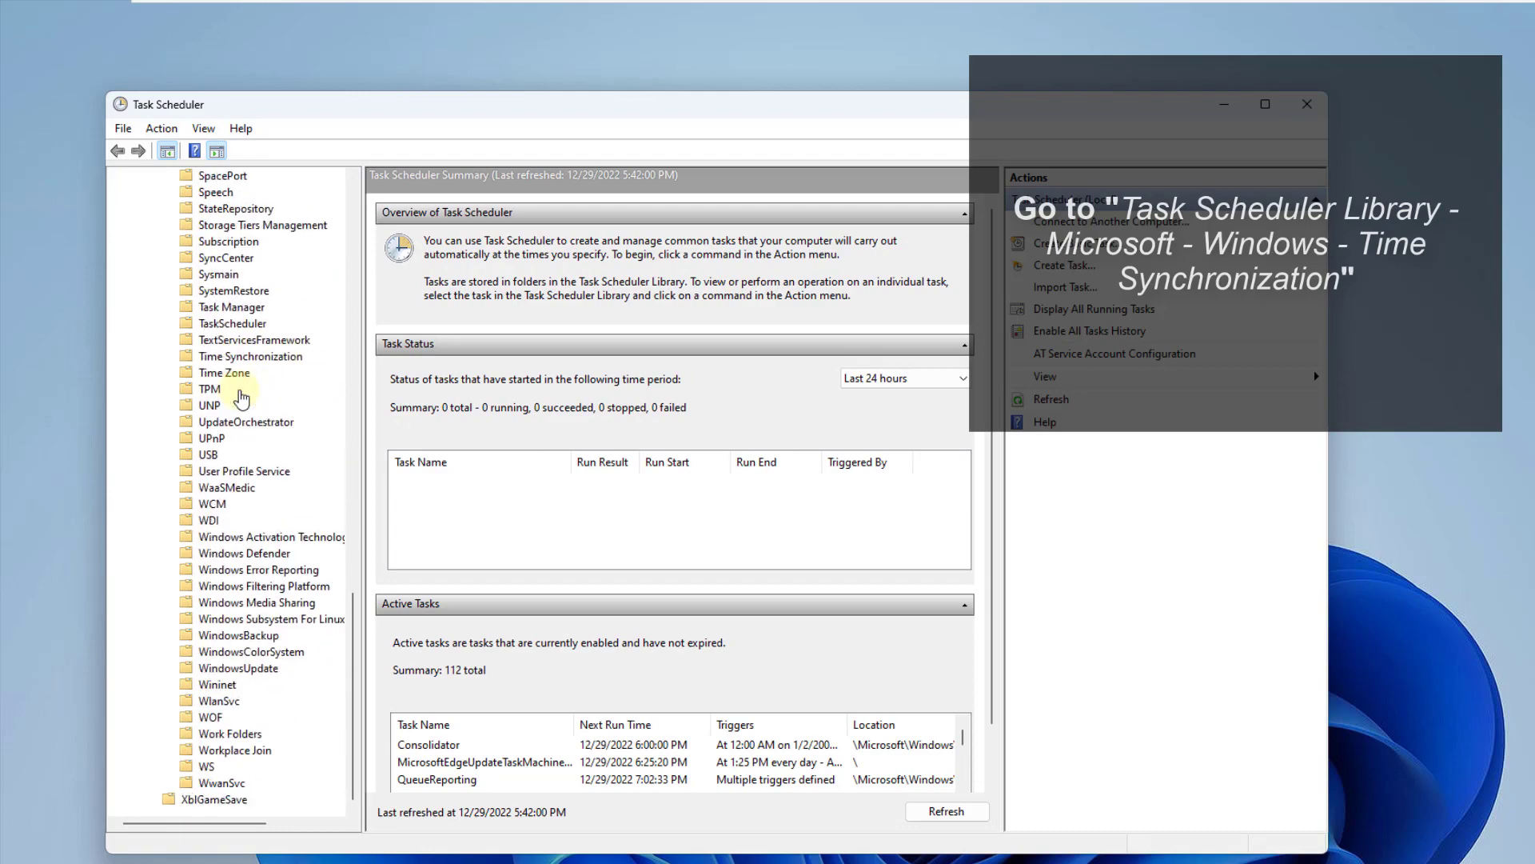
{"action": "scroll", "coordinate": [243, 397], "scroll_direction": "up", "scroll_amount": 1}
{"action": "left_click", "coordinate": [242, 400]}
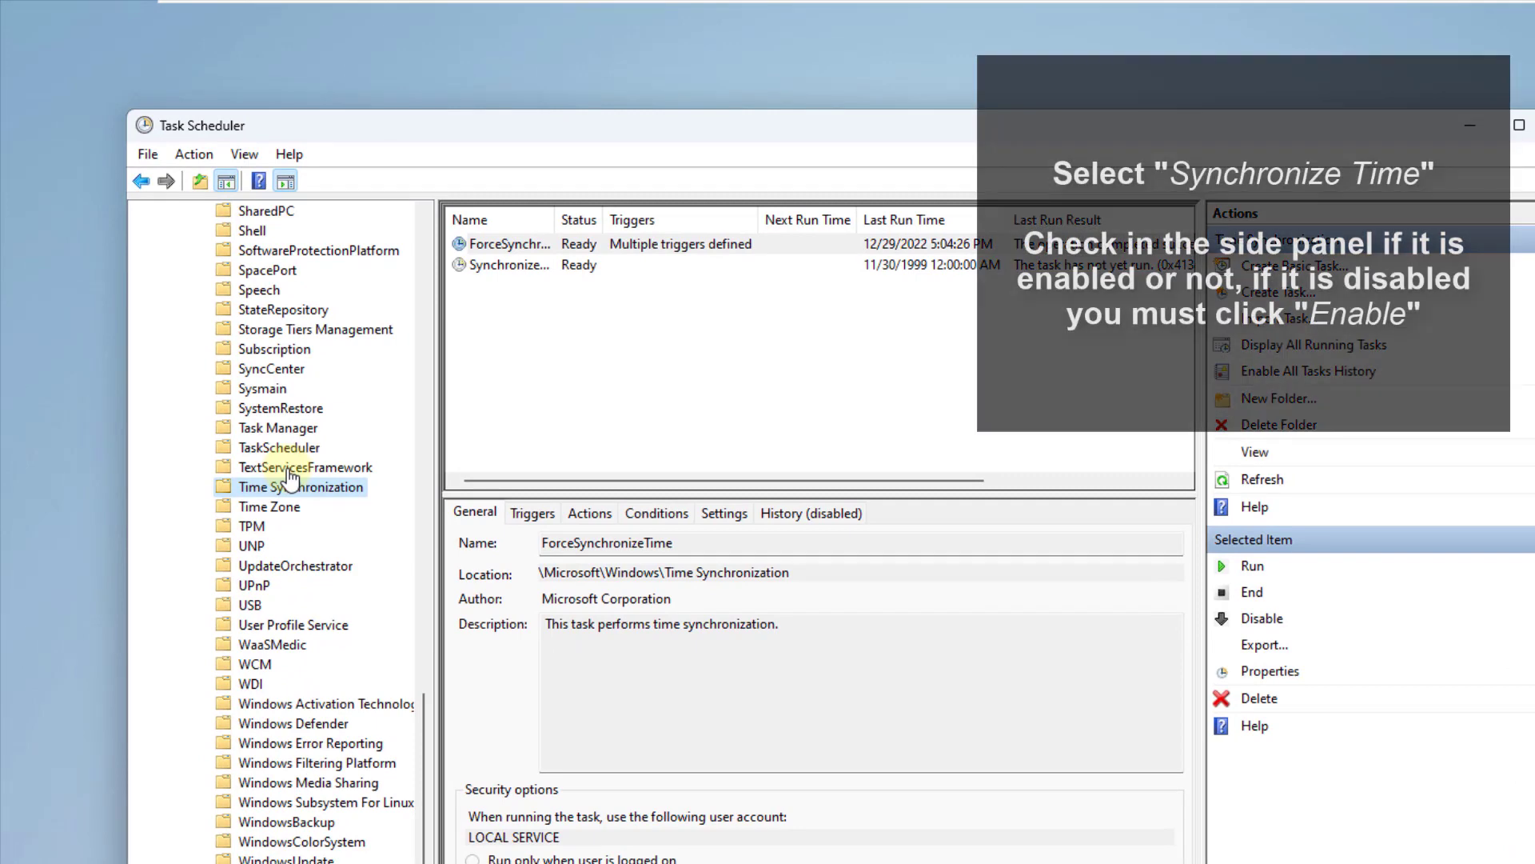
{"action": "left_click", "coordinate": [530, 266]}
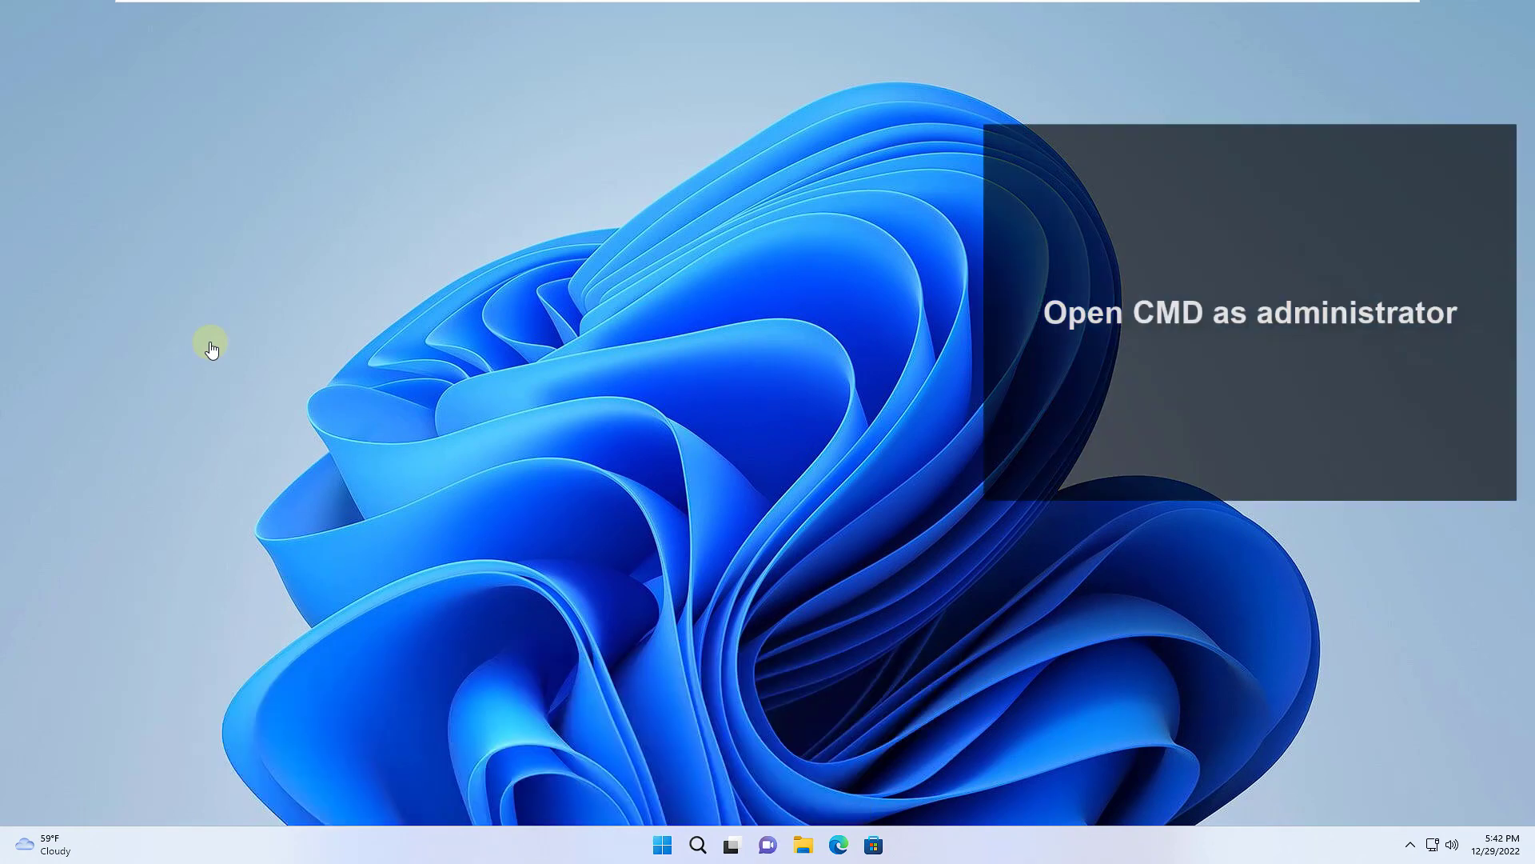
Step: Search for "cmd" and open Command Prompt as administrator, approving the elevation request
{"action": "key", "text": "super"}
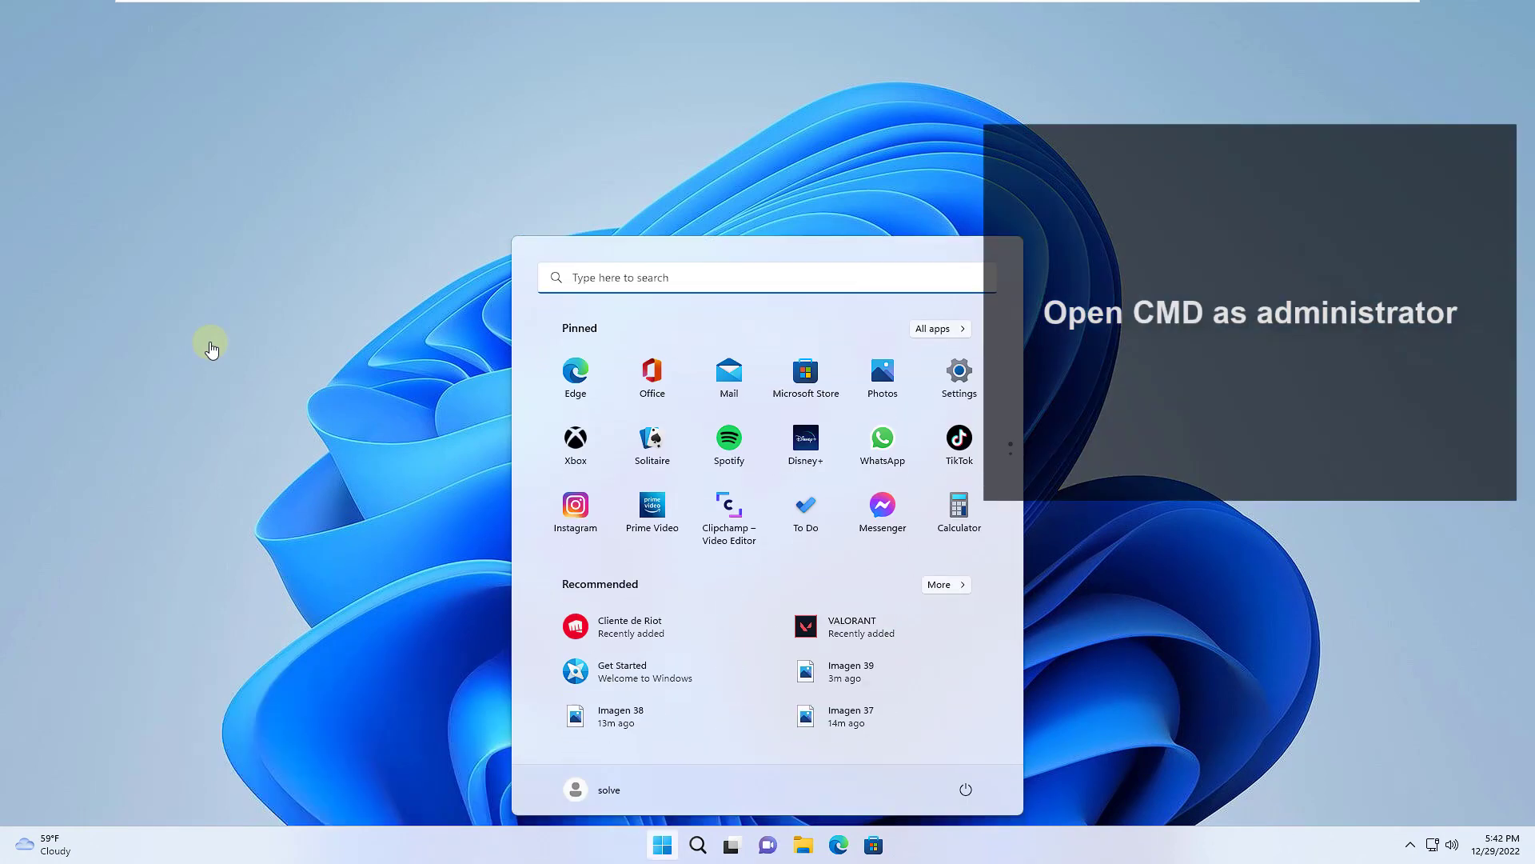
{"action": "type", "text": "cmd"}
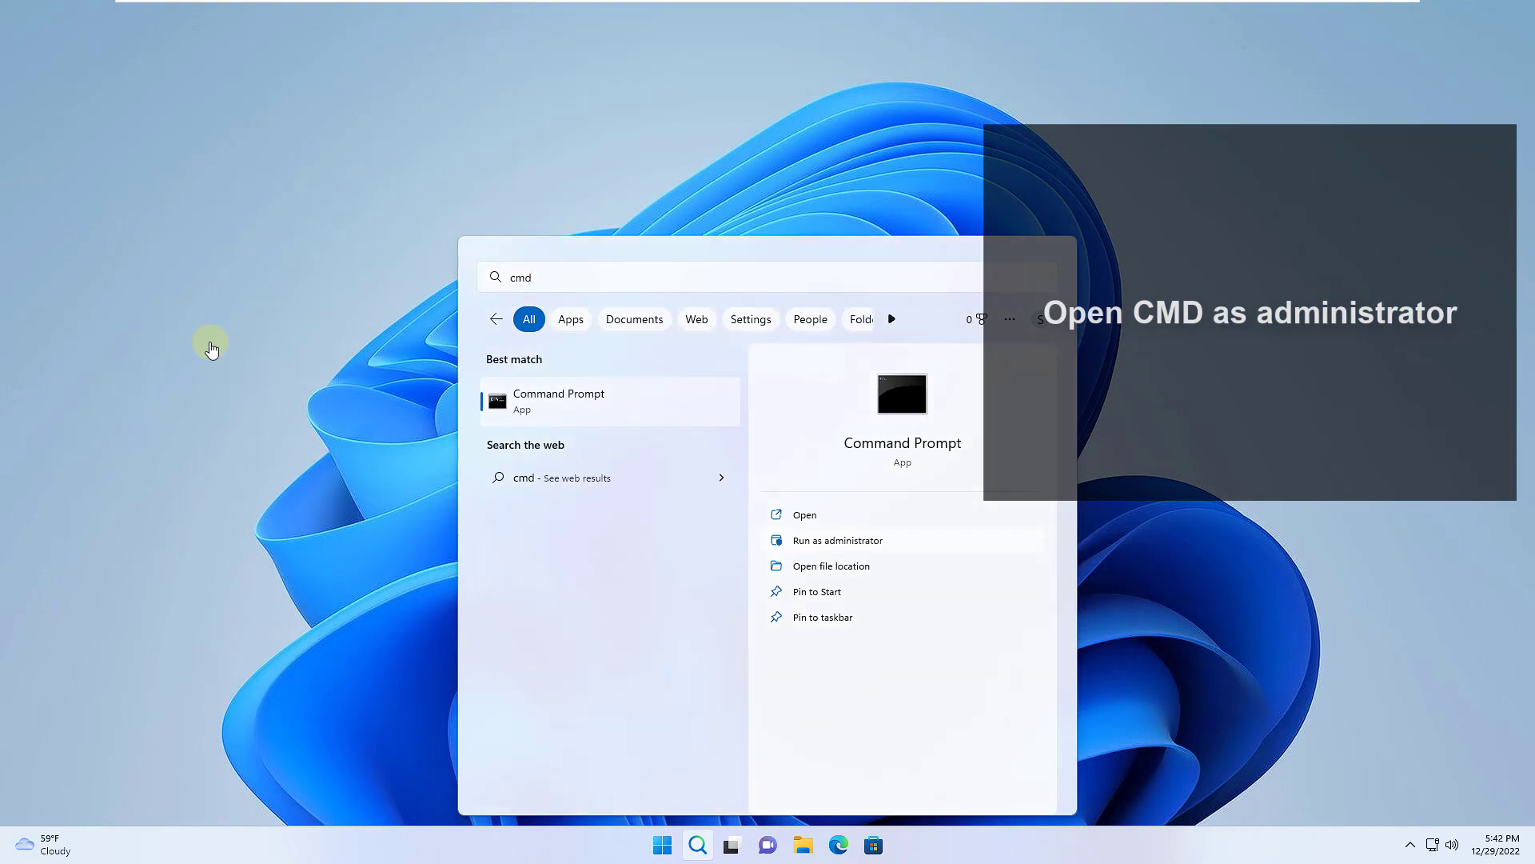
{"action": "key", "text": "ctrl+shift+Return"}
{"action": "key", "text": "alt+y"}
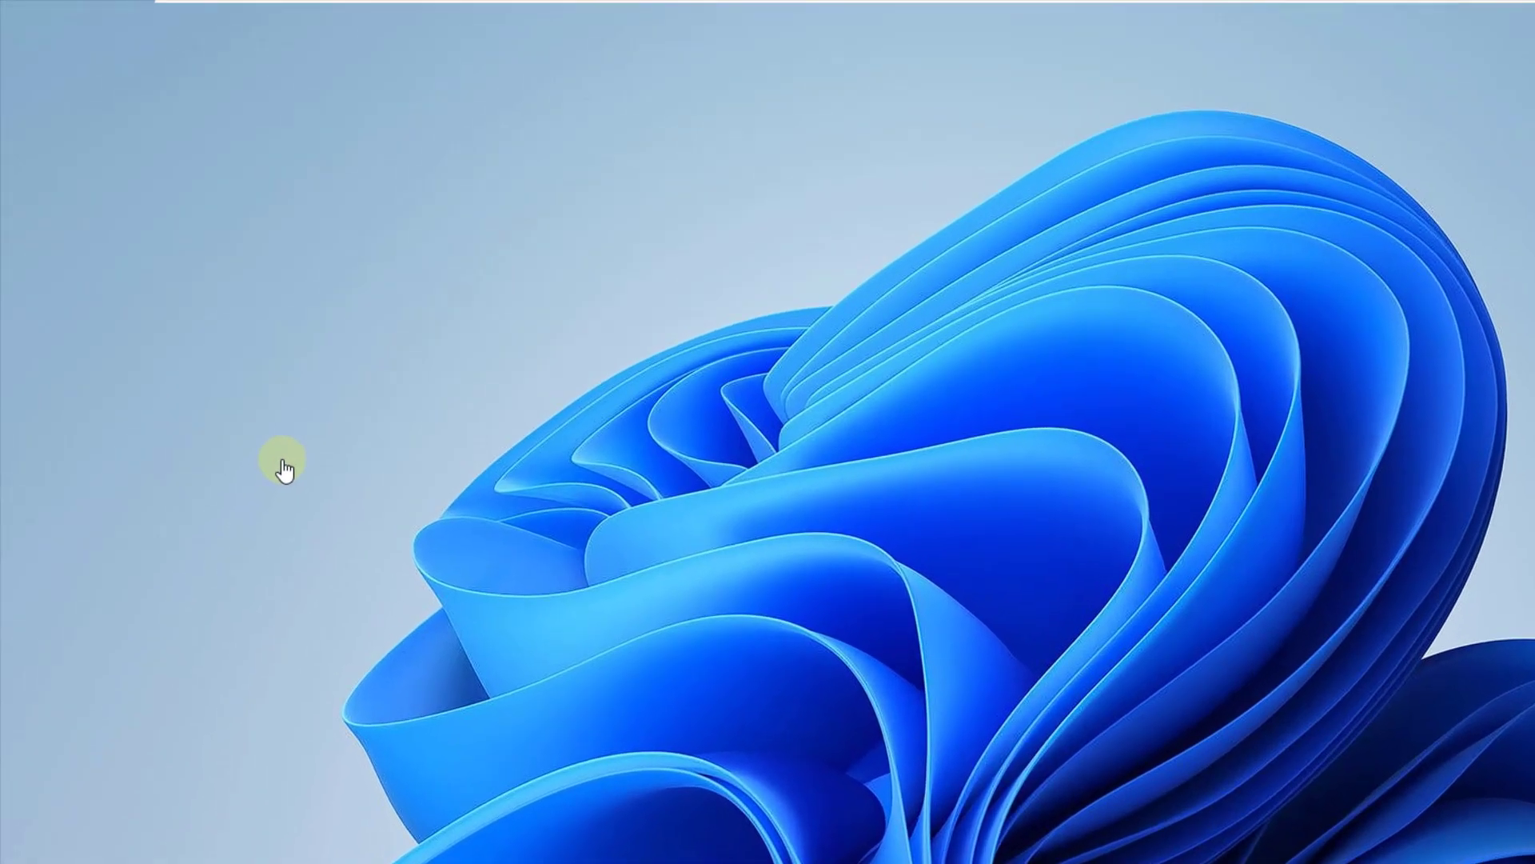
Step: Stop the Windows Time service with the command "net stop w32time" and clear the console
{"action": "type", "text": "net stop"}
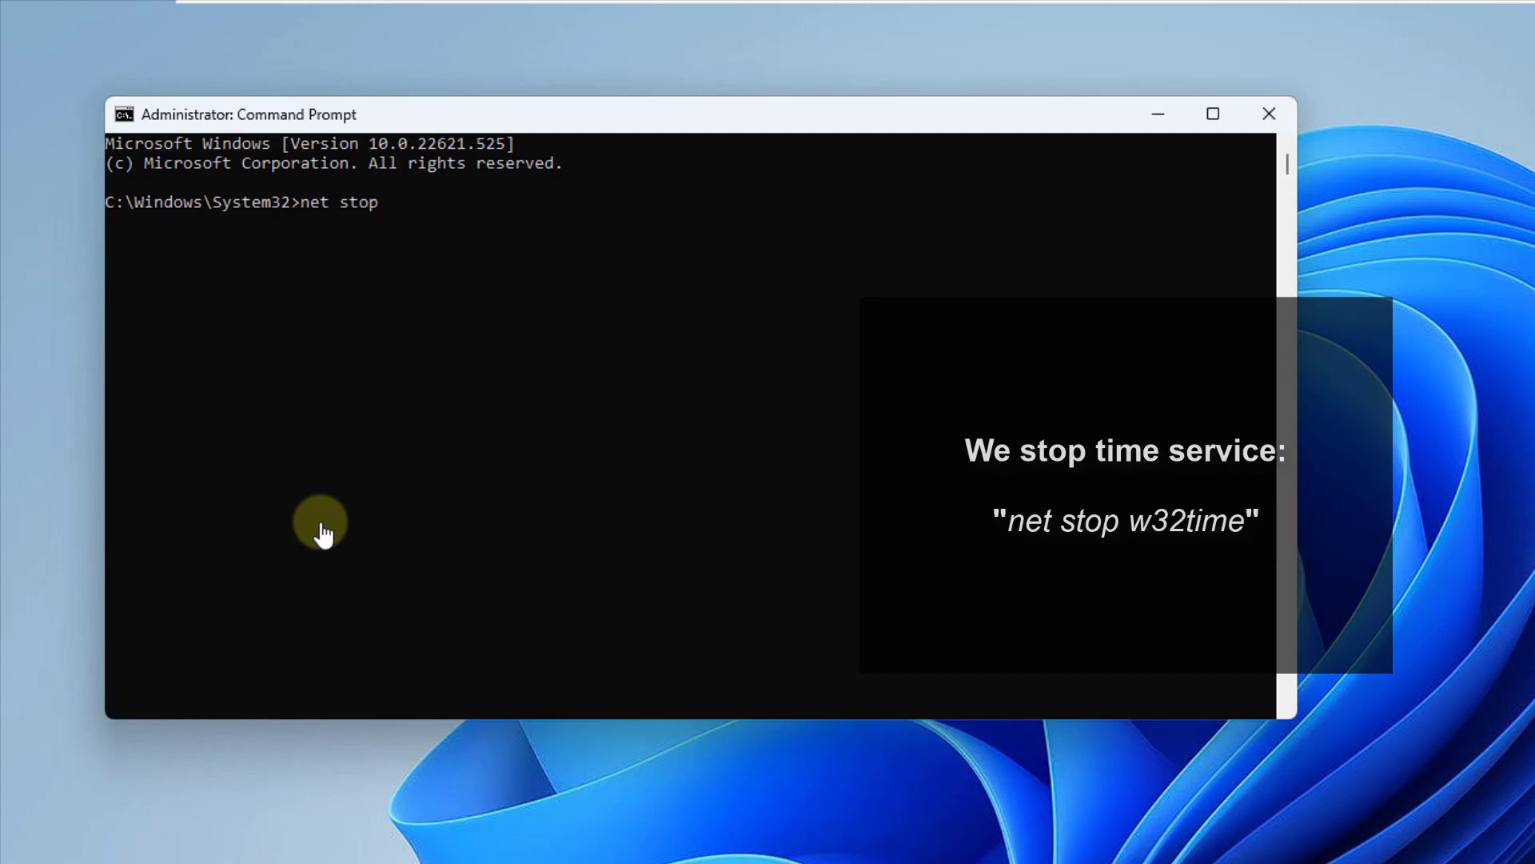
{"action": "type", "text": " w32time"}
{"action": "key", "text": "Return"}
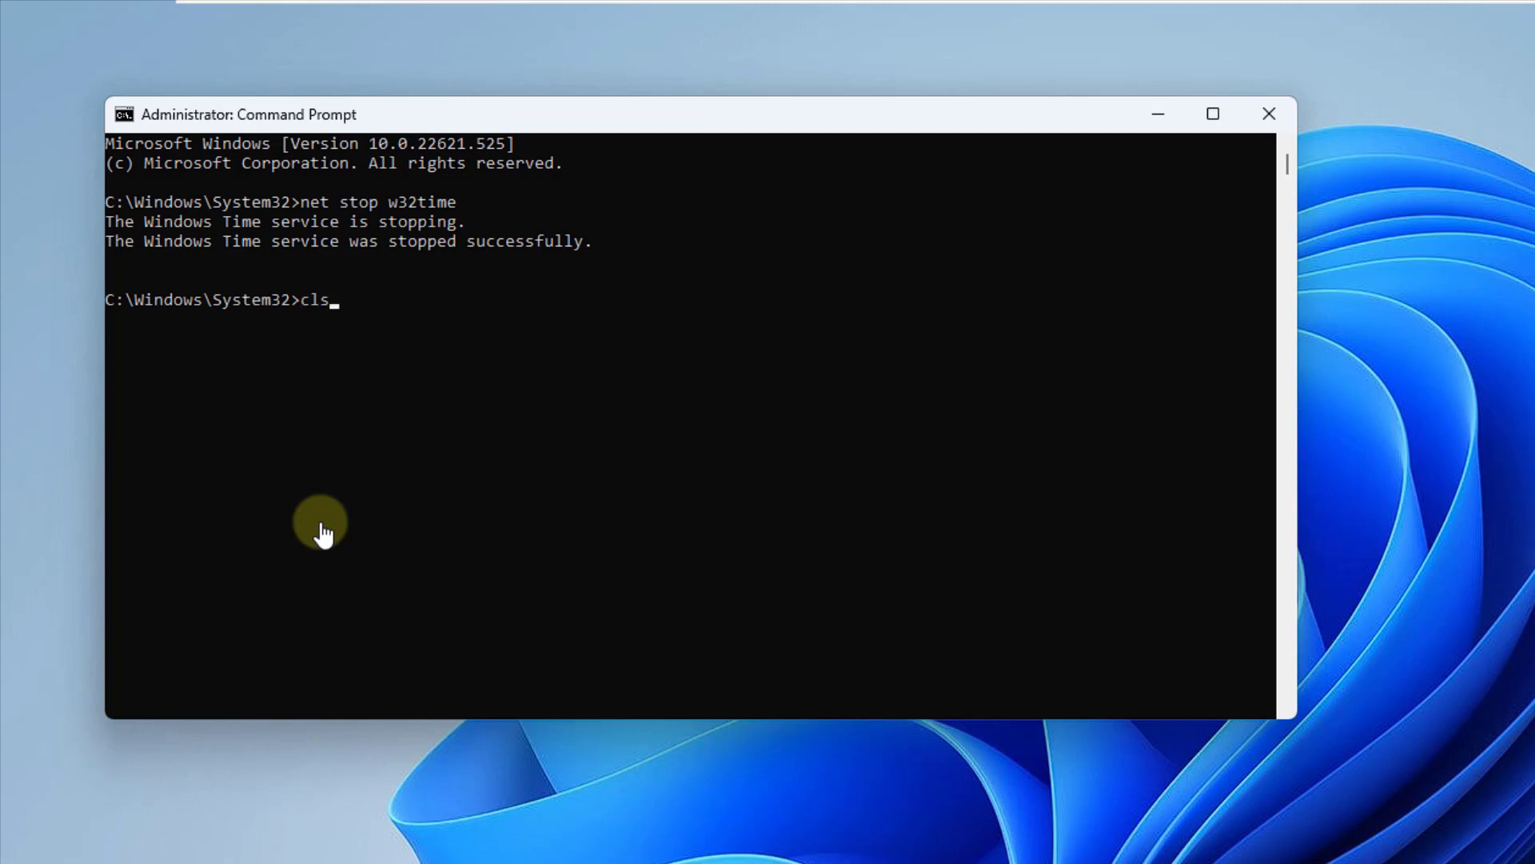
{"action": "key", "text": "Return"}
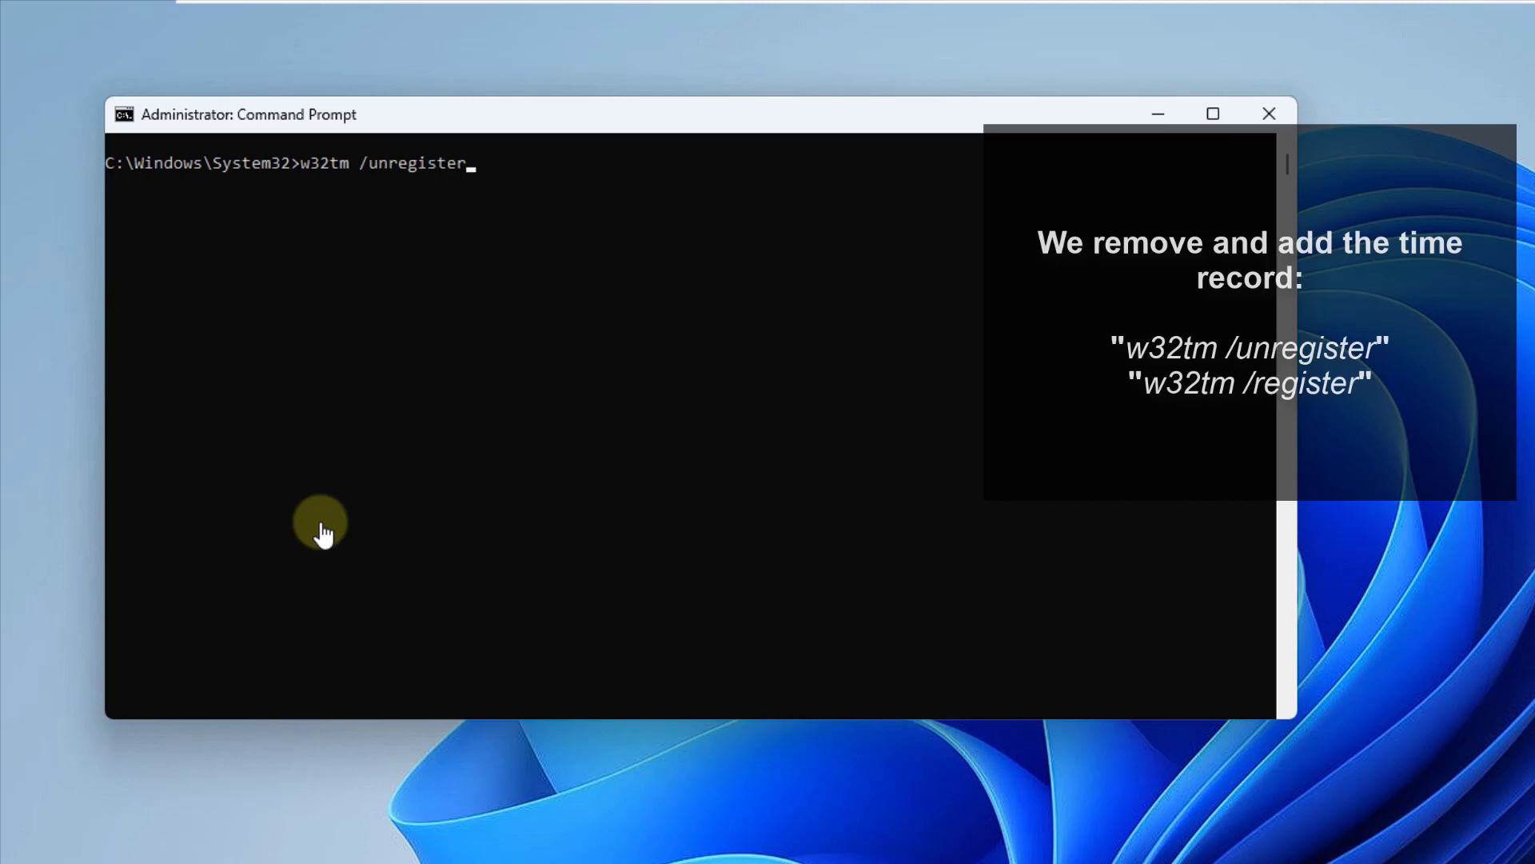
Step: Remove and re-add the time service registration with "w32tm /unregister" and "w32tm /register", clearing the console with "cls" after each command
{"action": "key", "text": "Return"}
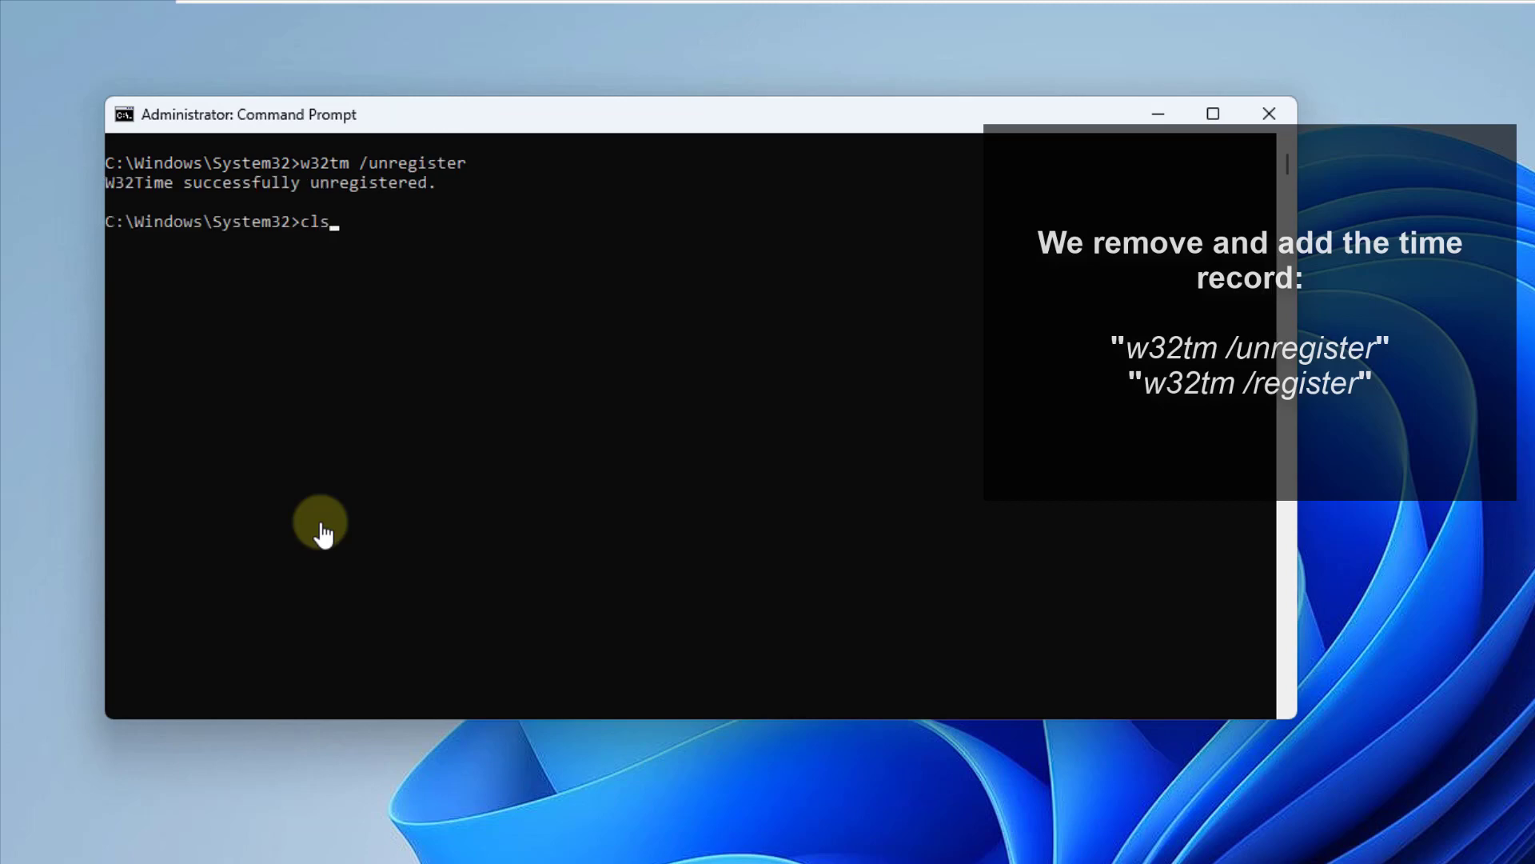
{"action": "key", "text": "Return"}
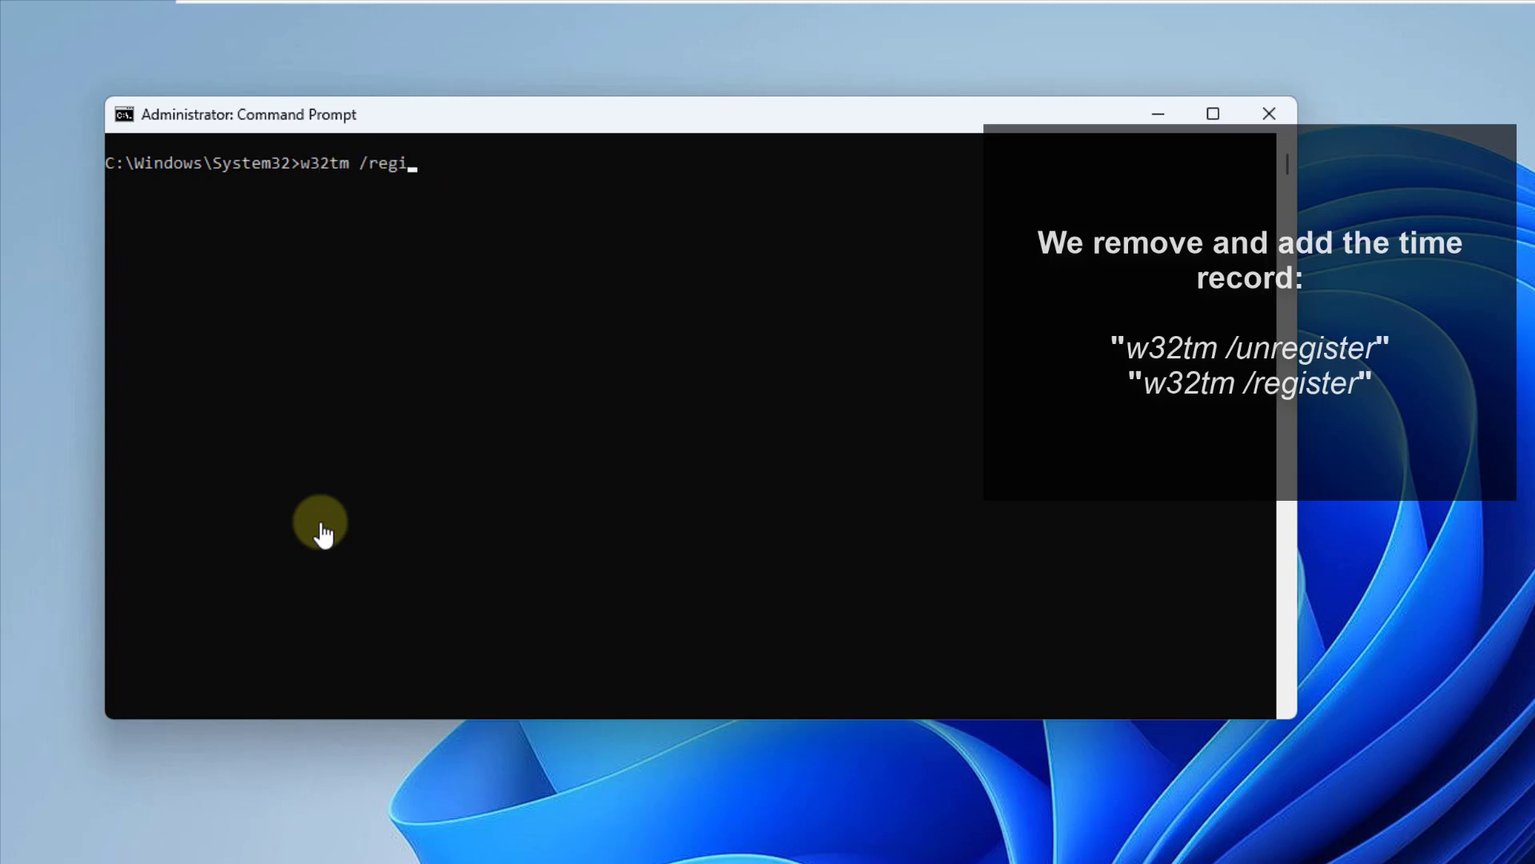
{"action": "key", "text": "BackSpace"}
{"action": "type", "text": "ster"}
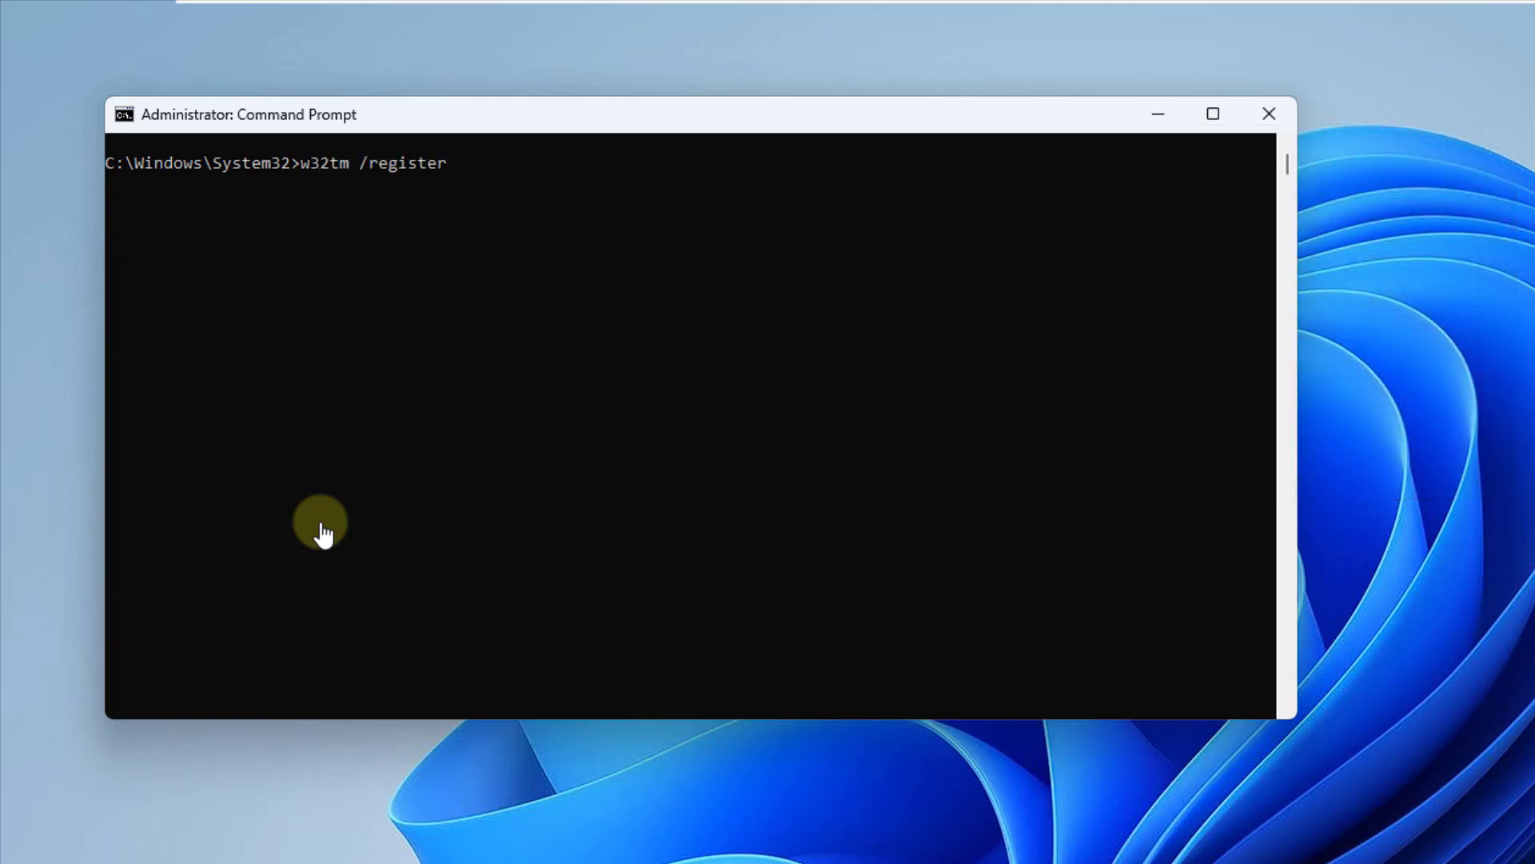
{"action": "key", "text": "Return"}
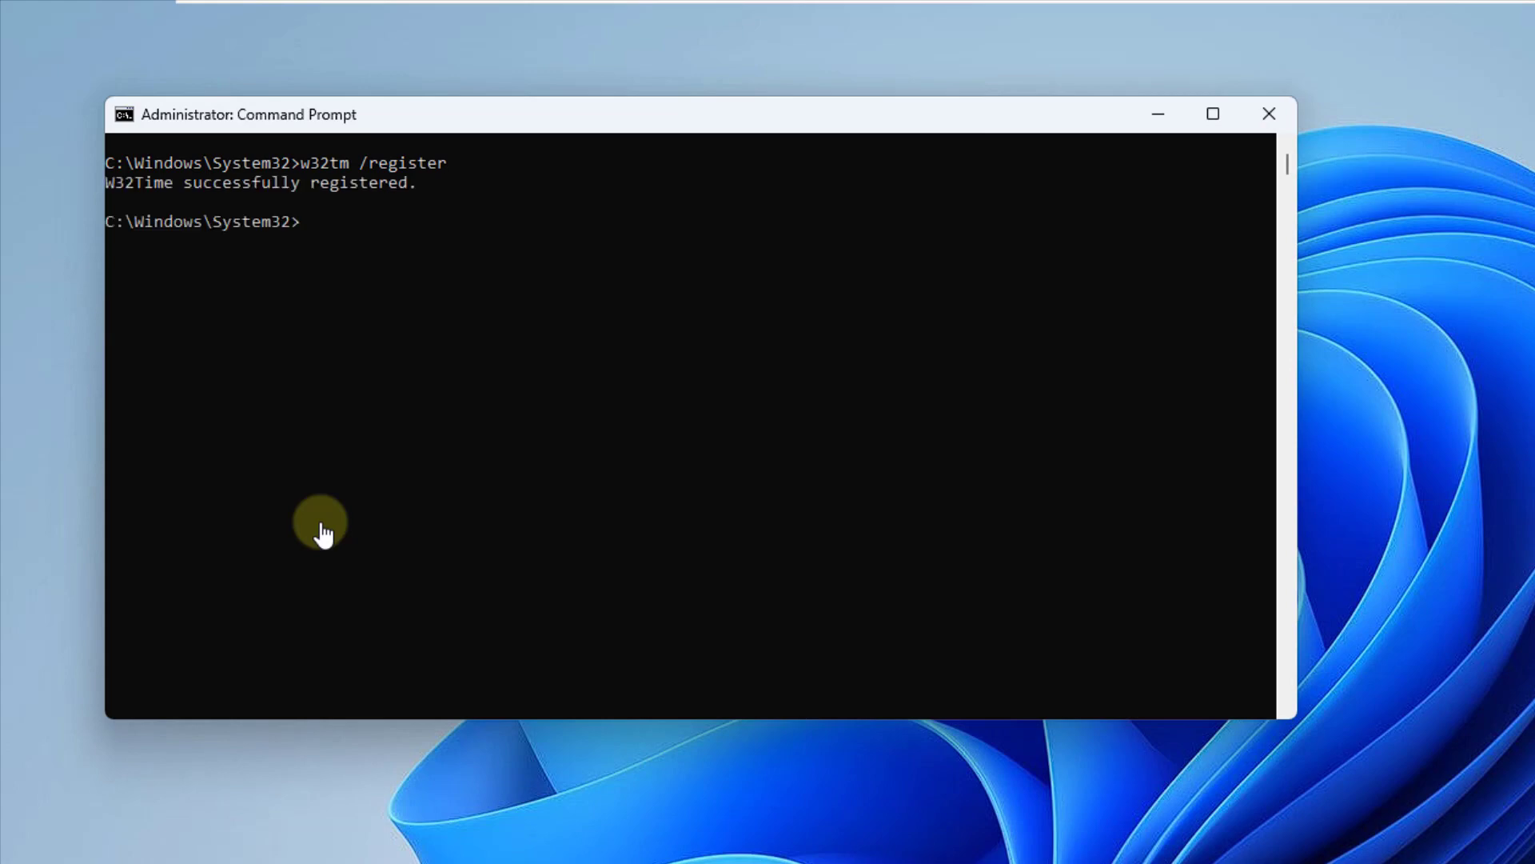
{"action": "key", "text": "Return"}
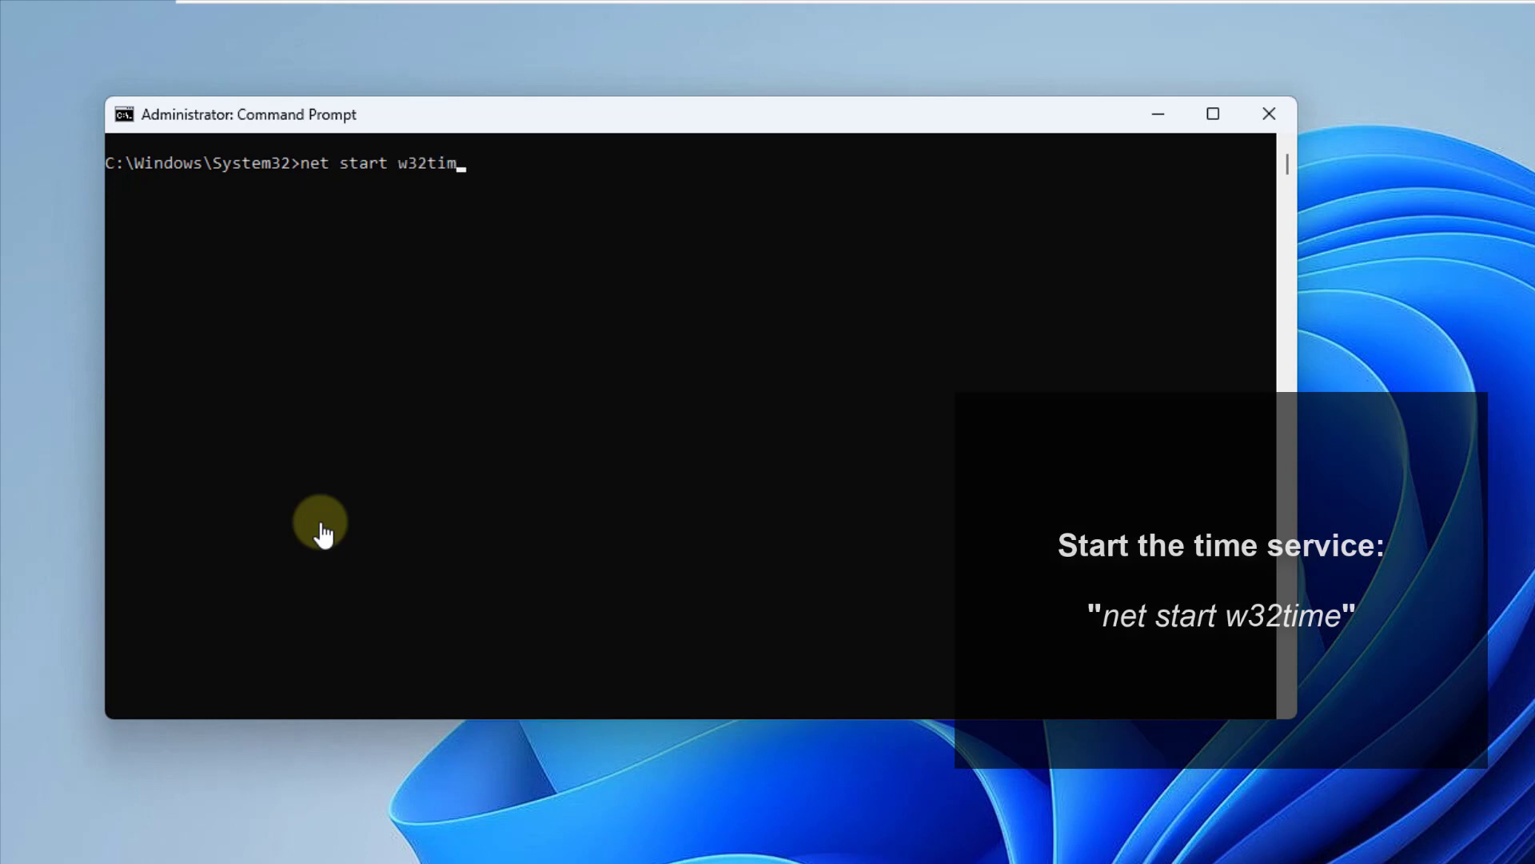
Step: Start the Windows Time service with "net start w32time" and clear the console with "cls"
{"action": "type", "text": "net start w32time"}
{"action": "key", "text": "Return"}
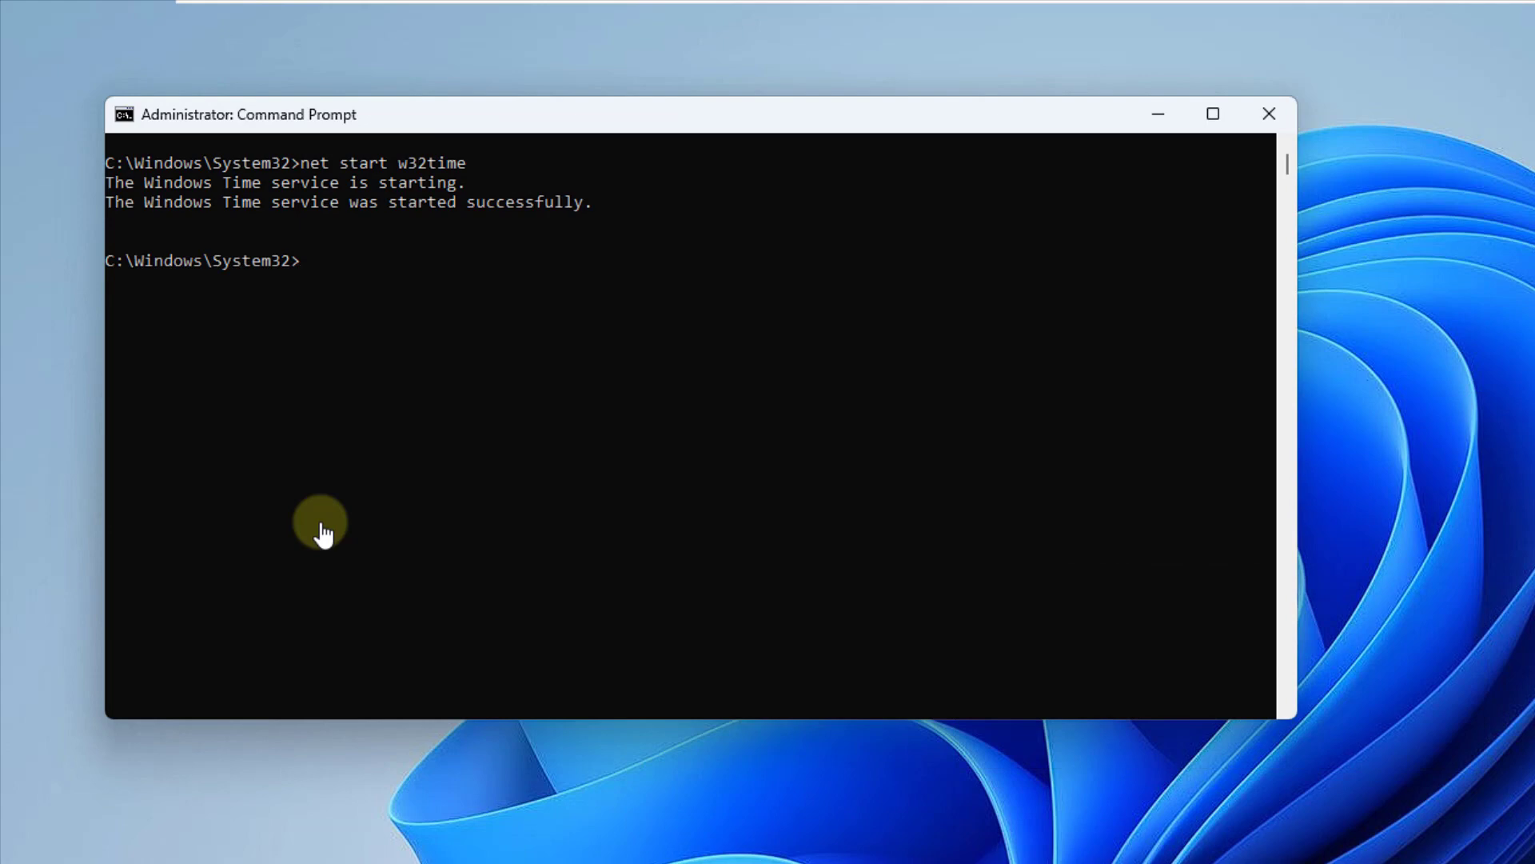
{"action": "type", "text": "cls"}
{"action": "key", "text": "Return"}
Step: Synchronize the clock with the command "w32tm /resync" and close the console with "exit"
{"action": "type", "text": "w32tm /r"}
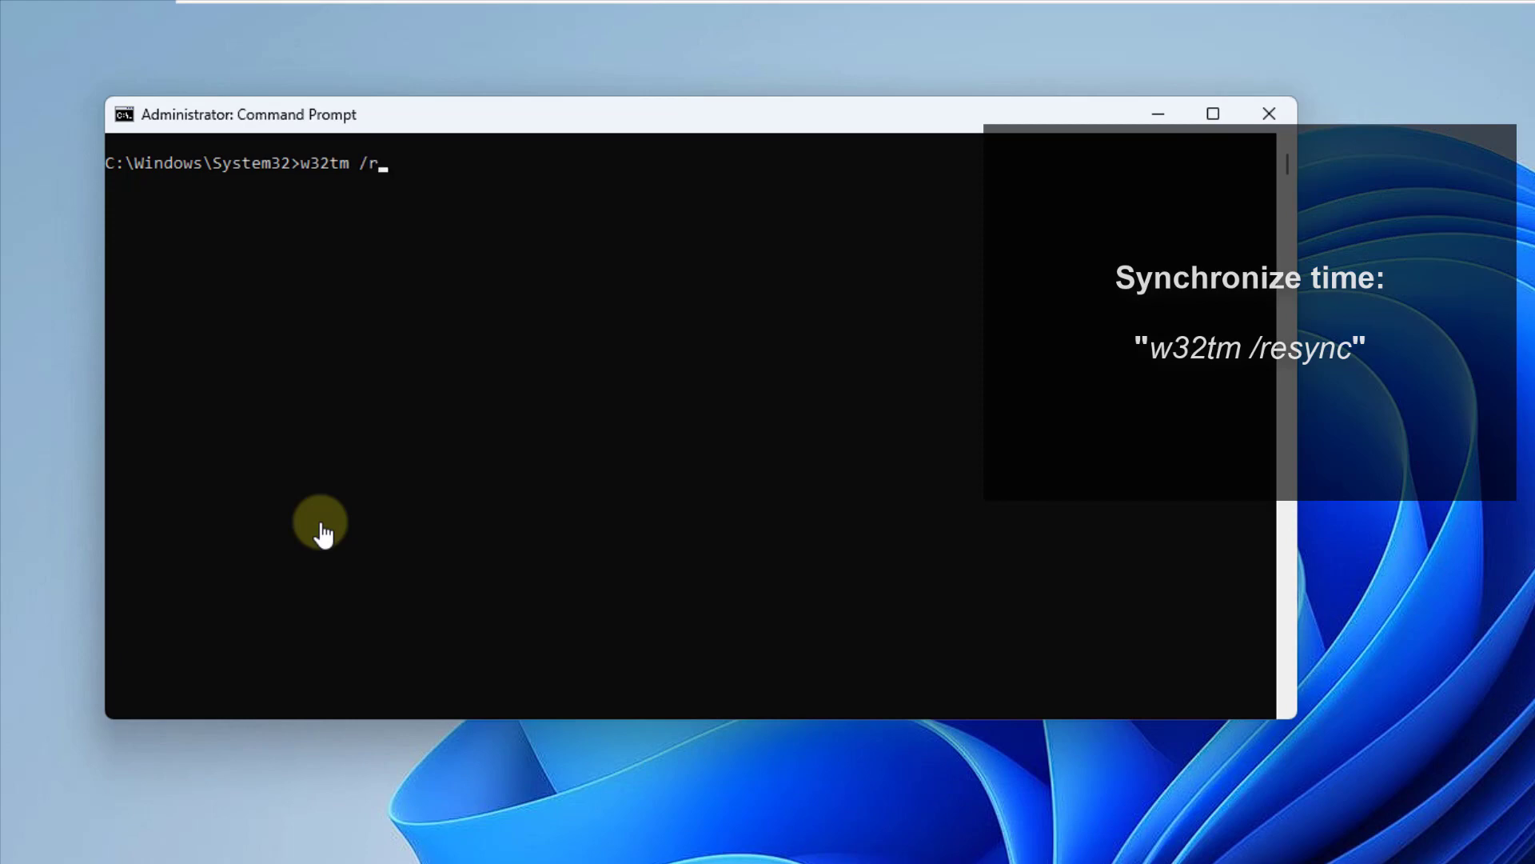
{"action": "type", "text": "esync"}
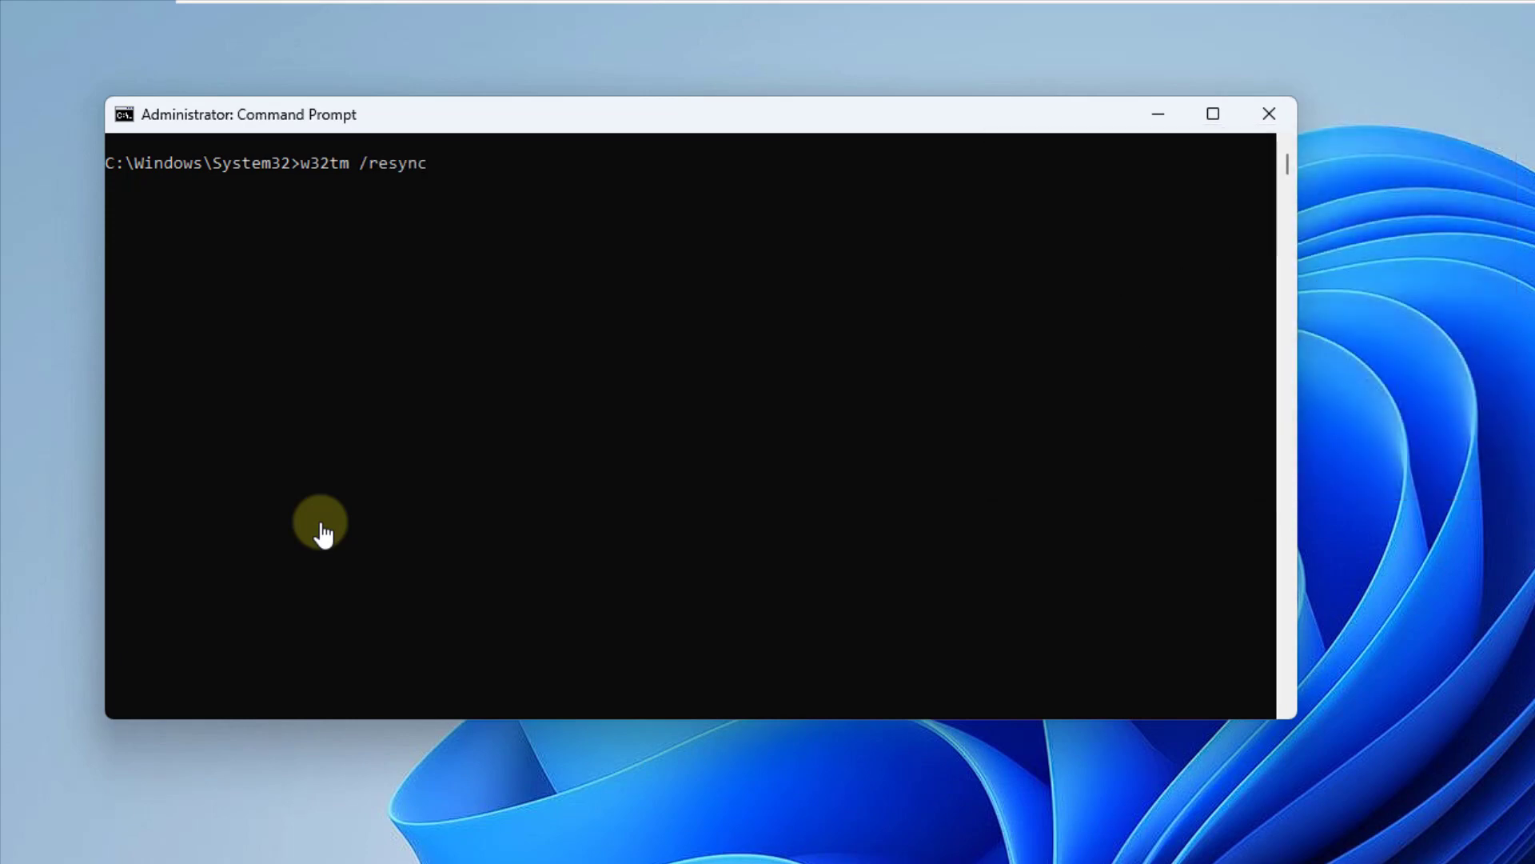
{"action": "key", "text": "Return"}
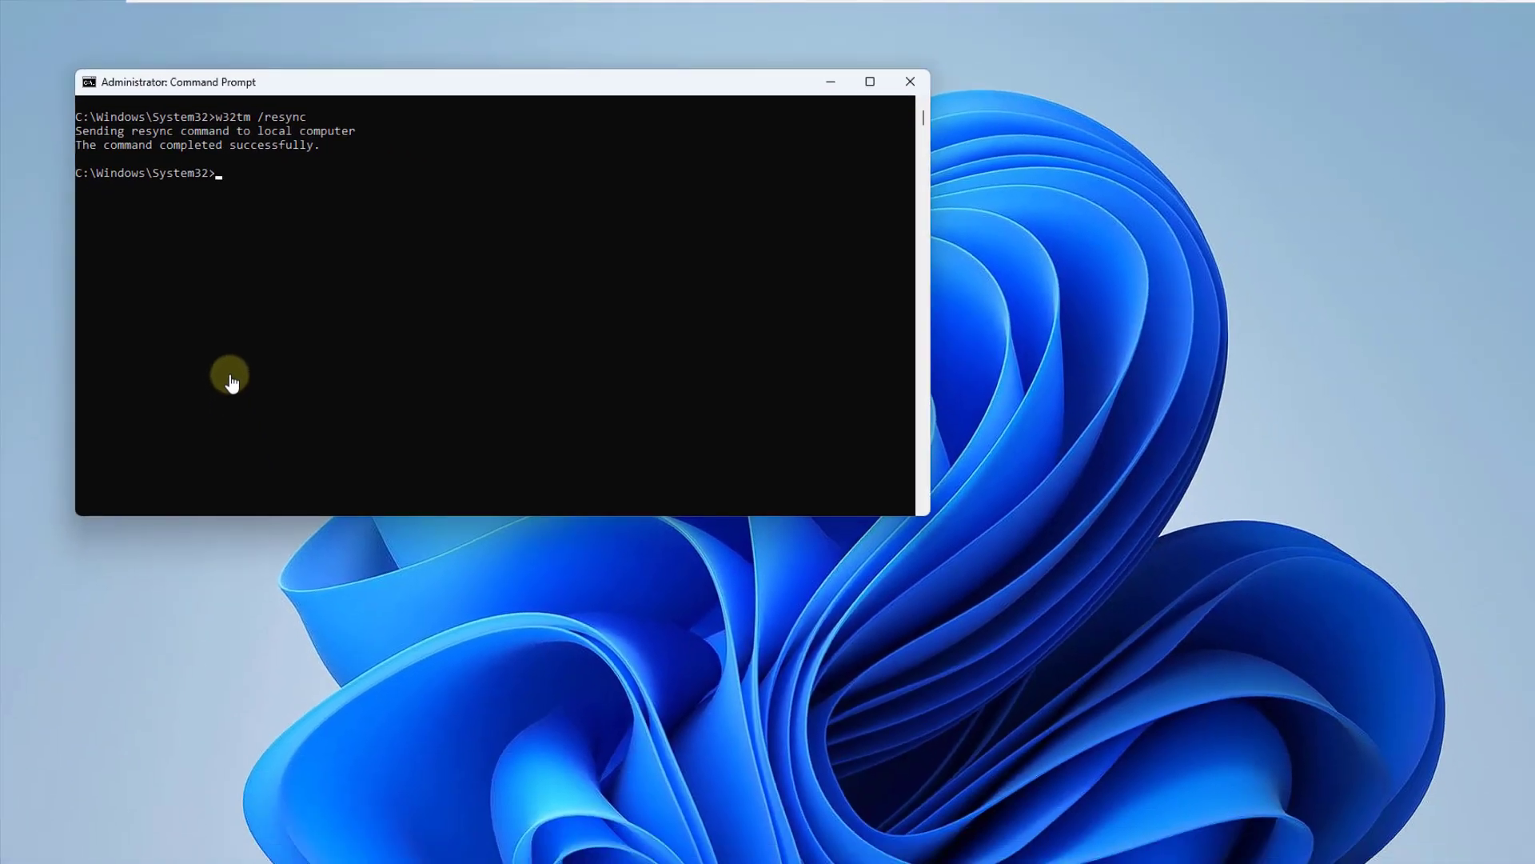
{"action": "type", "text": "exit"}
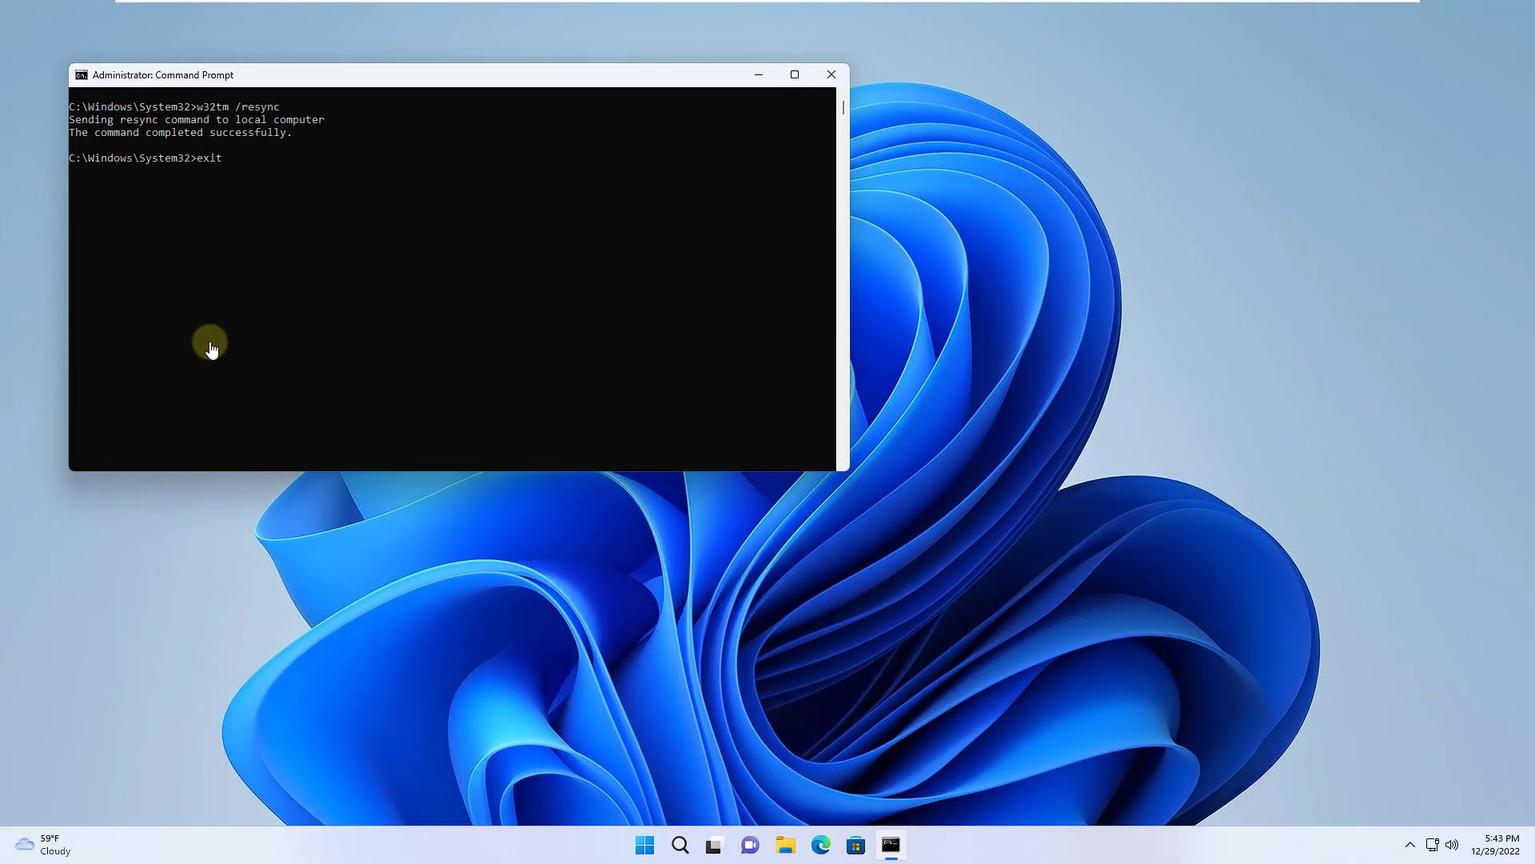
{"action": "key", "text": "Return"}
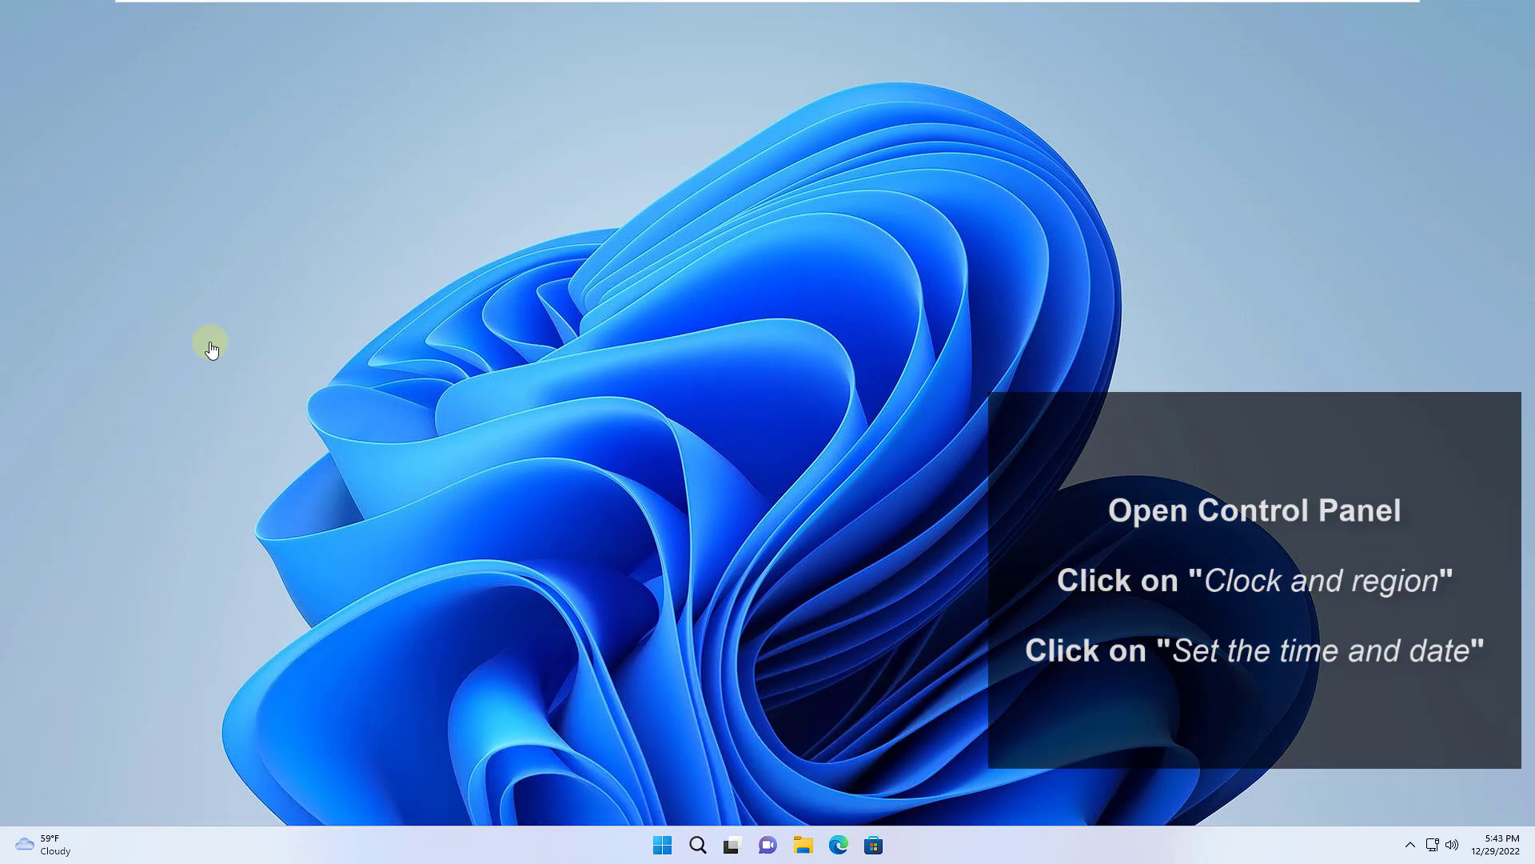
Step: Search for "control" and open Control Panel
{"action": "key", "text": "super"}
{"action": "type", "text": "control"}
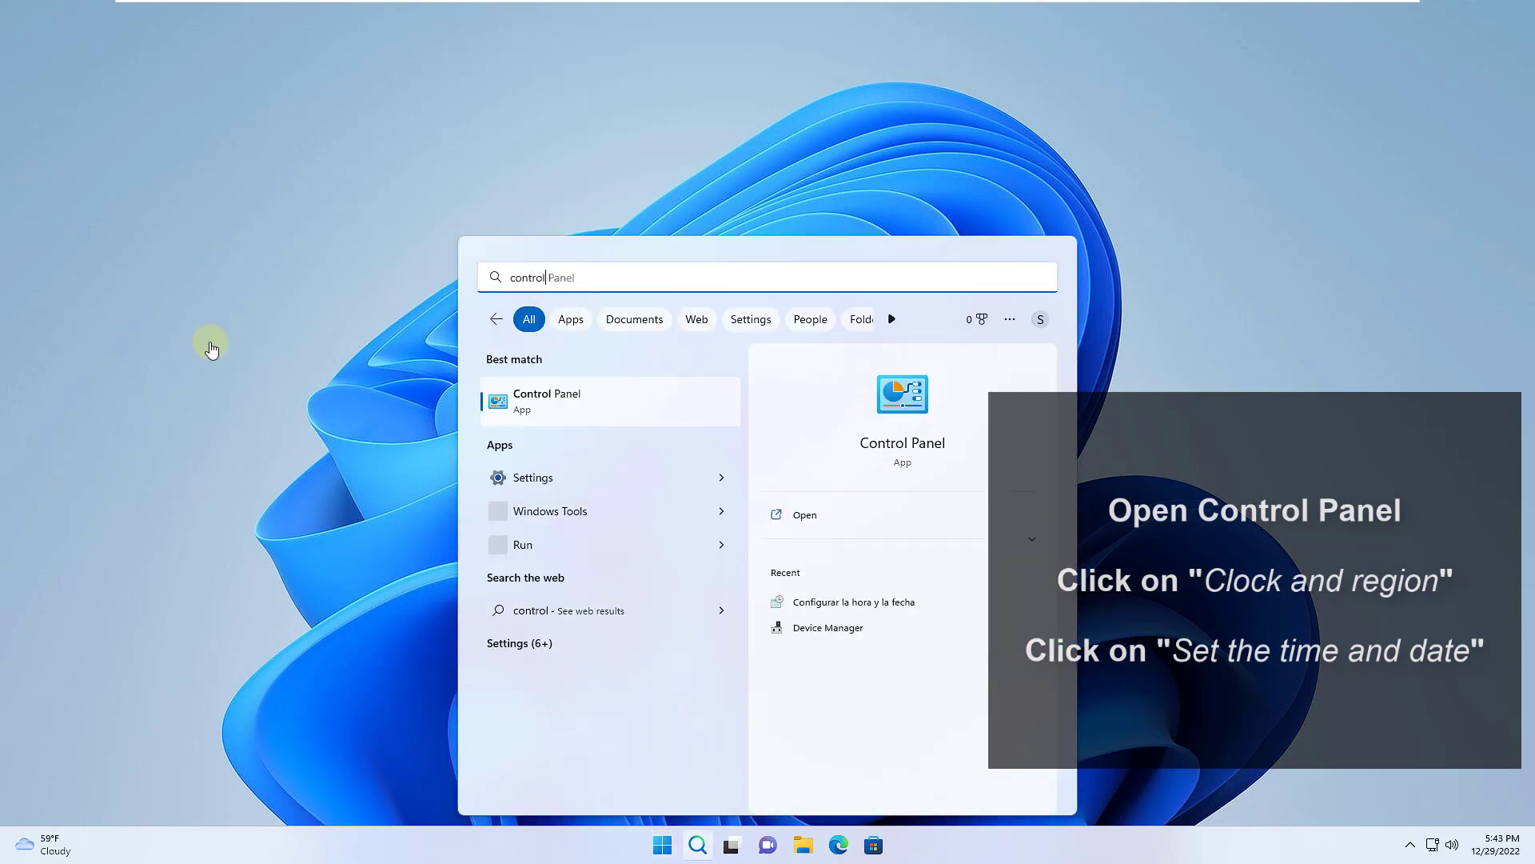
{"action": "key", "text": "Return"}
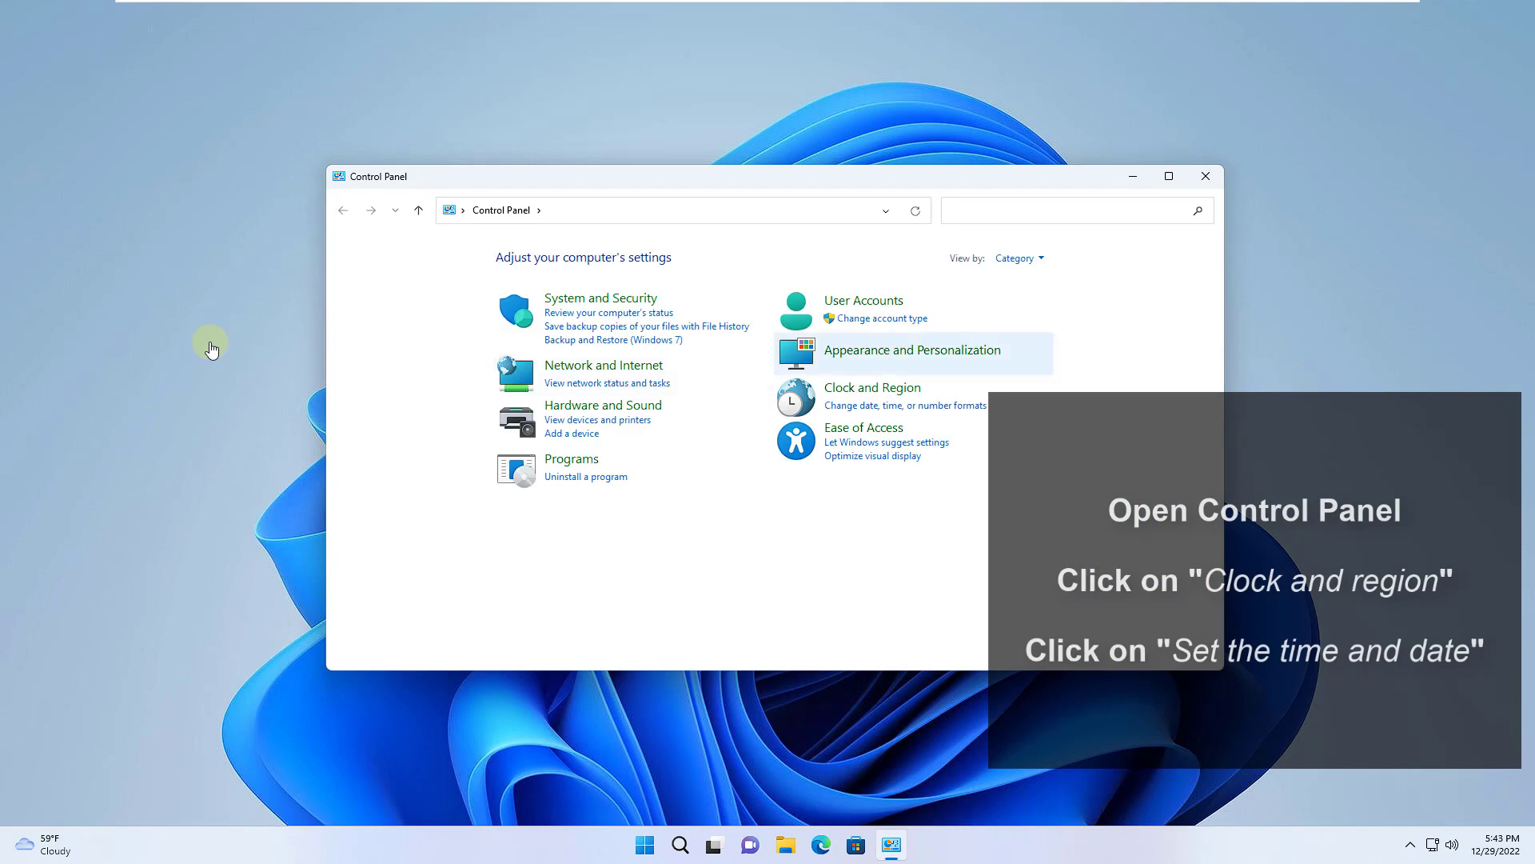
Step: Open the Date and Time dialog from Clock and Region, closing and reopening it once
{"action": "left_click", "coordinate": [874, 388]}
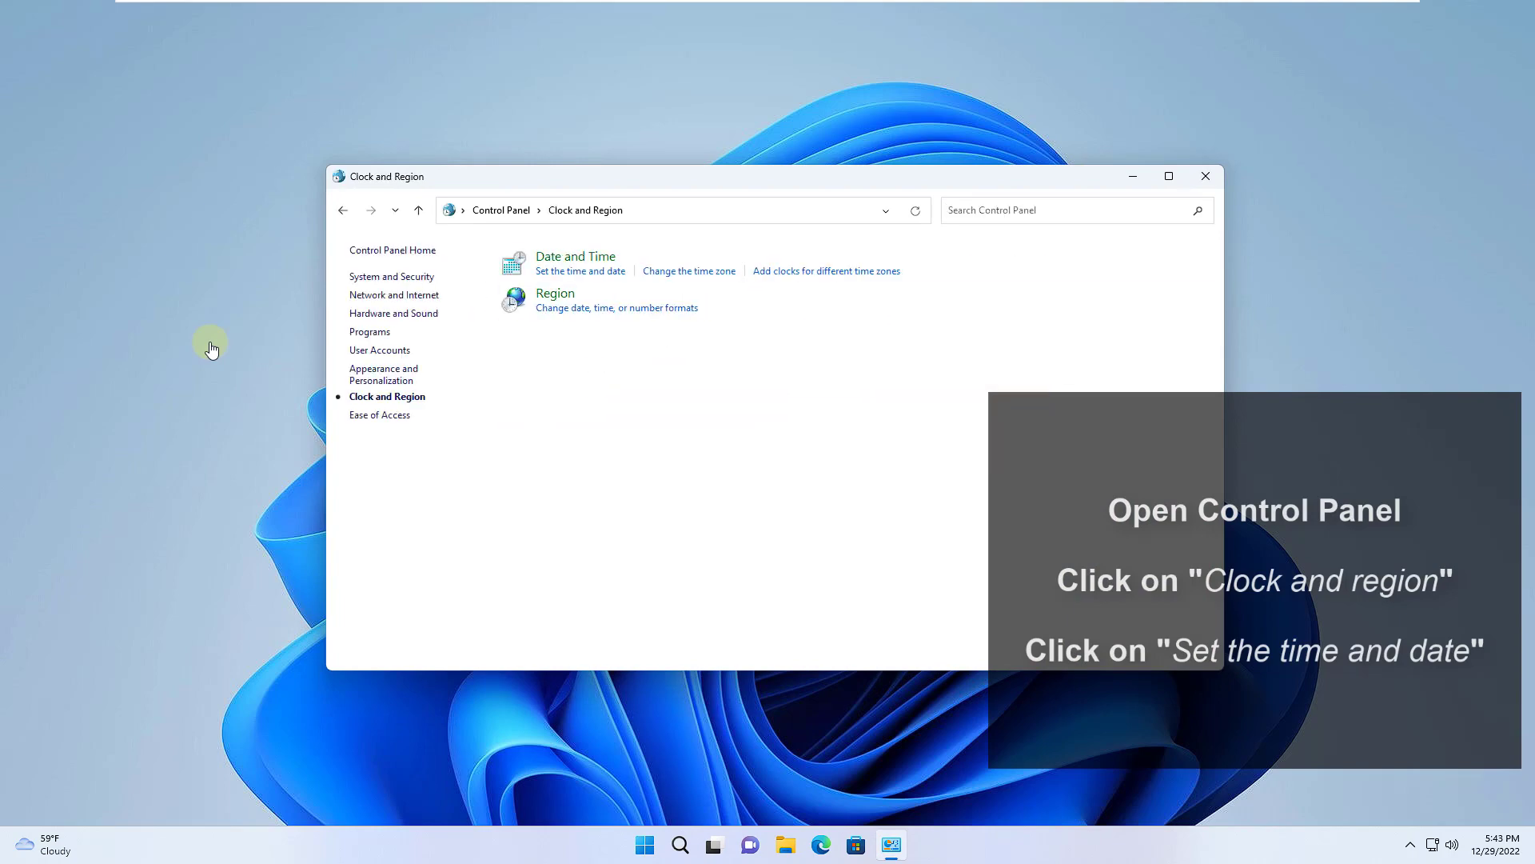
{"action": "key", "text": "Down"}
{"action": "key", "text": "Return"}
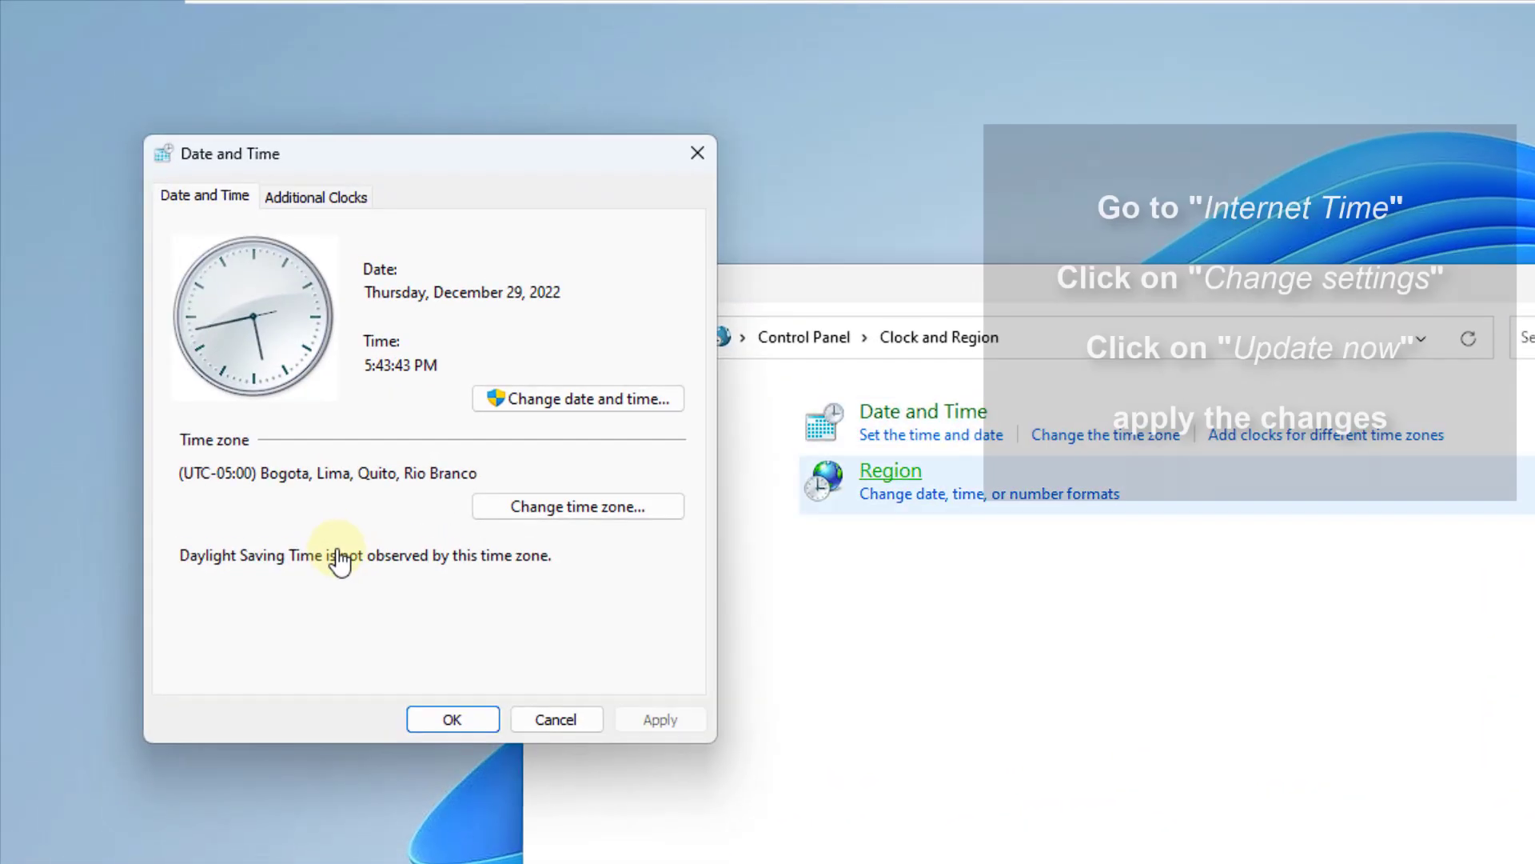
{"action": "left_click", "coordinate": [698, 153]}
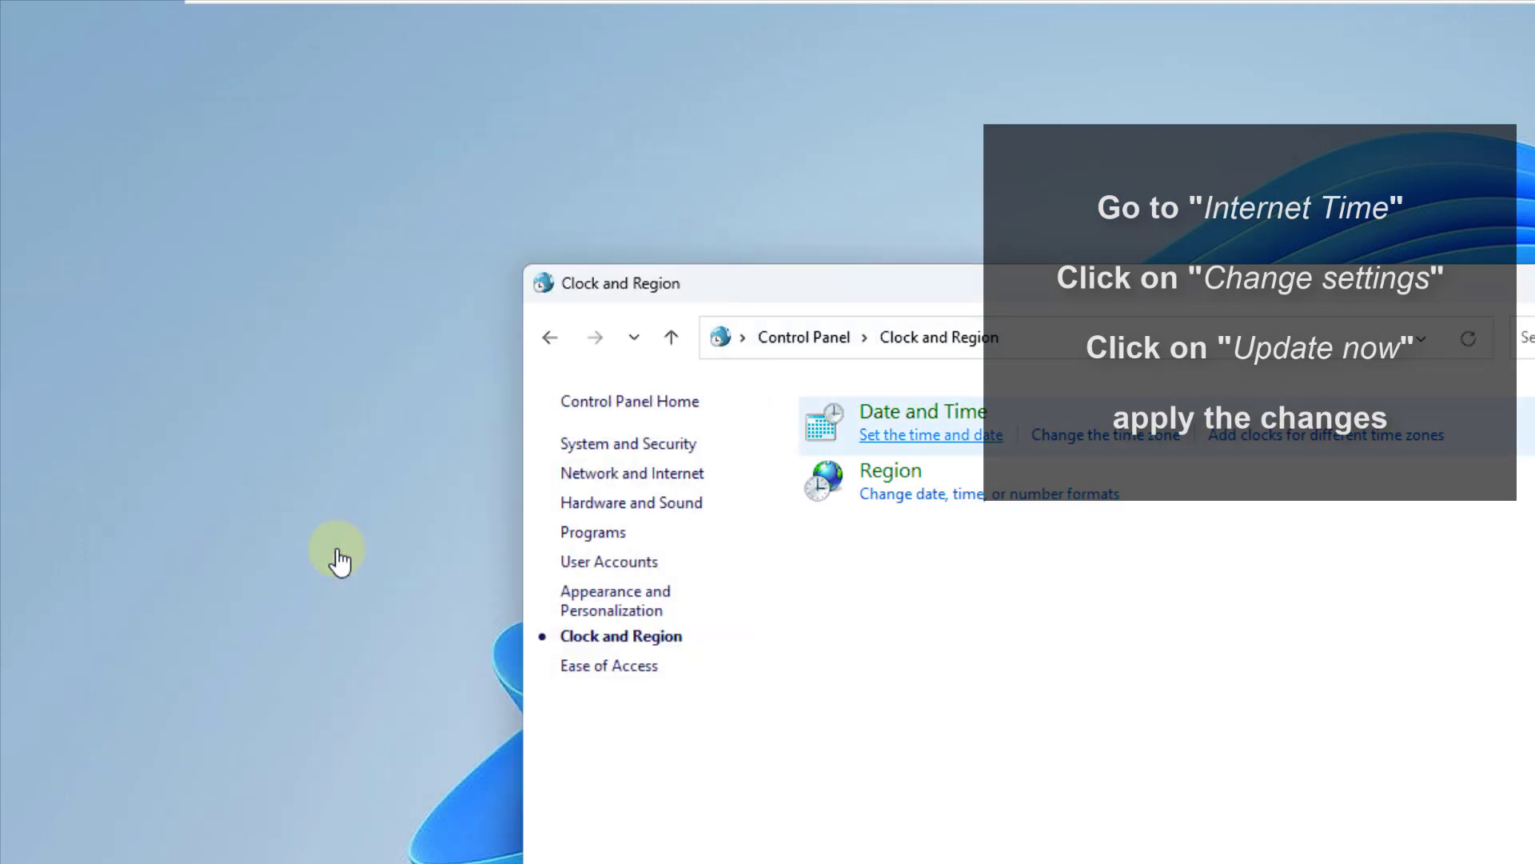
{"action": "key", "text": "Down"}
{"action": "key", "text": "Return"}
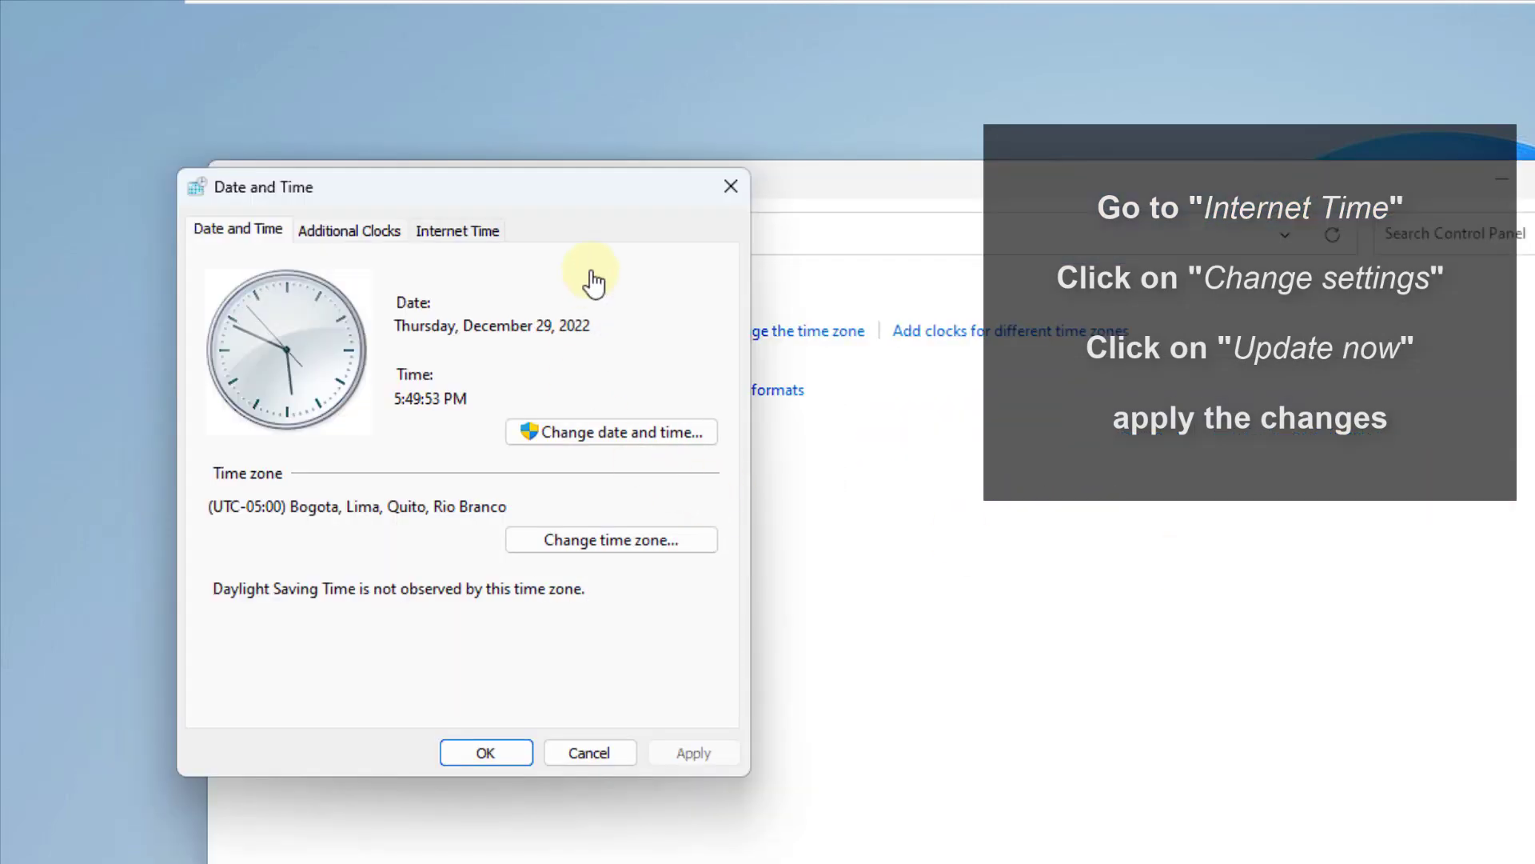
Step: Synchronize the clock with the time.windows.com server in the Internet Time settings and accept the changes
{"action": "key", "text": "ctrl+Tab"}
{"action": "key", "text": "ctrl+Tab"}
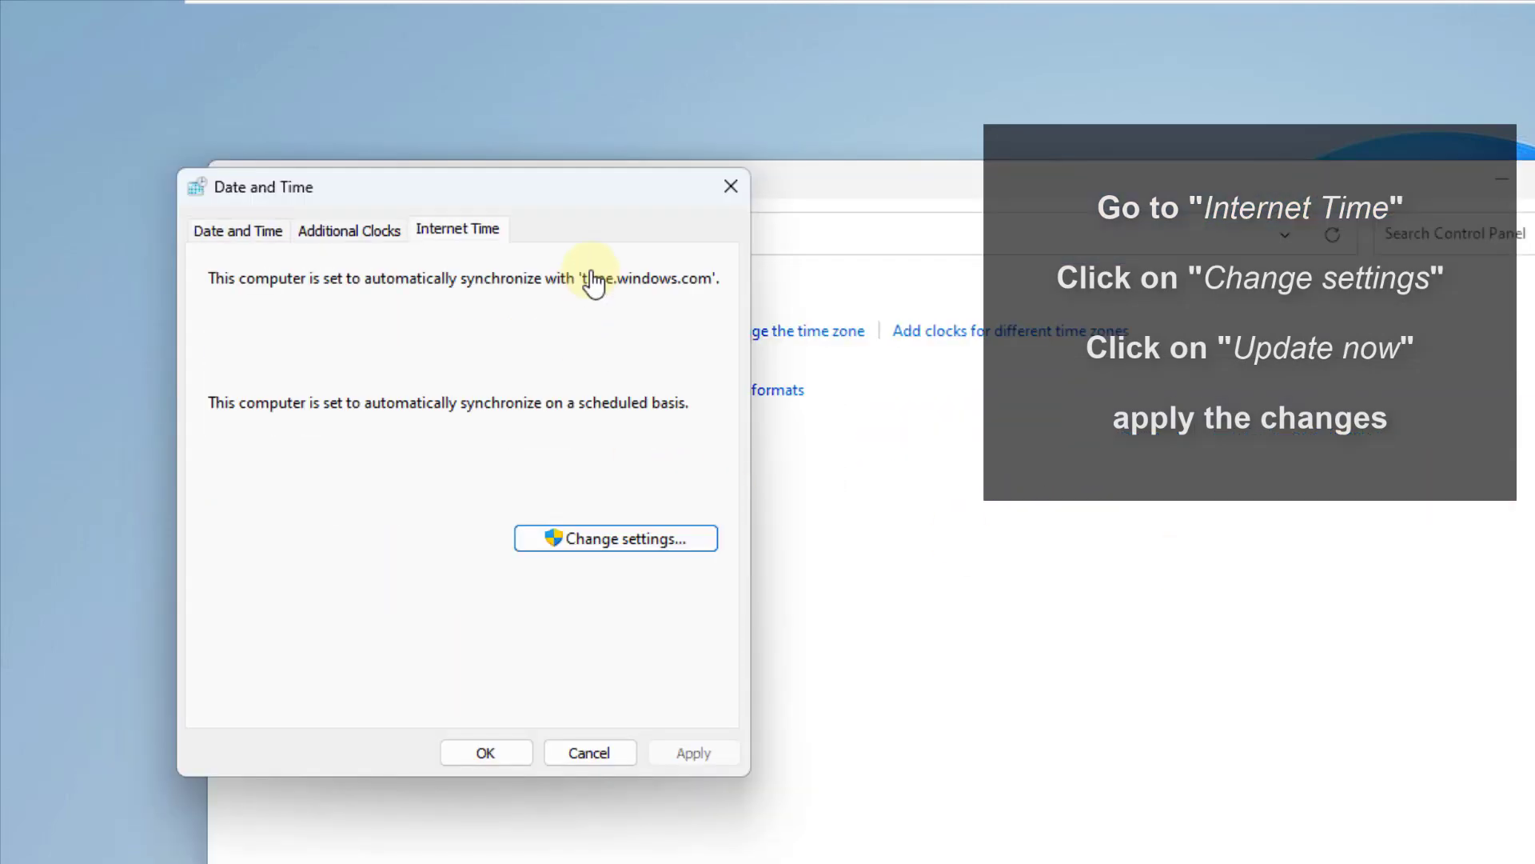
{"action": "key", "text": "space"}
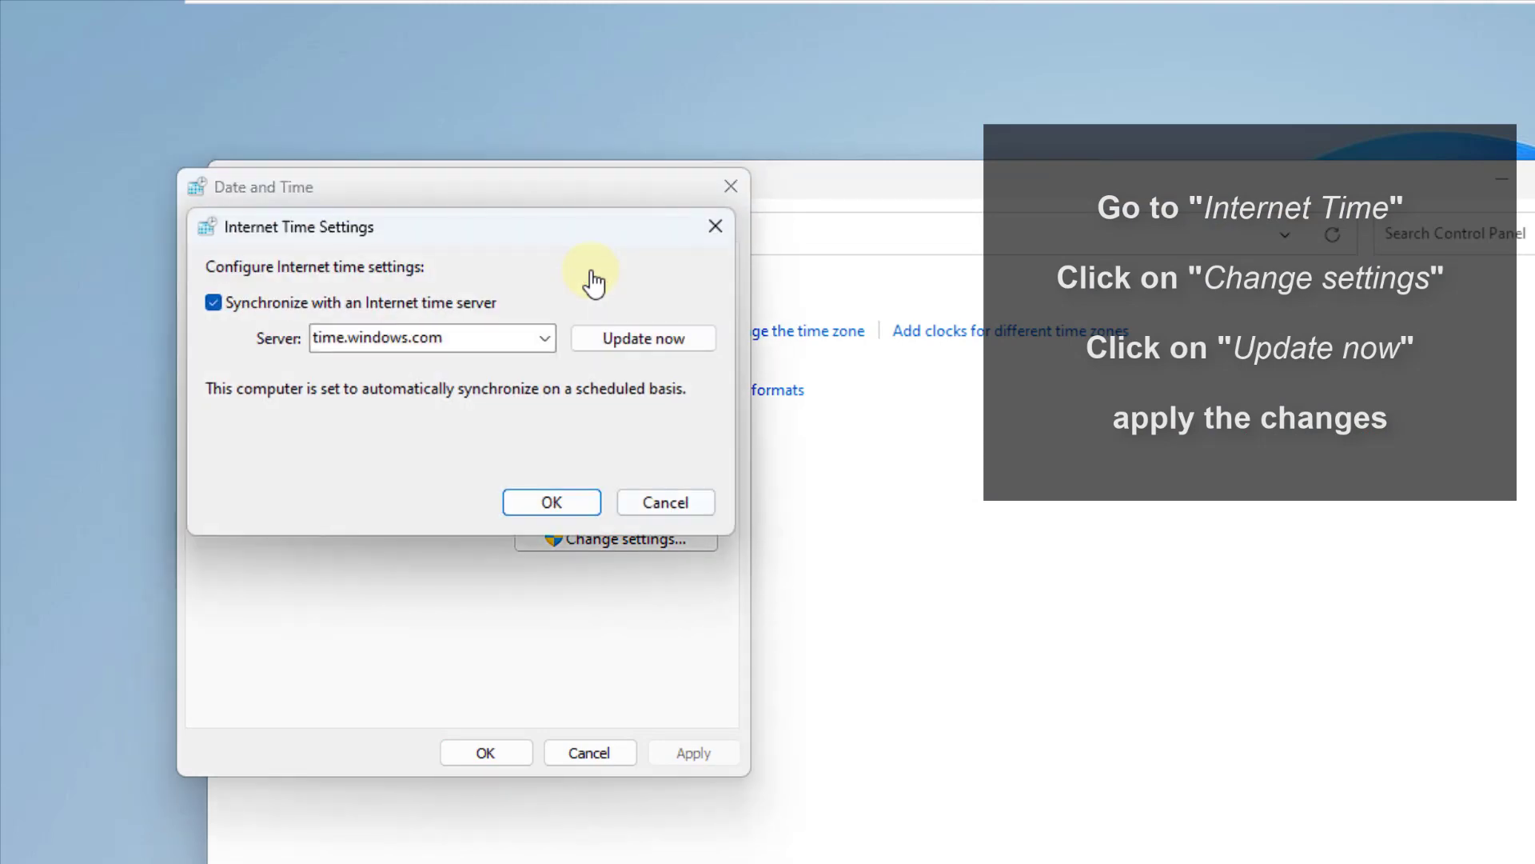
{"action": "key", "text": "alt+u"}
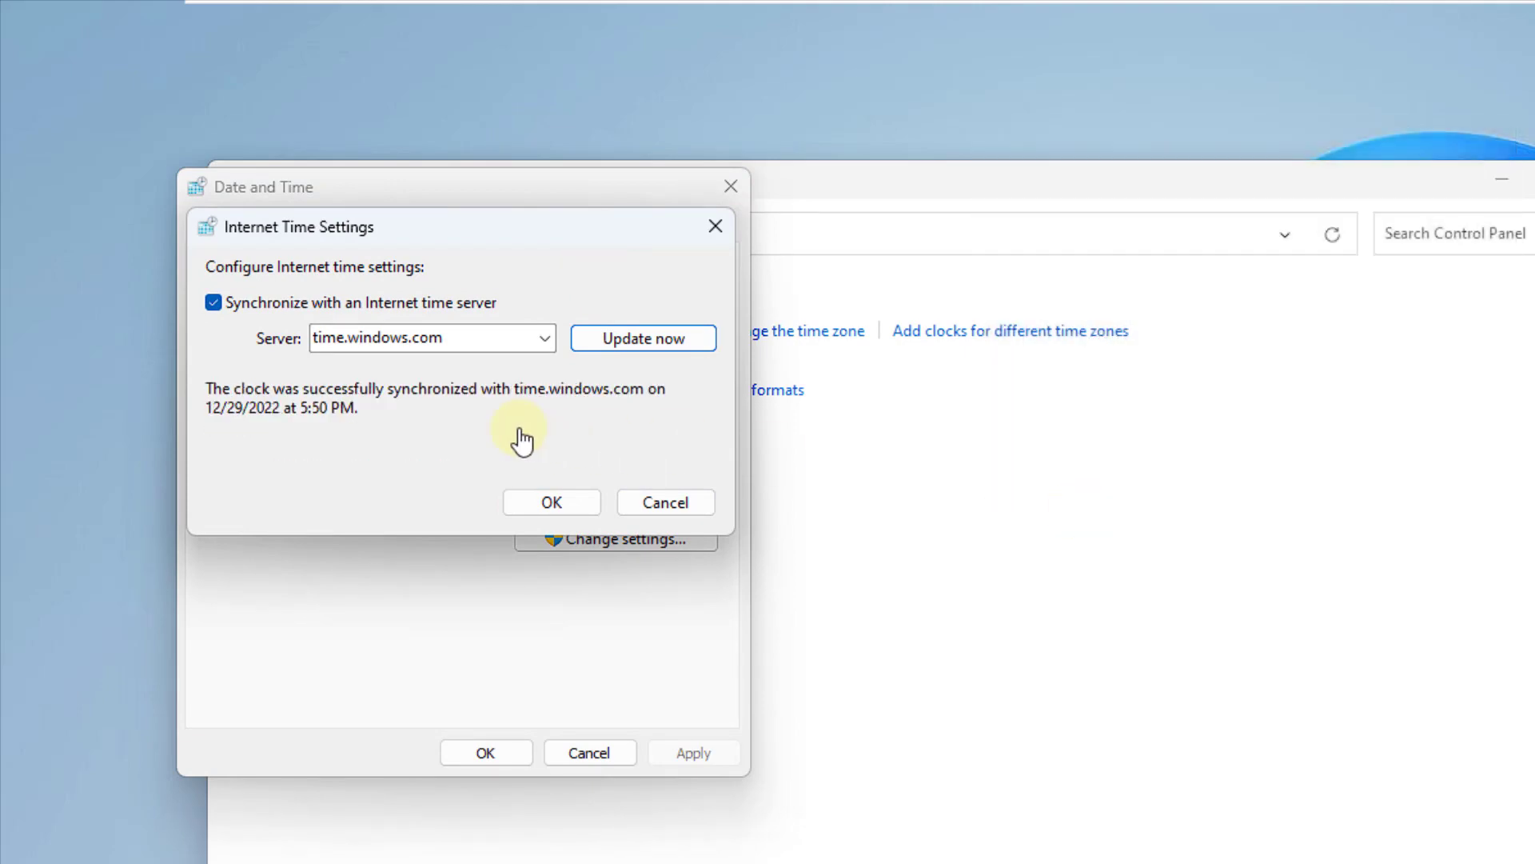
{"action": "key", "text": "Return"}
{"action": "key", "text": "Return"}
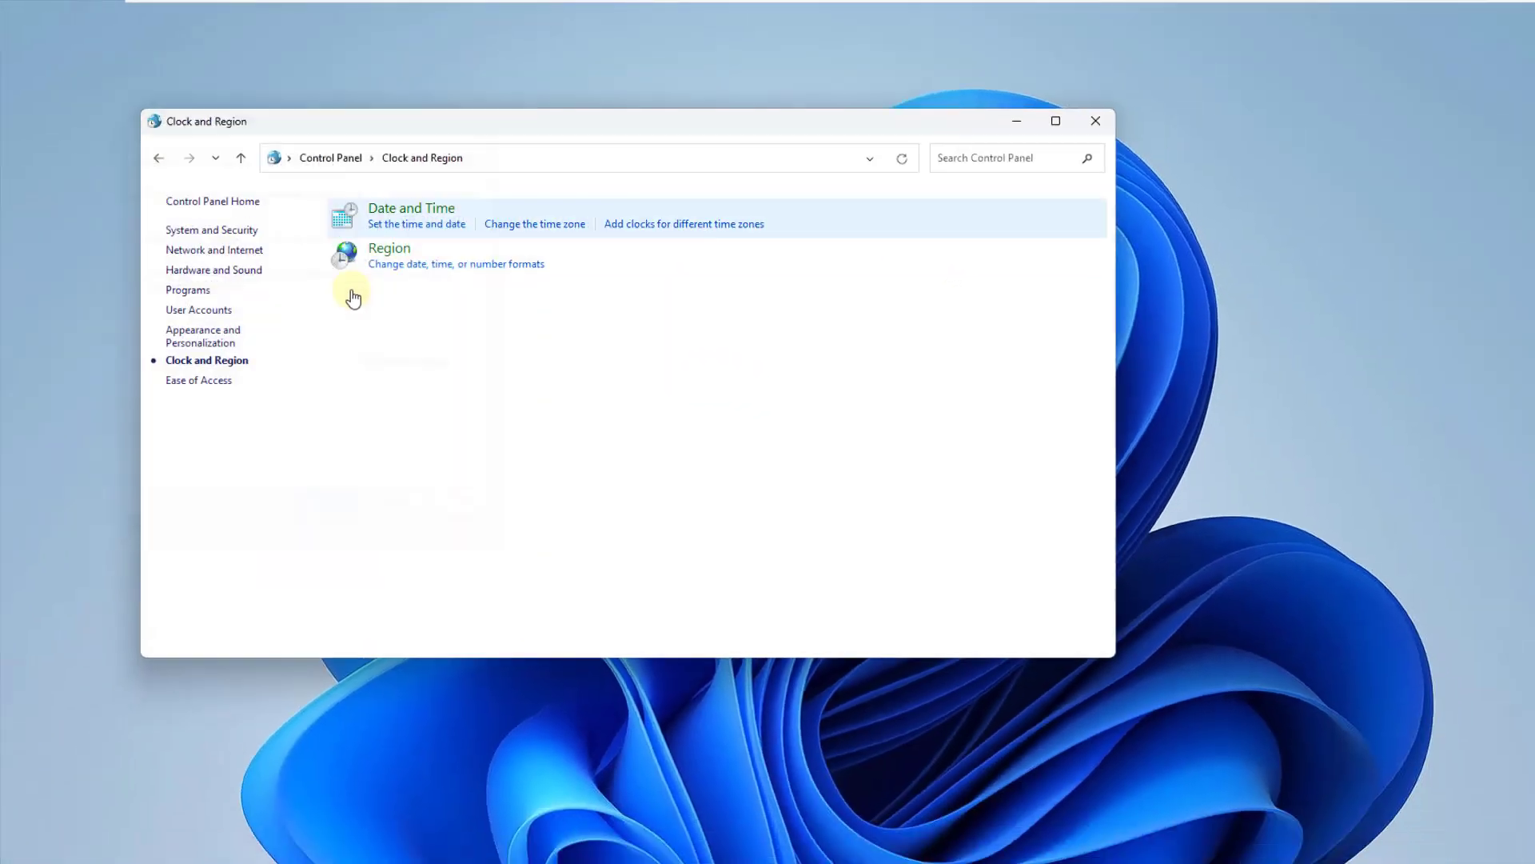
{"action": "key", "text": "super+d"}
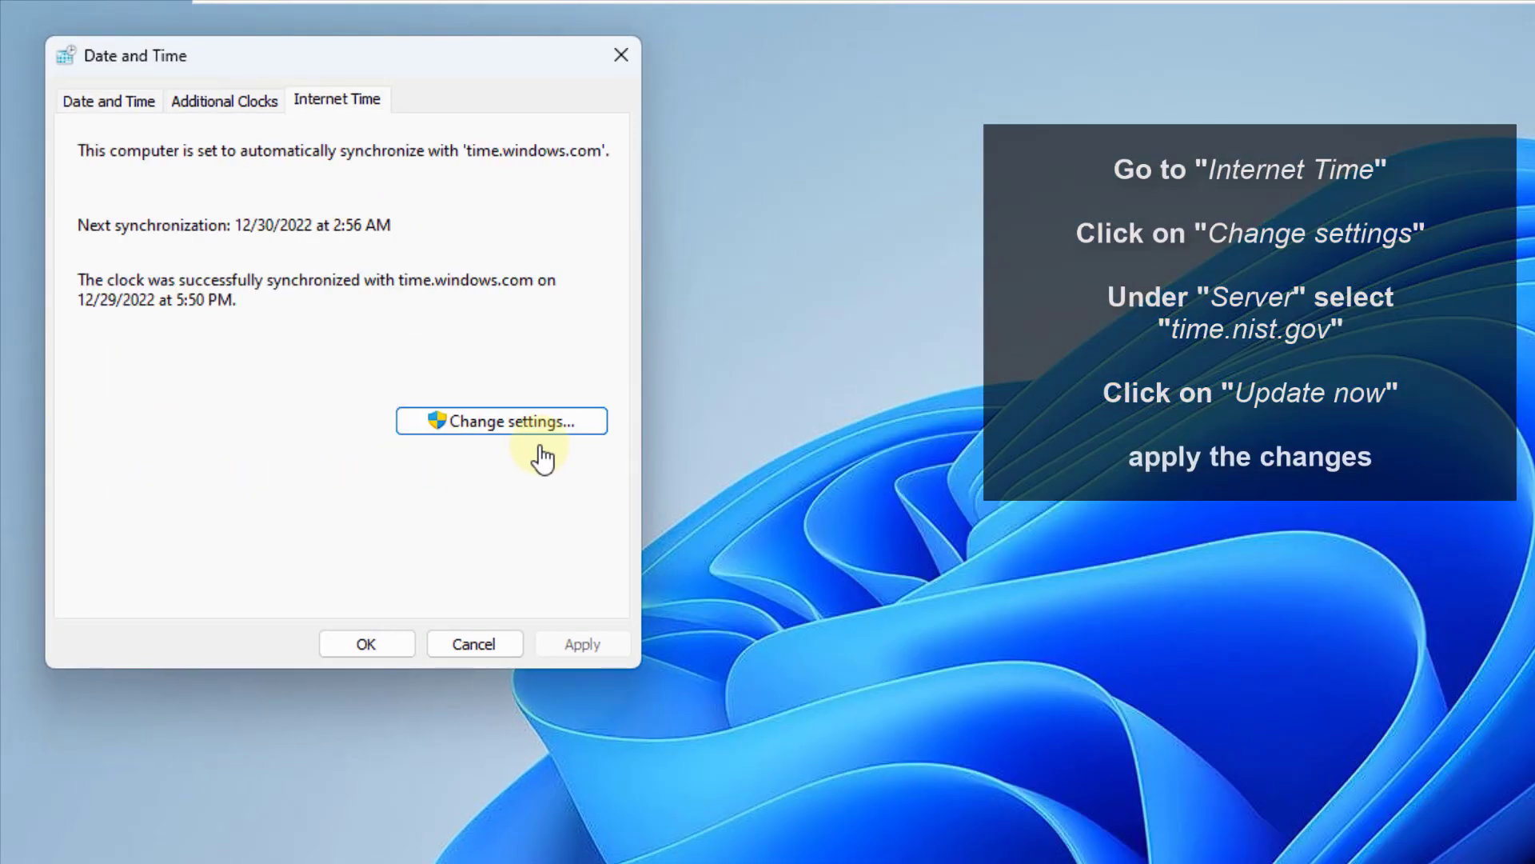
Step: Change the Internet time server to time.nist.gov, update the clock from it and accept the changes
{"action": "left_click", "coordinate": [540, 447]}
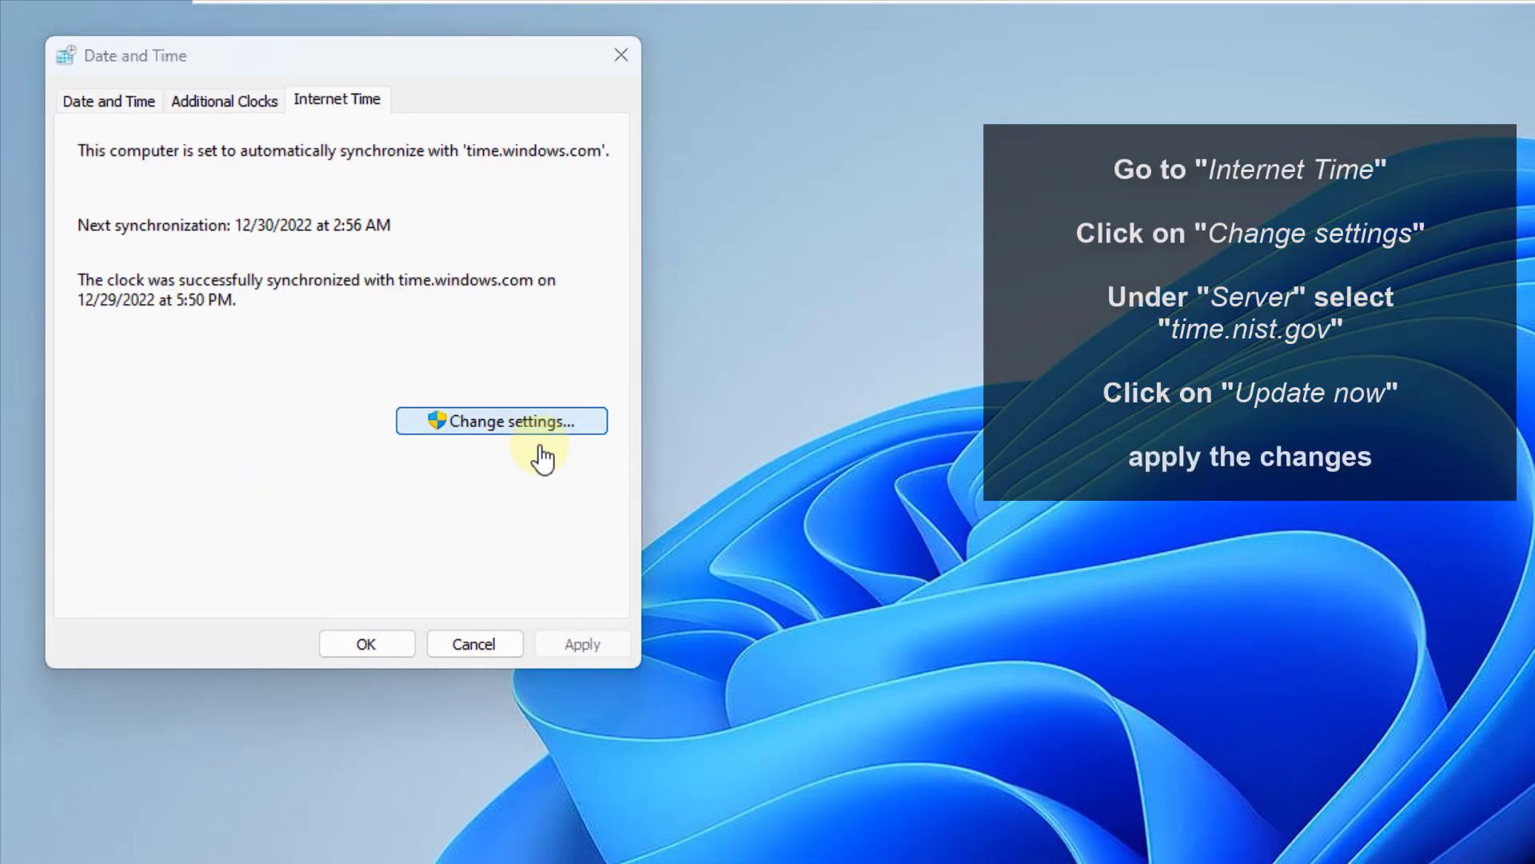
{"action": "left_click", "coordinate": [427, 212]}
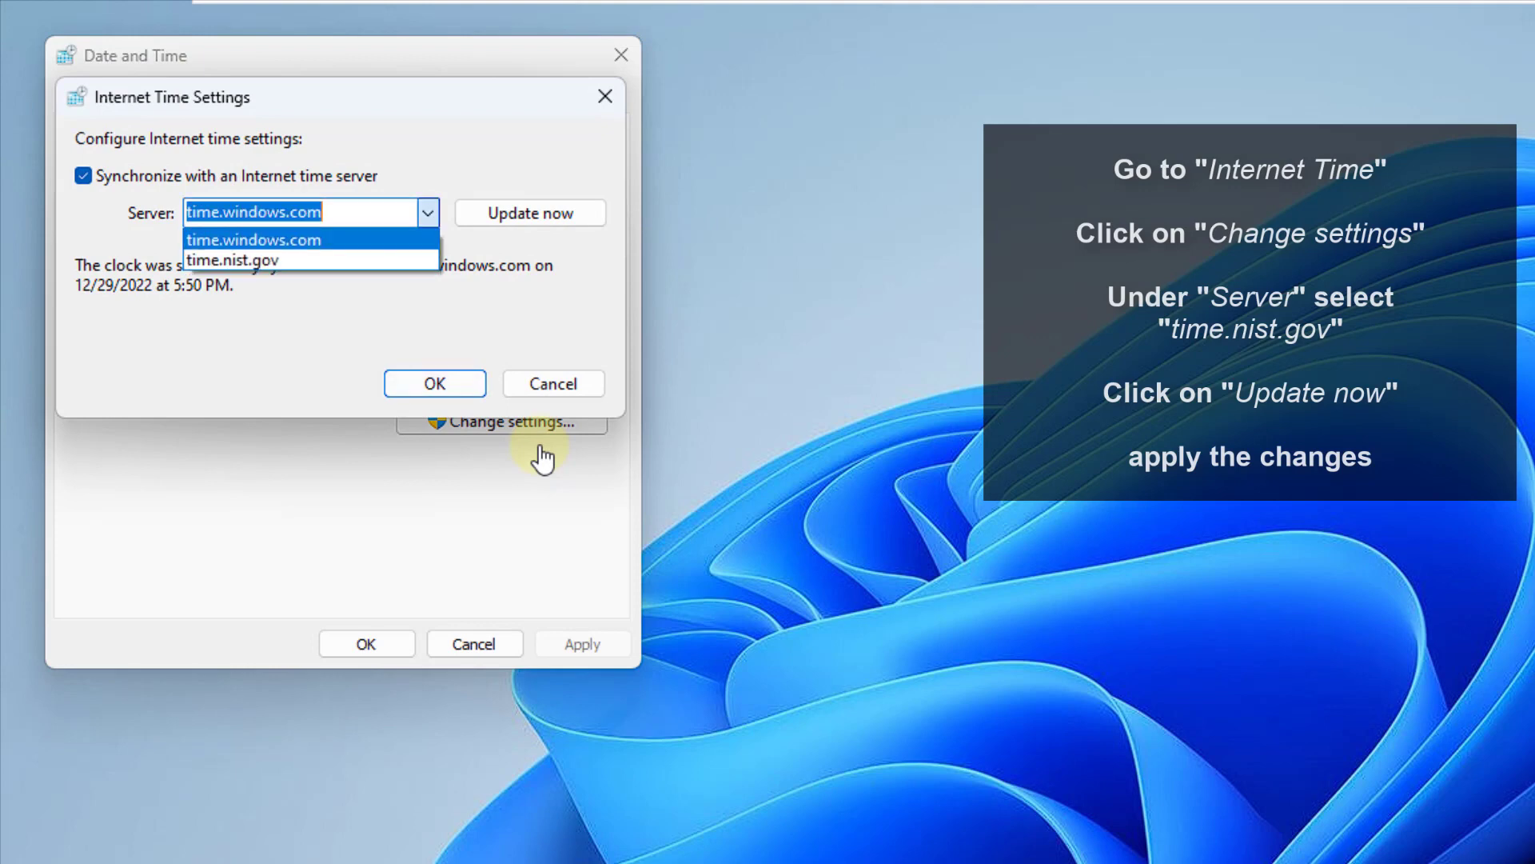
{"action": "key", "text": "Return"}
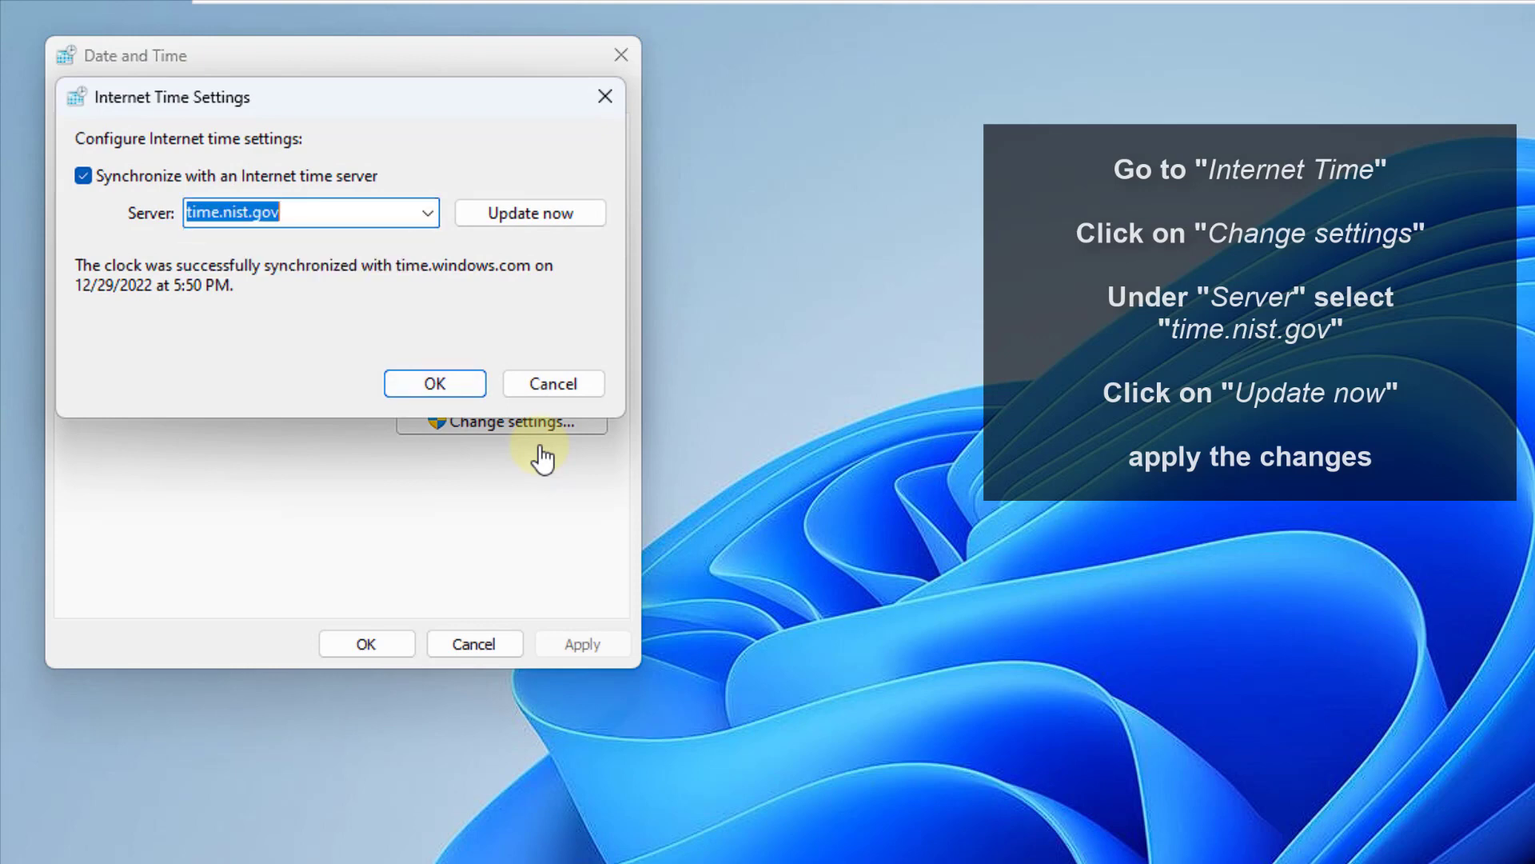
{"action": "key", "text": "Tab"}
{"action": "key", "text": "space"}
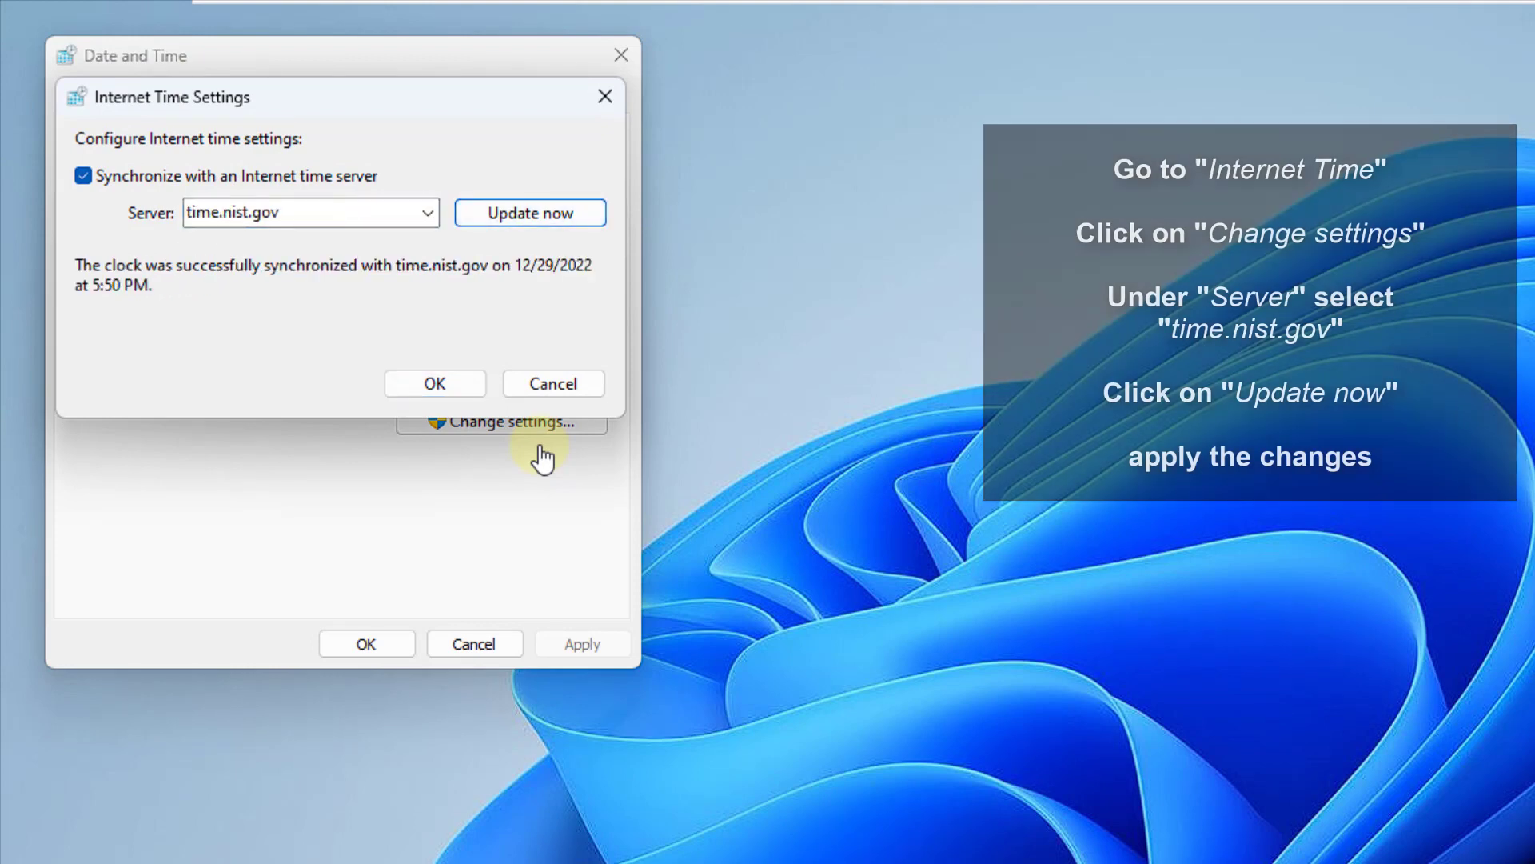
{"action": "key", "text": "Tab"}
{"action": "key", "text": "Return"}
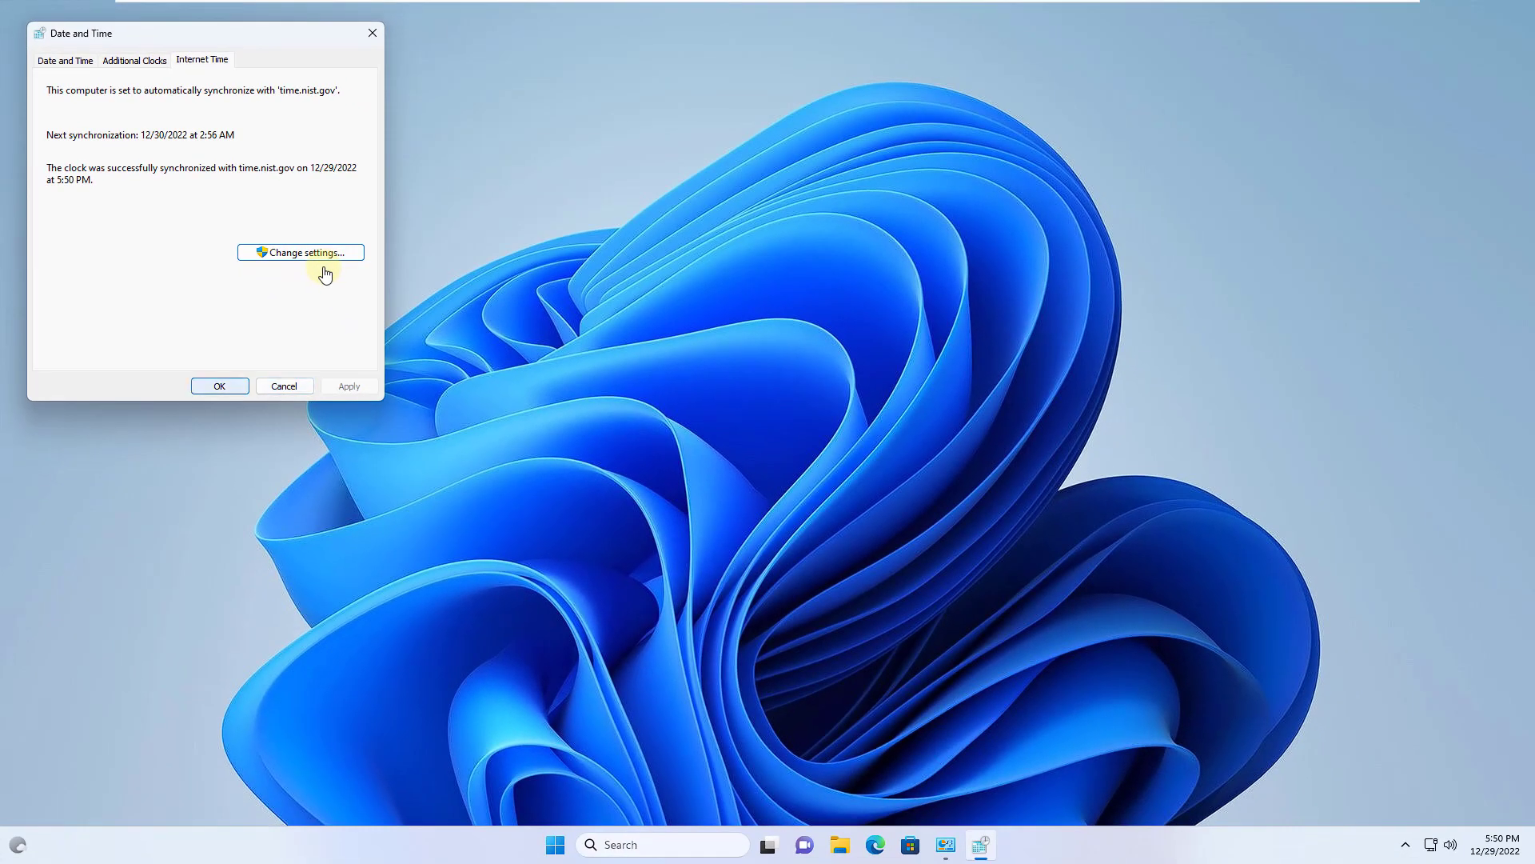
{"action": "key", "text": "Return"}
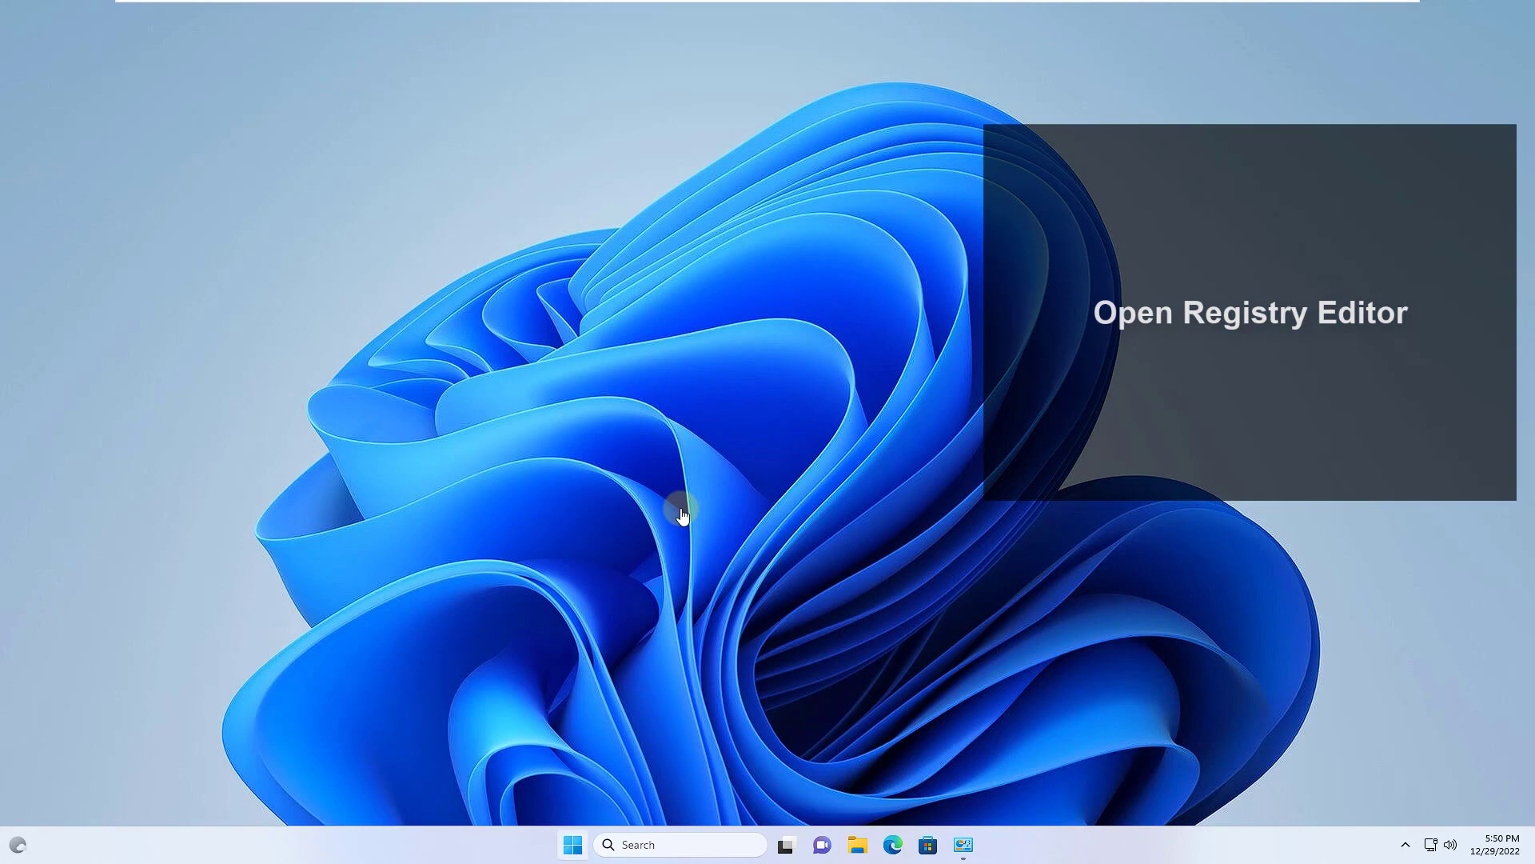
Step: Search for "regedit" and open Registry Editor, allowing it to make changes to the device
{"action": "key", "text": "super"}
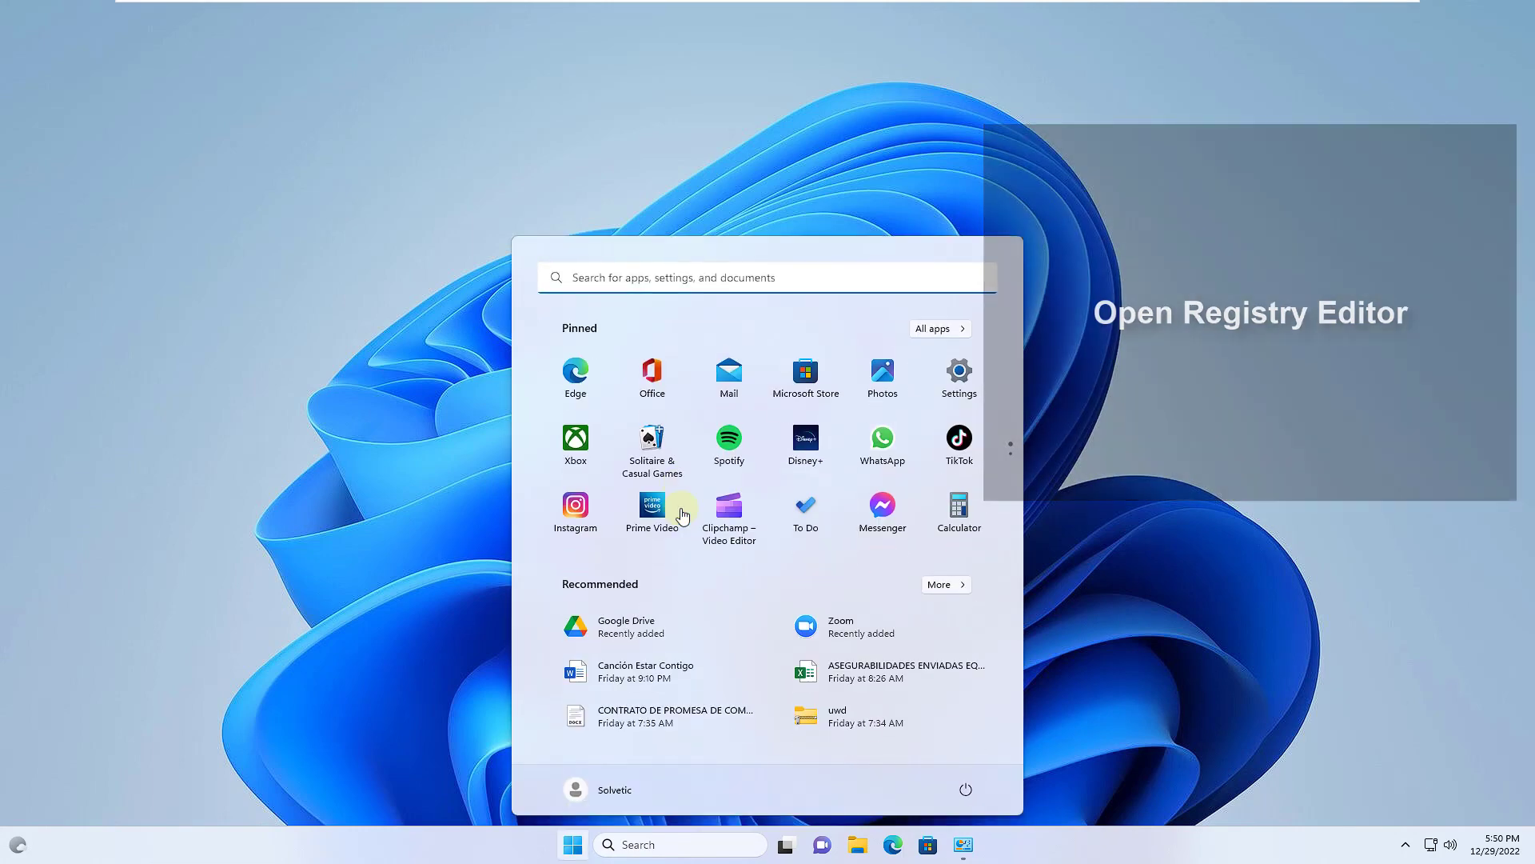
{"action": "type", "text": "regedit"}
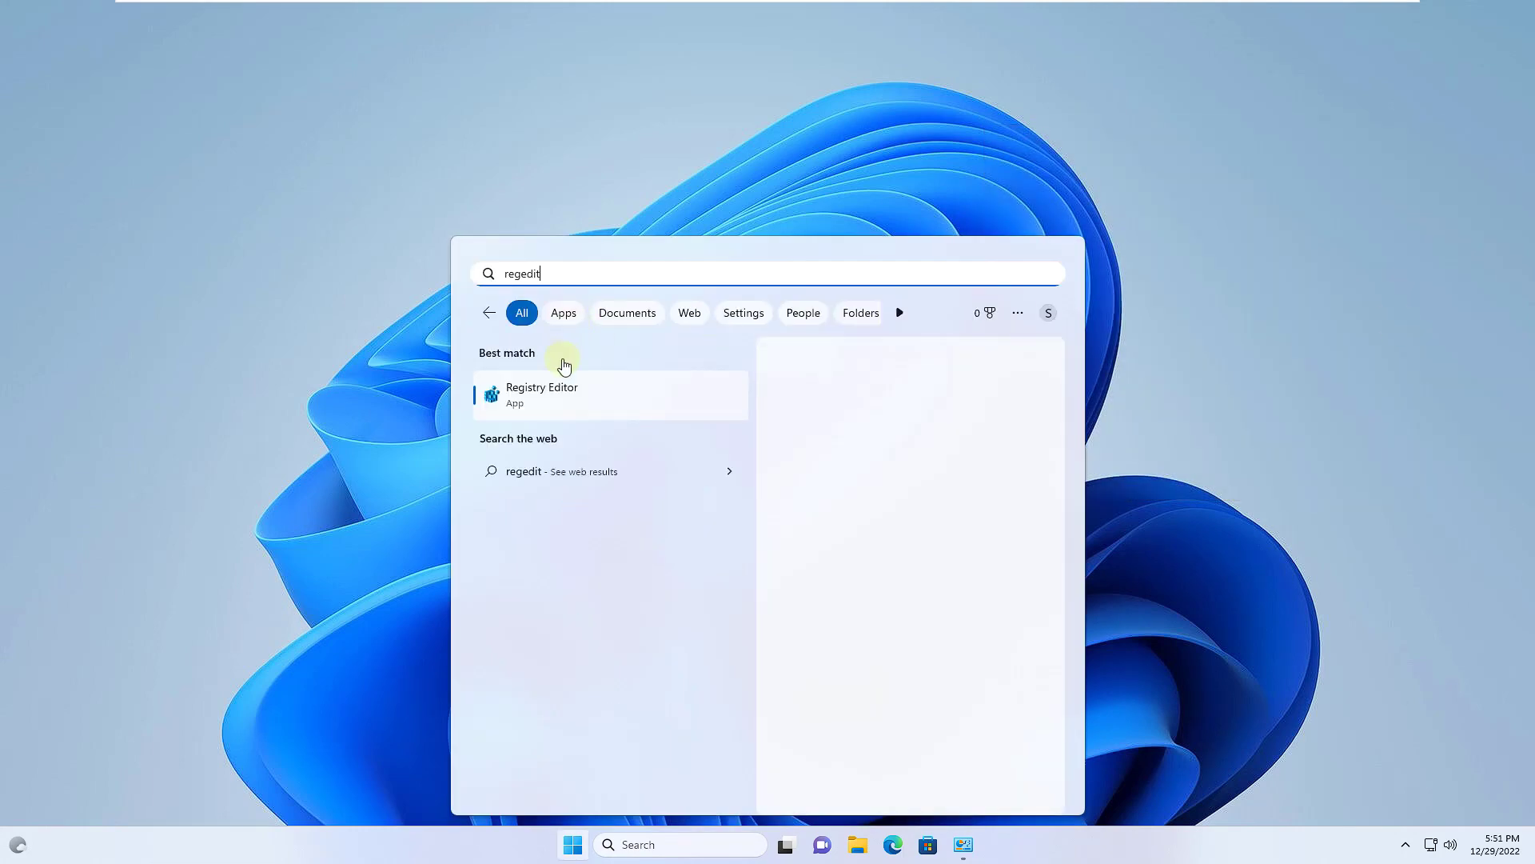
{"action": "left_click", "coordinate": [563, 366]}
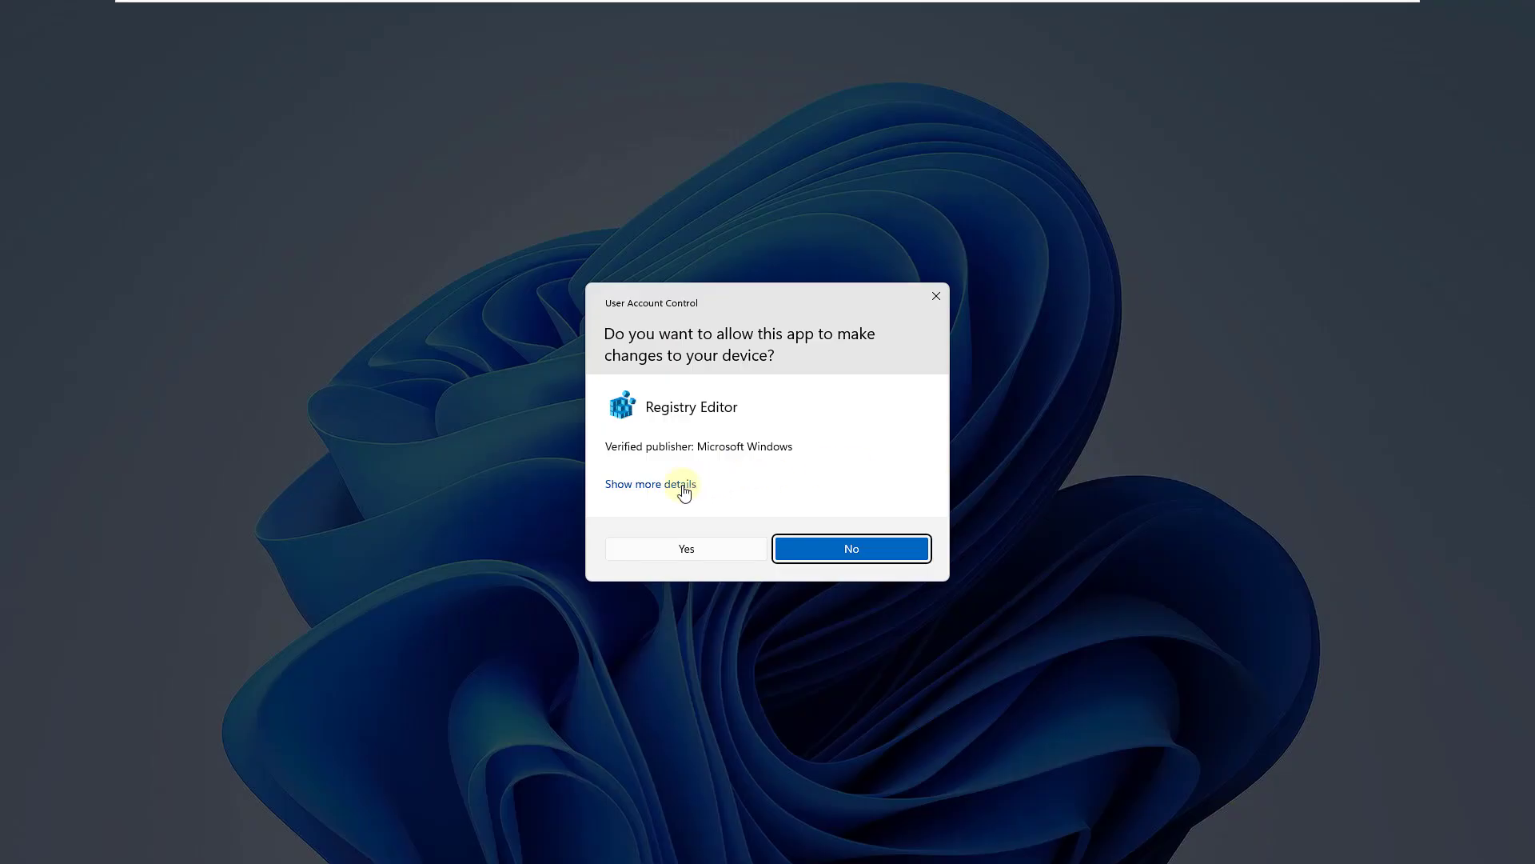
{"action": "left_click", "coordinate": [651, 539]}
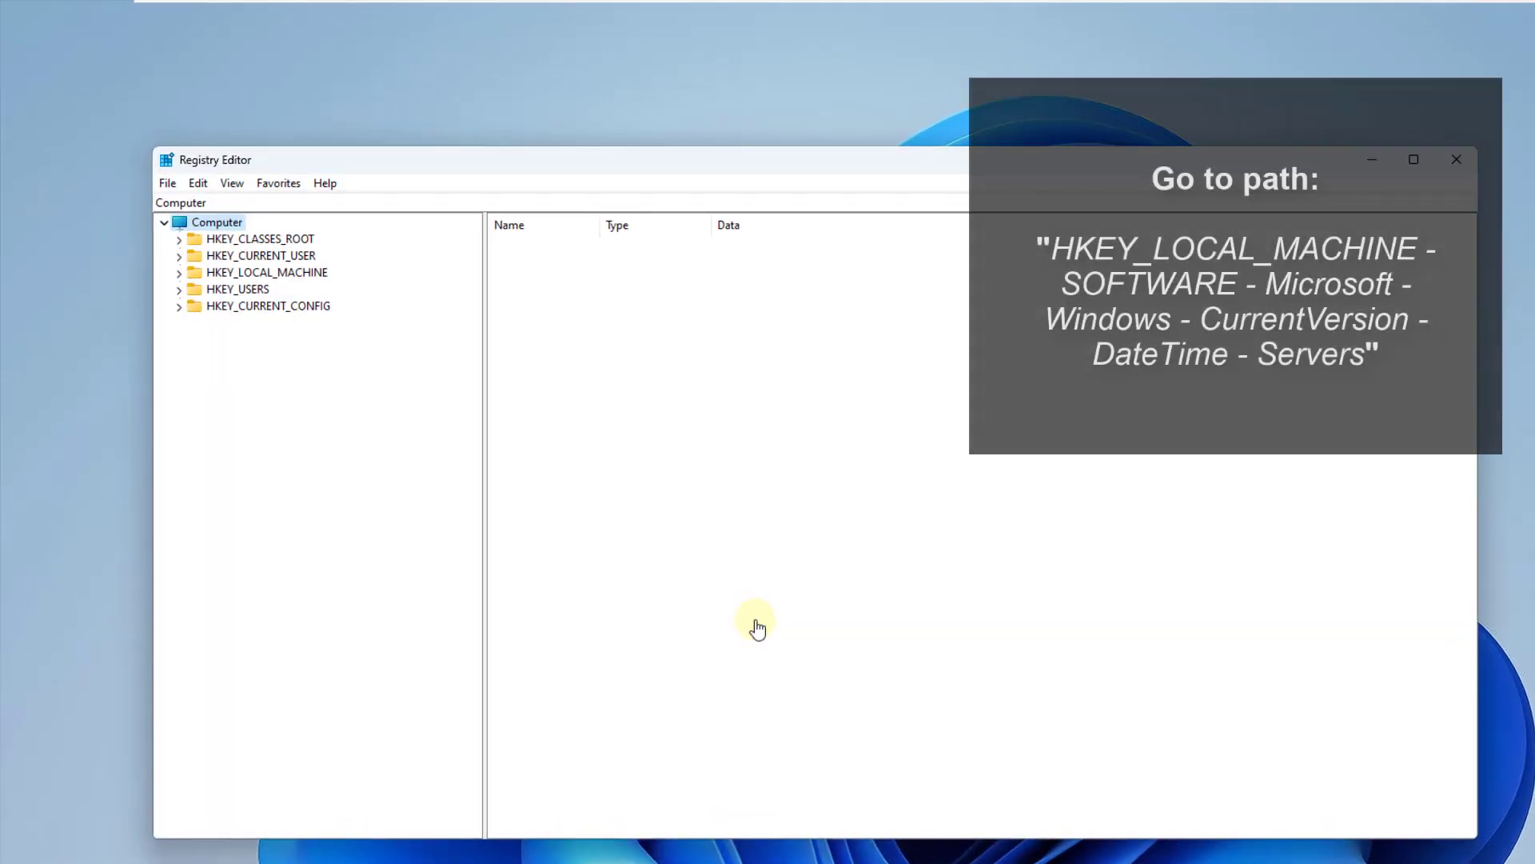
Step: Open the registry key HKEY_LOCAL_MACHINE\SOFTWARE\Microsoft\Windows\CurrentVersion\DateTime\Servers
{"action": "left_click", "coordinate": [180, 273]}
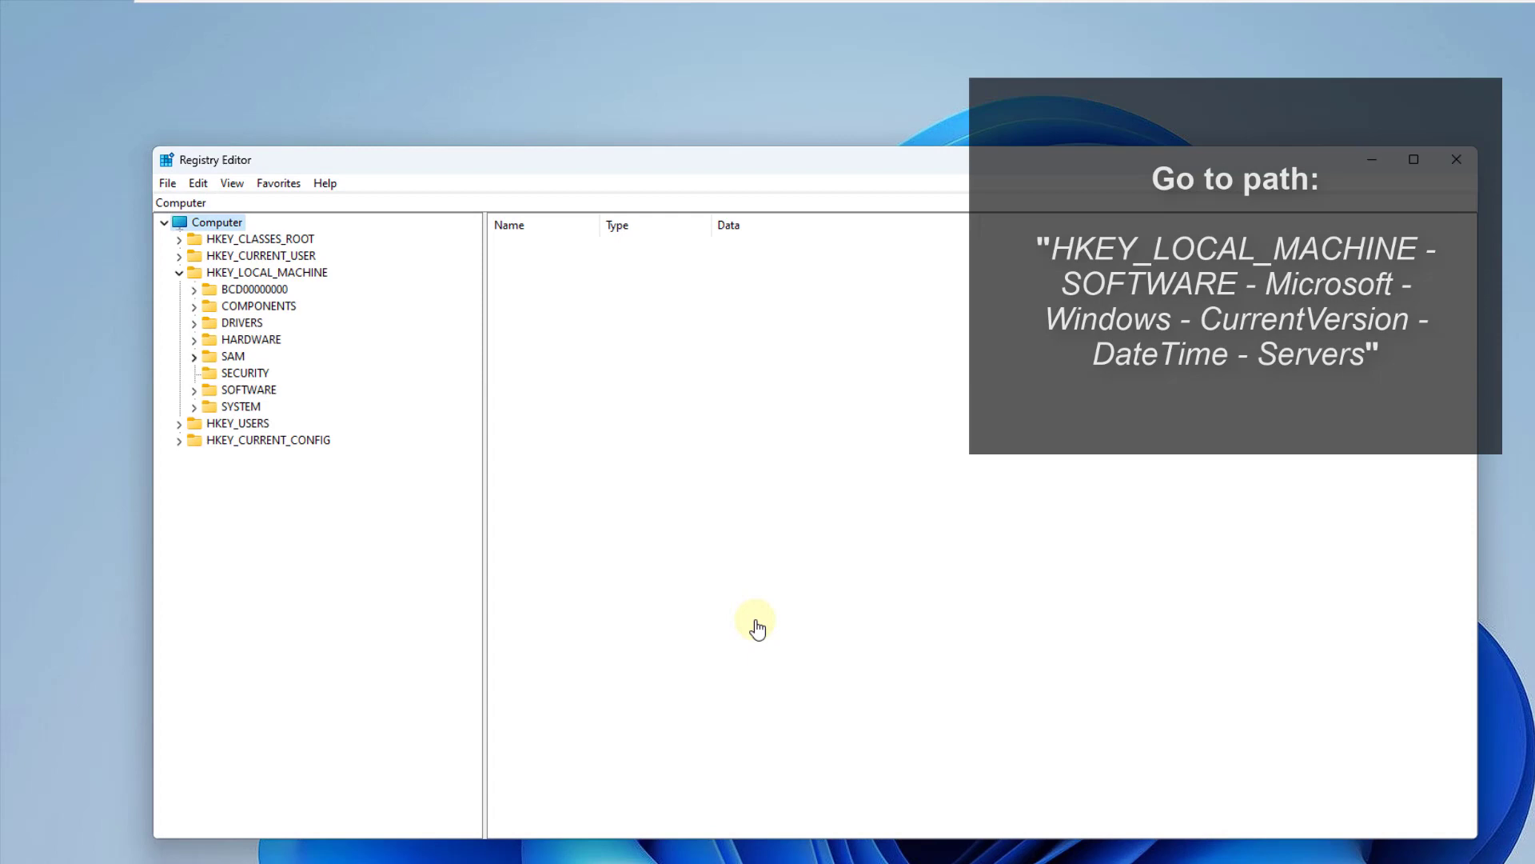
{"action": "left_click", "coordinate": [194, 391]}
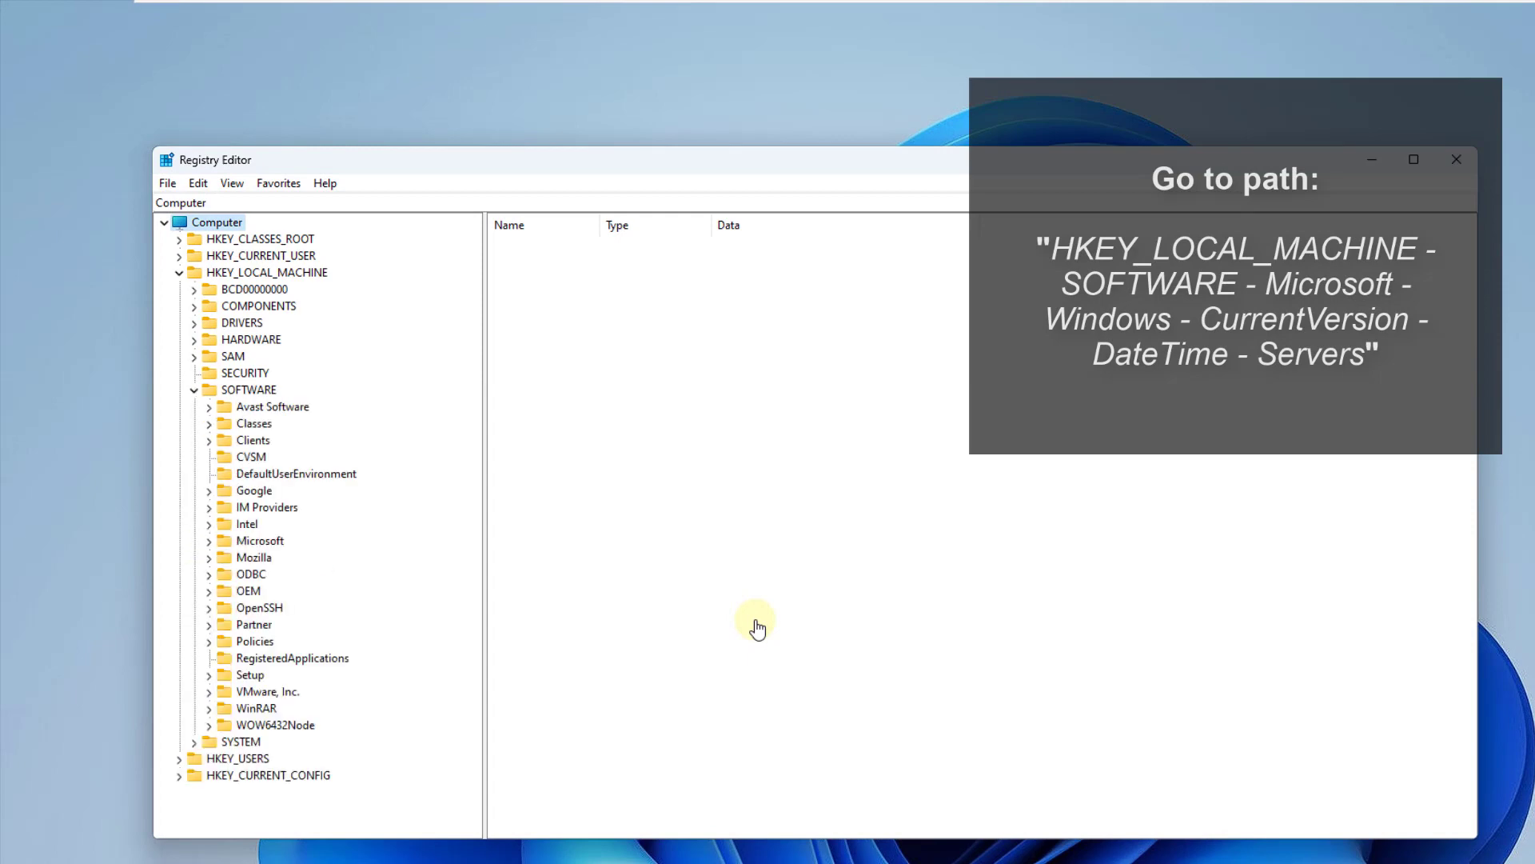
{"action": "left_click", "coordinate": [209, 542]}
{"action": "scroll", "coordinate": [210, 542], "scroll_direction": "down", "scroll_amount": 20}
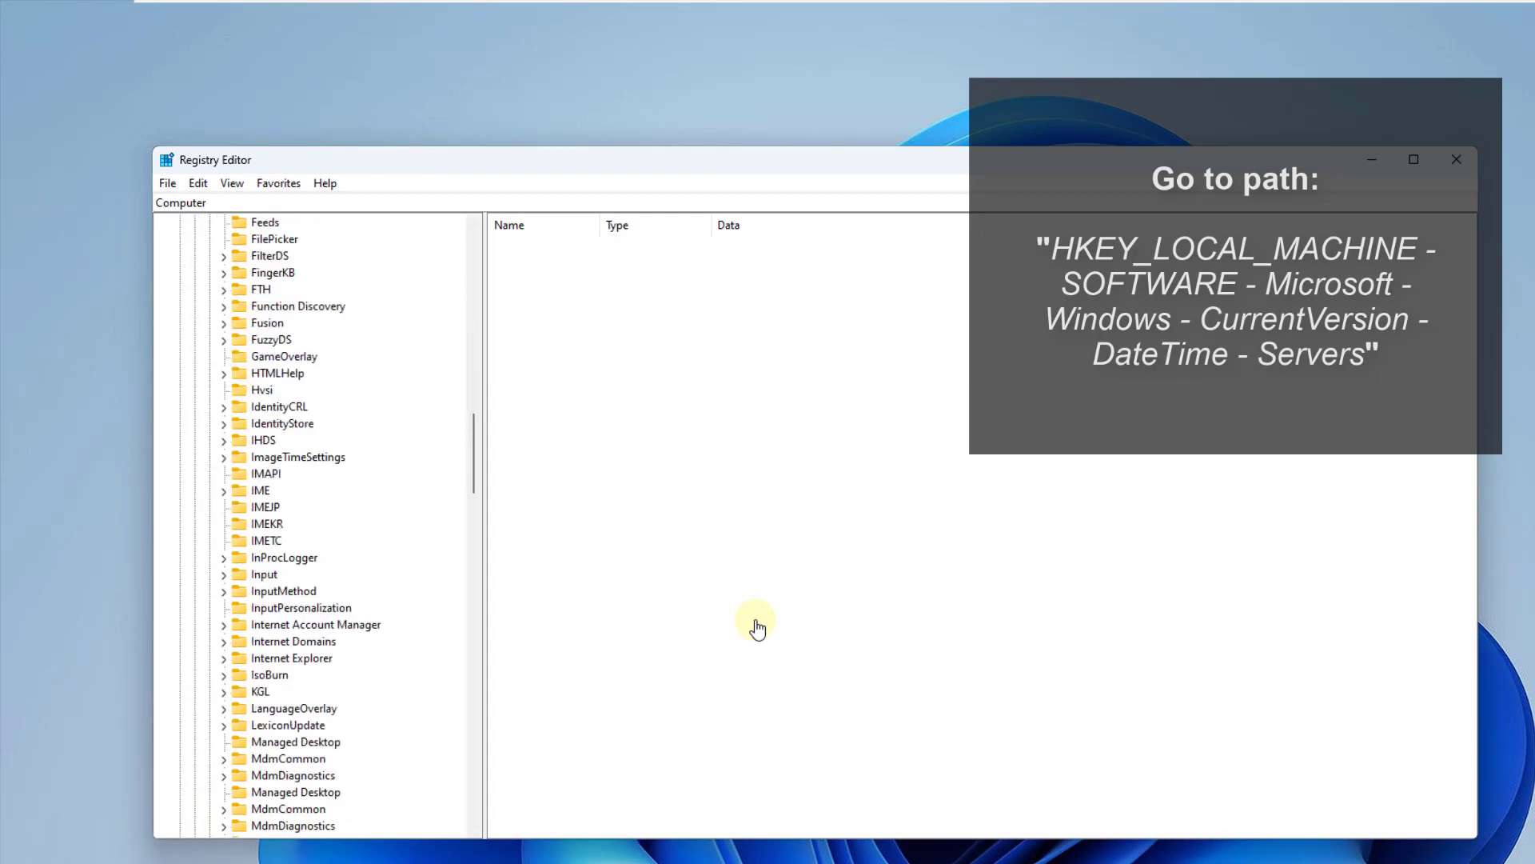
{"action": "scroll", "coordinate": [209, 542], "scroll_direction": "down", "scroll_amount": 20}
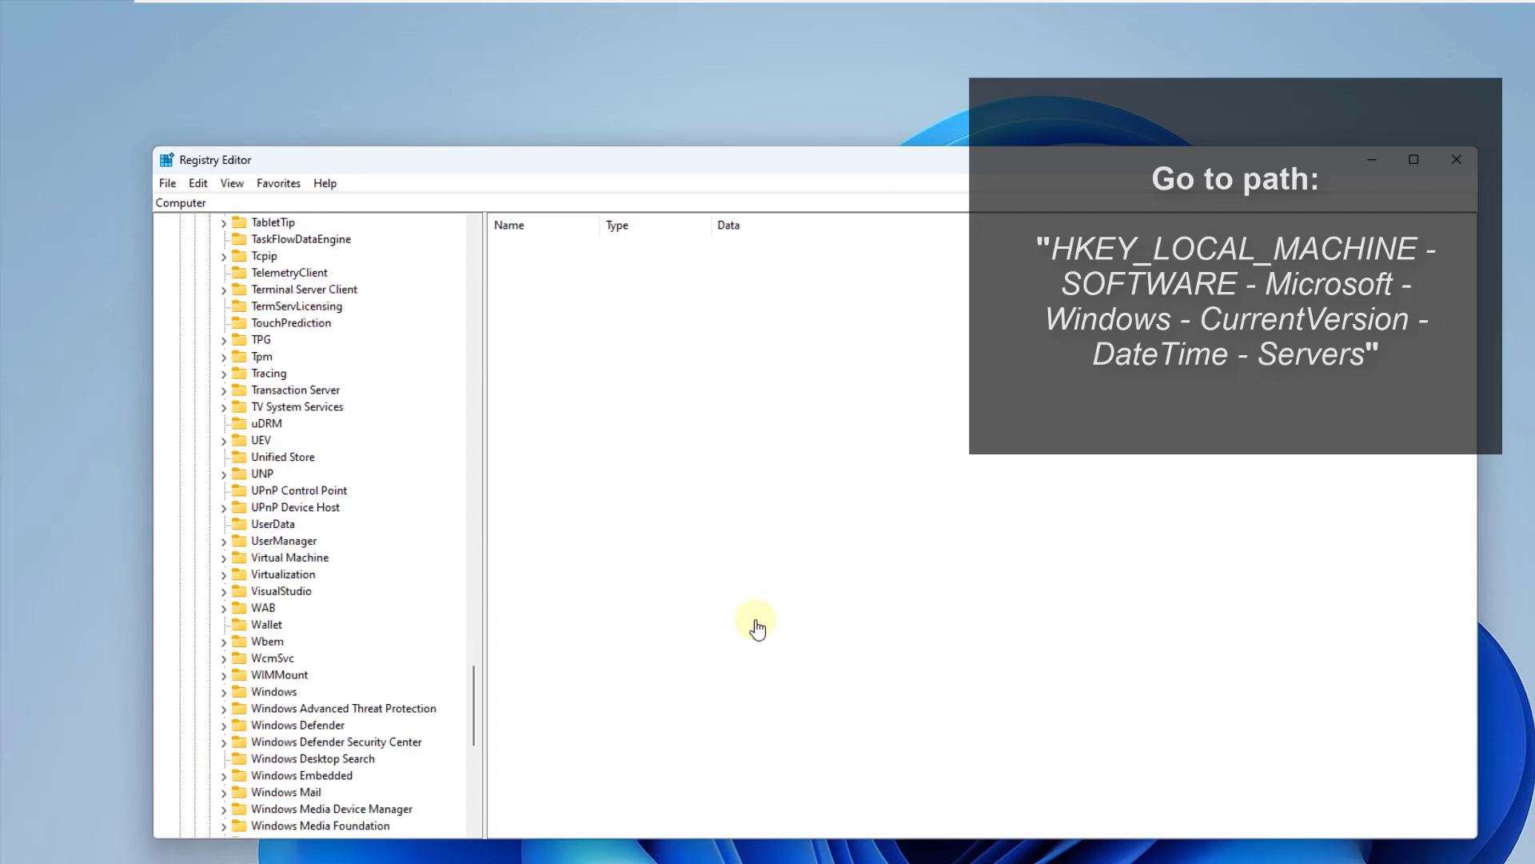
{"action": "left_click", "coordinate": [223, 491]}
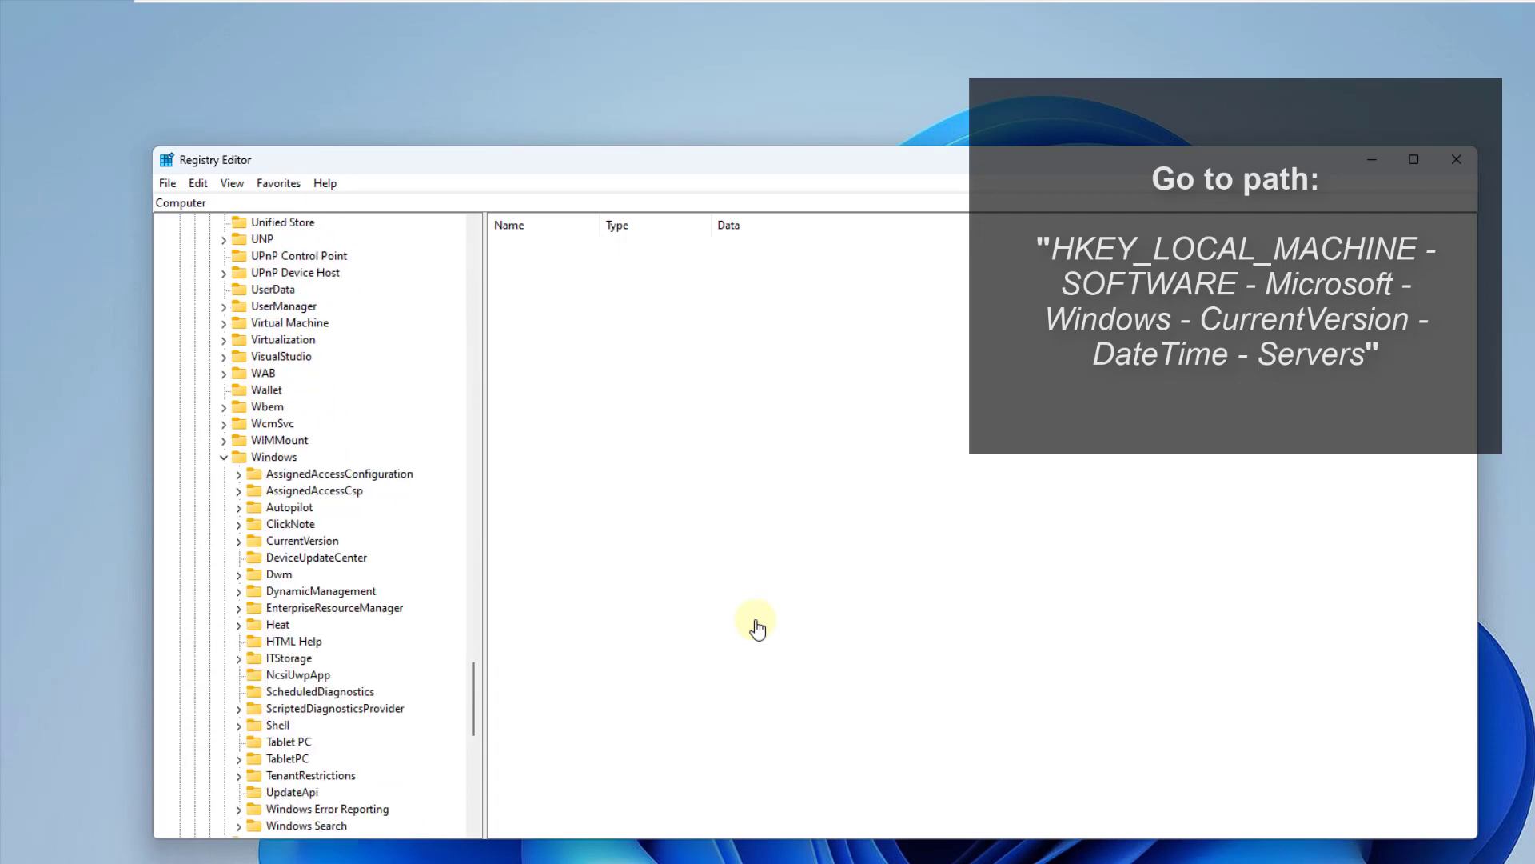
{"action": "scroll", "coordinate": [238, 525], "scroll_direction": "down", "scroll_amount": 2}
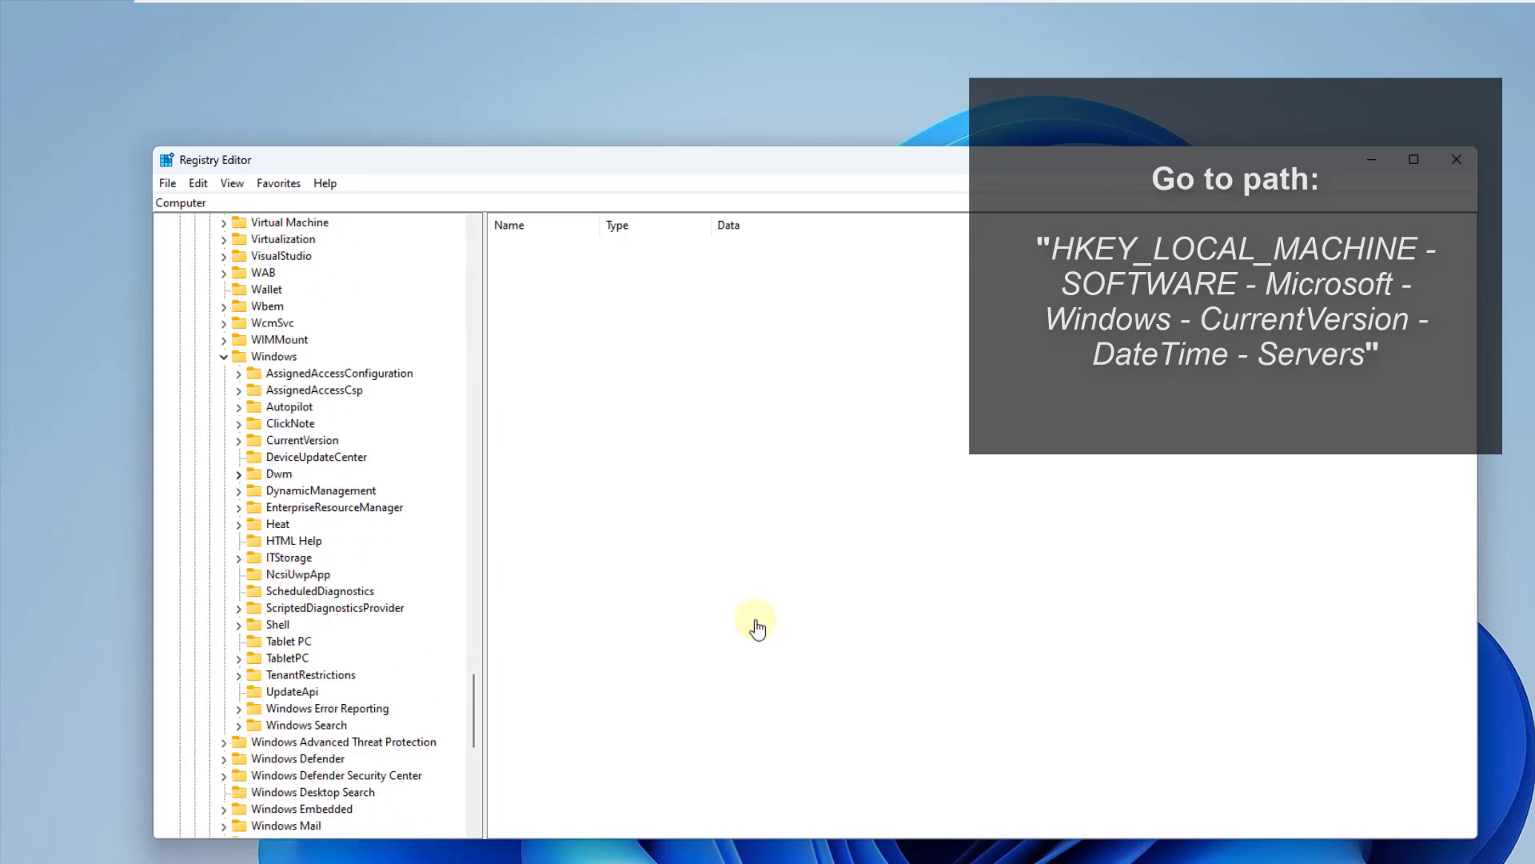
{"action": "left_click", "coordinate": [239, 442]}
{"action": "scroll", "coordinate": [238, 441], "scroll_direction": "down", "scroll_amount": 7}
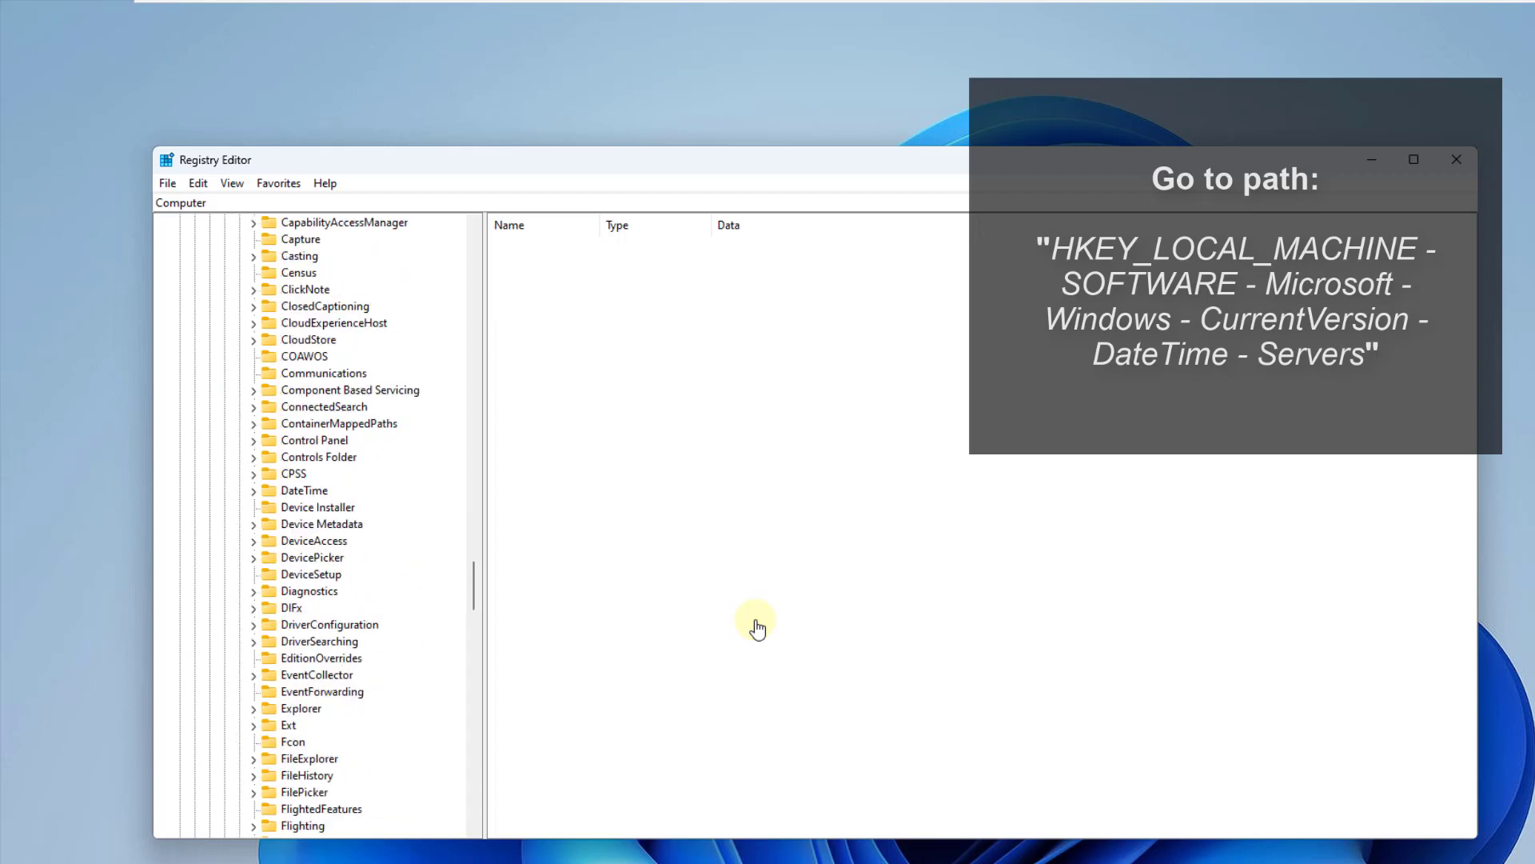
{"action": "scroll", "coordinate": [238, 442], "scroll_direction": "down", "scroll_amount": 2}
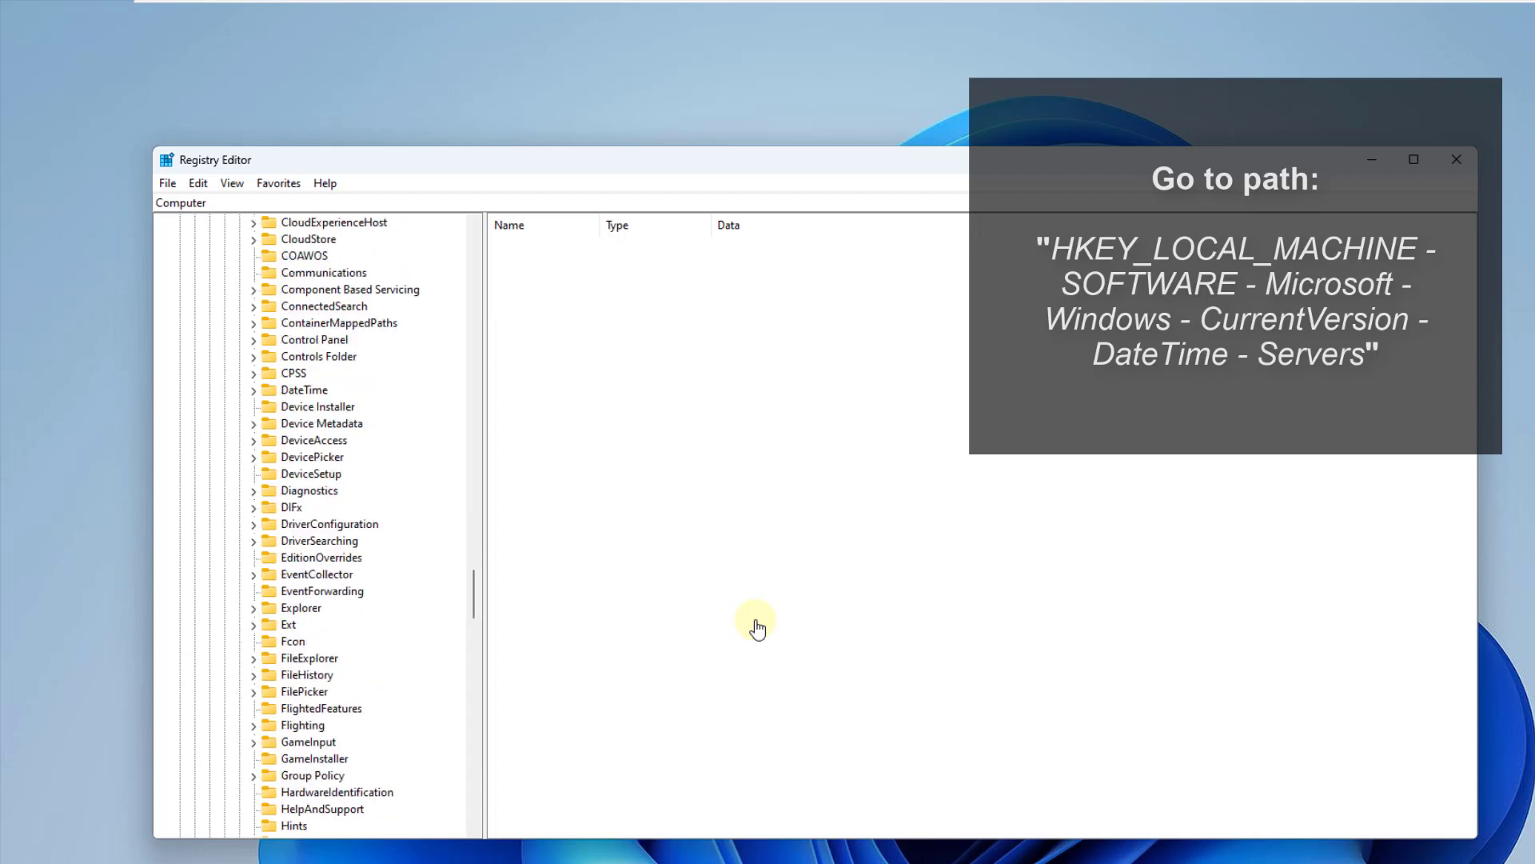
{"action": "left_click", "coordinate": [302, 390]}
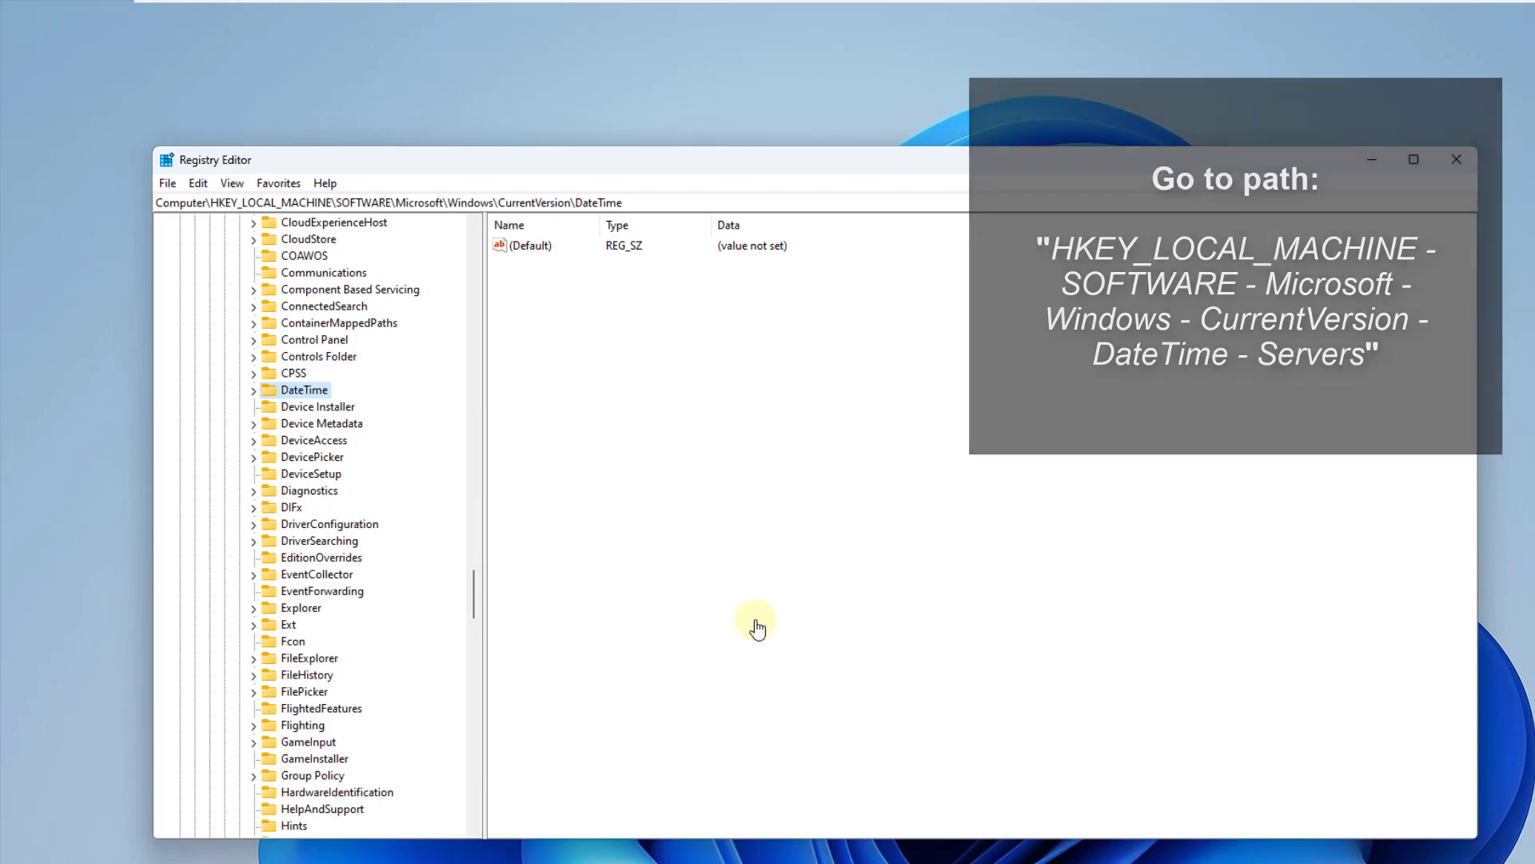
{"action": "left_click", "coordinate": [254, 390]}
{"action": "left_click", "coordinate": [312, 407]}
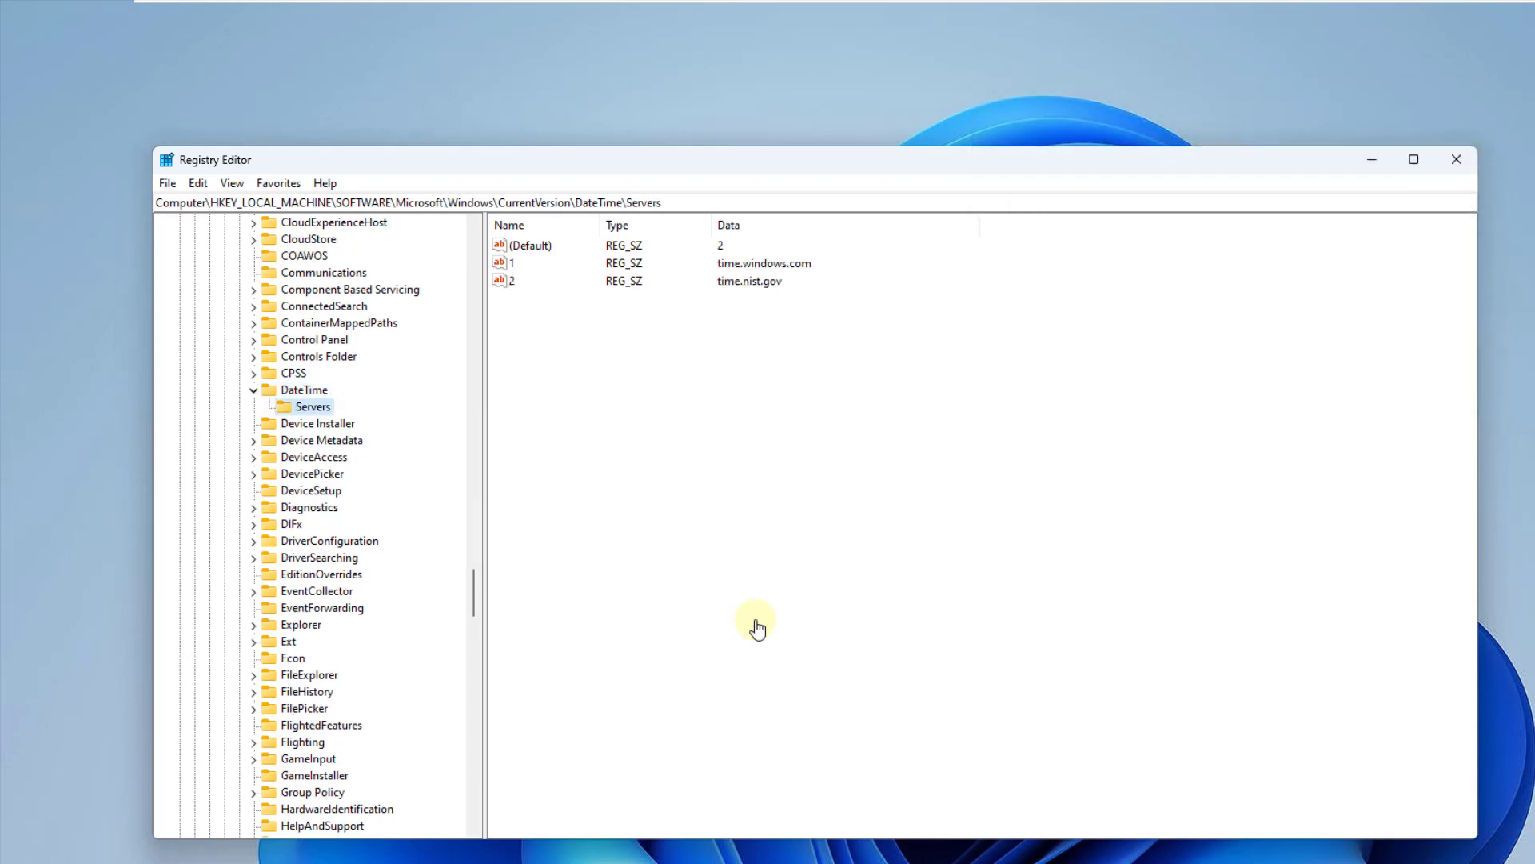
Step: Create a new string value named 3 in the Servers key
{"action": "right_click", "coordinate": [570, 323]}
{"action": "mouse_move", "coordinate": [615, 335]}
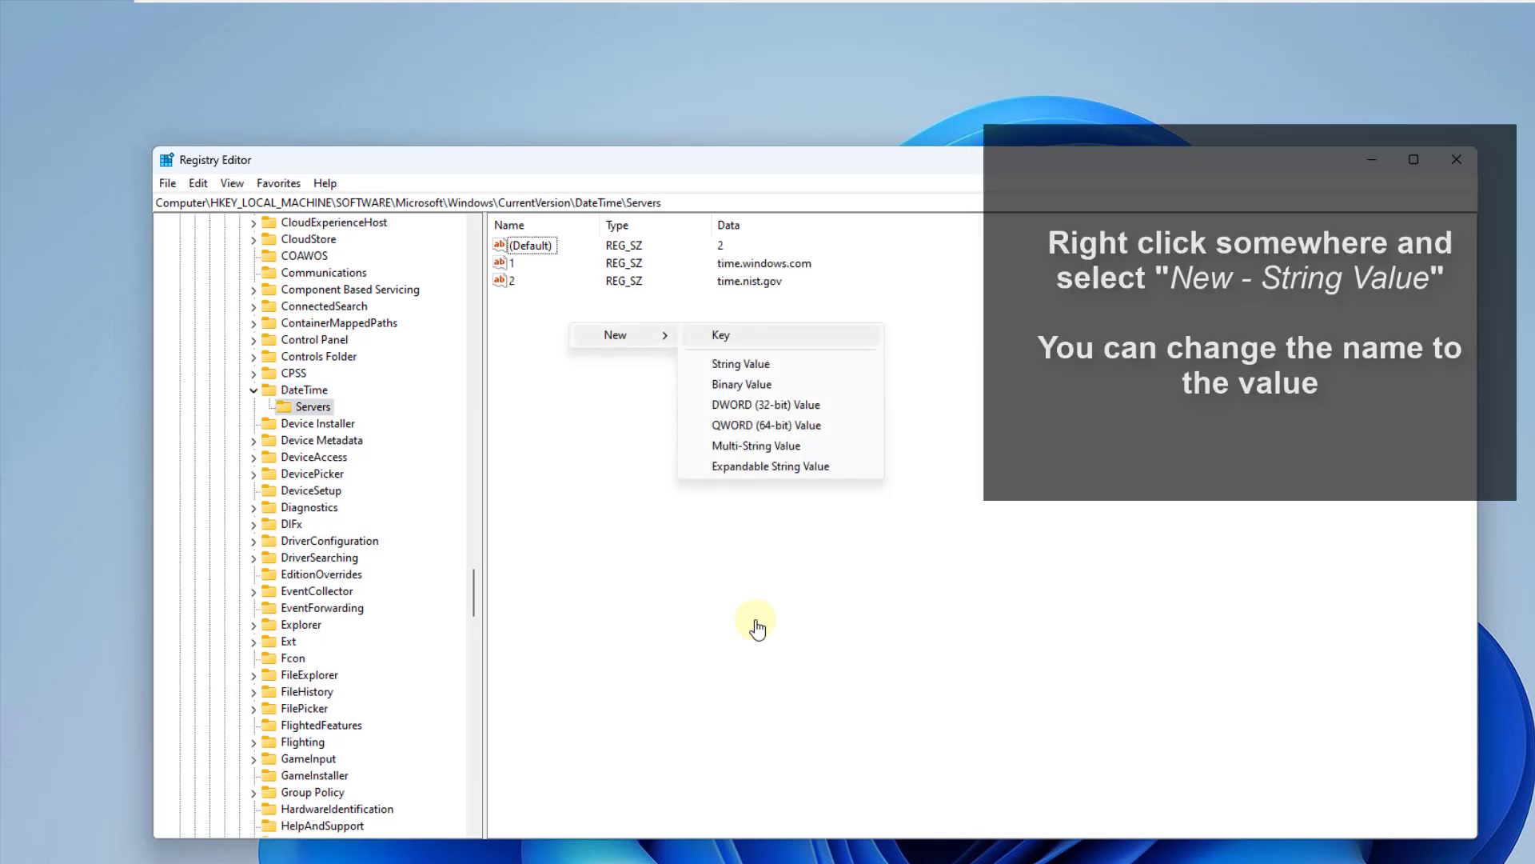
{"action": "key", "text": "Down"}
{"action": "key", "text": "Return"}
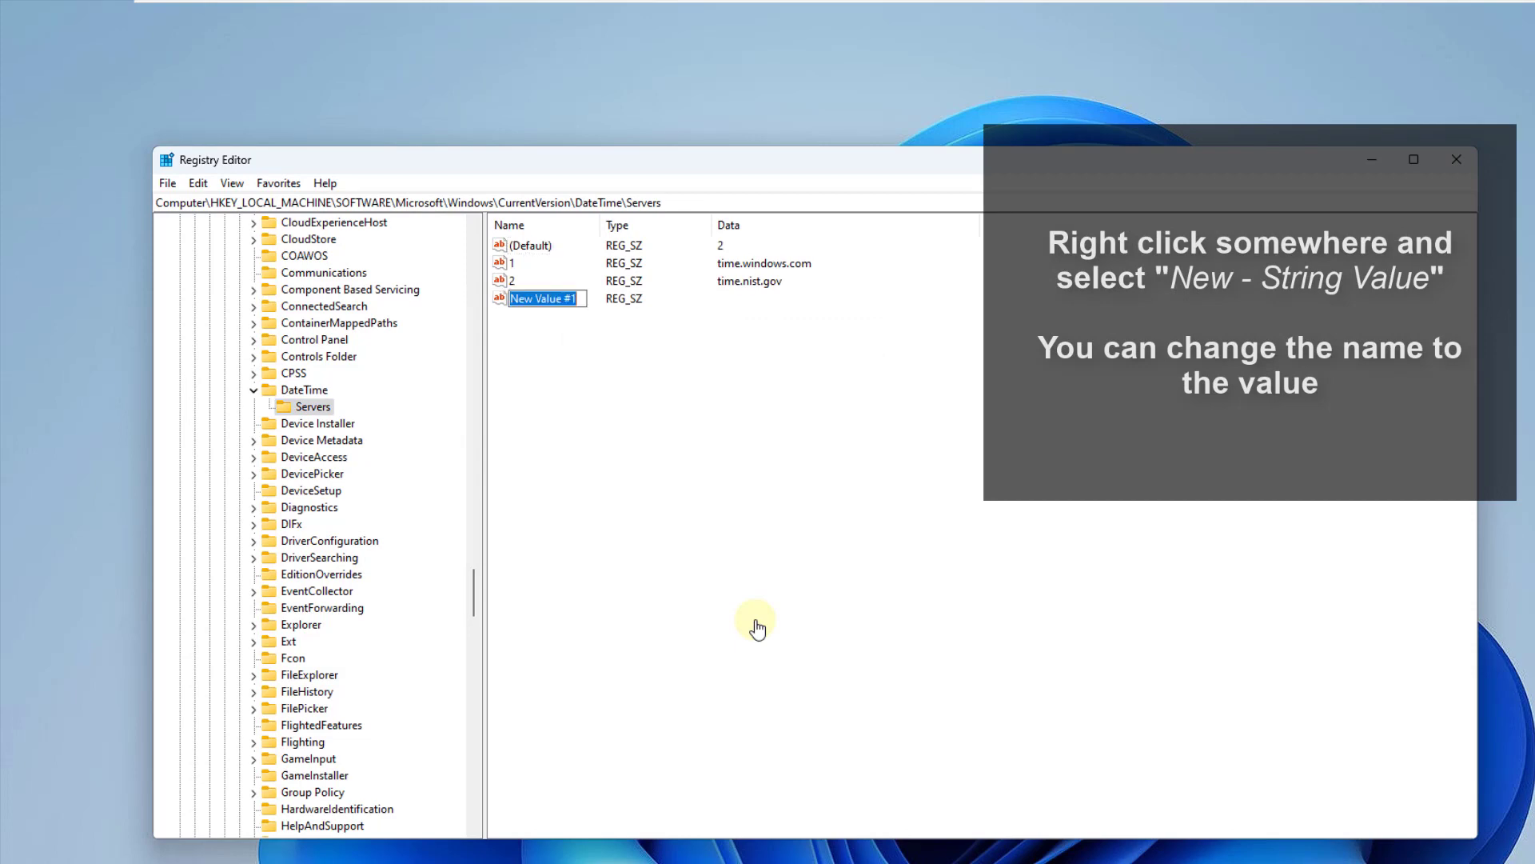
{"action": "type", "text": "3"}
{"action": "key", "text": "Return"}
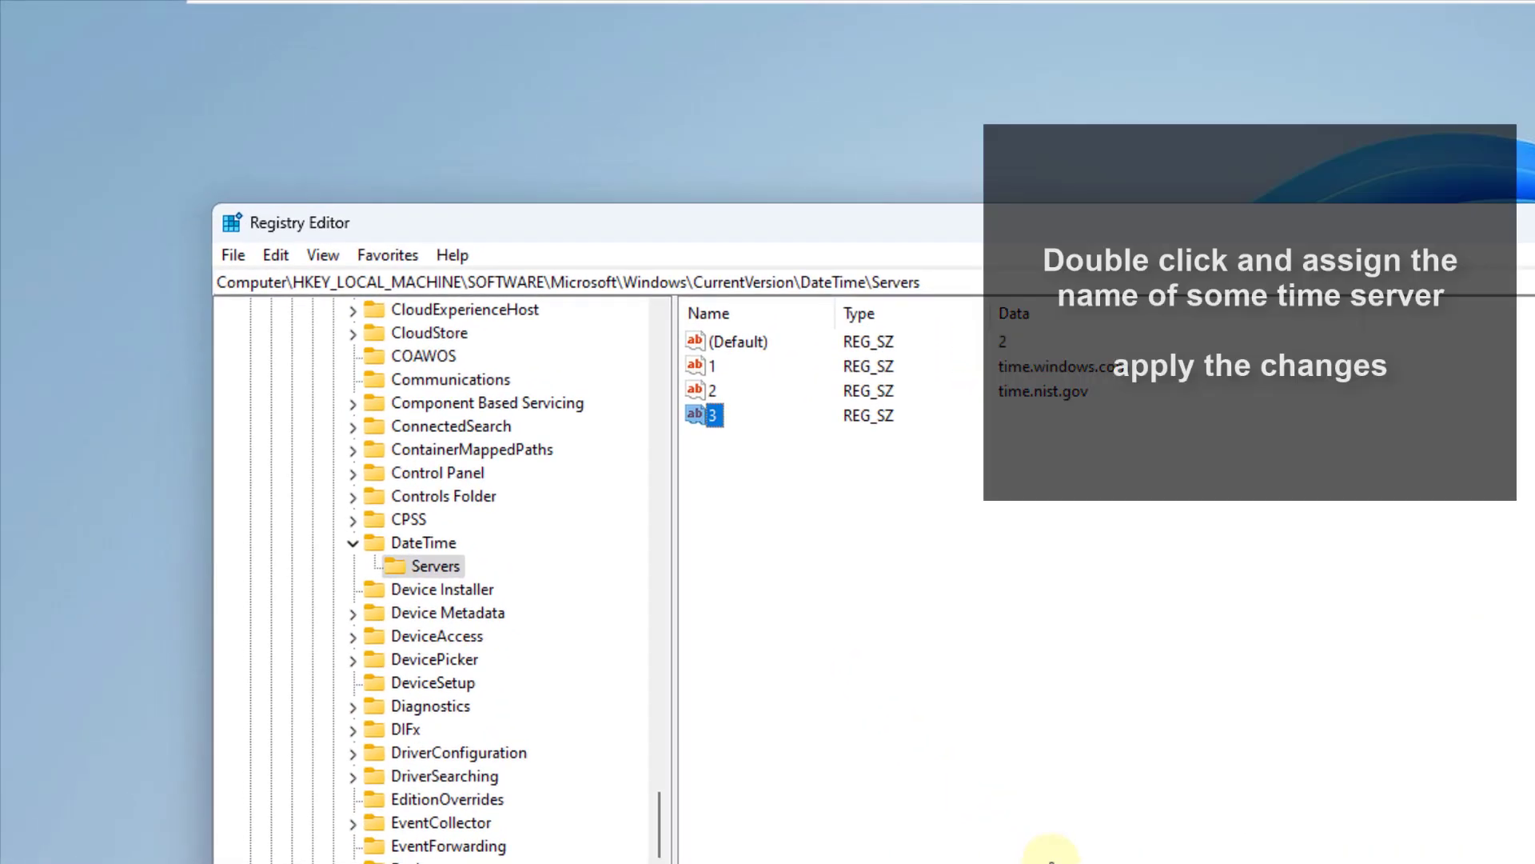
Step: Set the data of string value 3 to time.google.com and put the Registry Editor window away
{"action": "key", "text": "Return"}
{"action": "type", "text": "time.googl"}
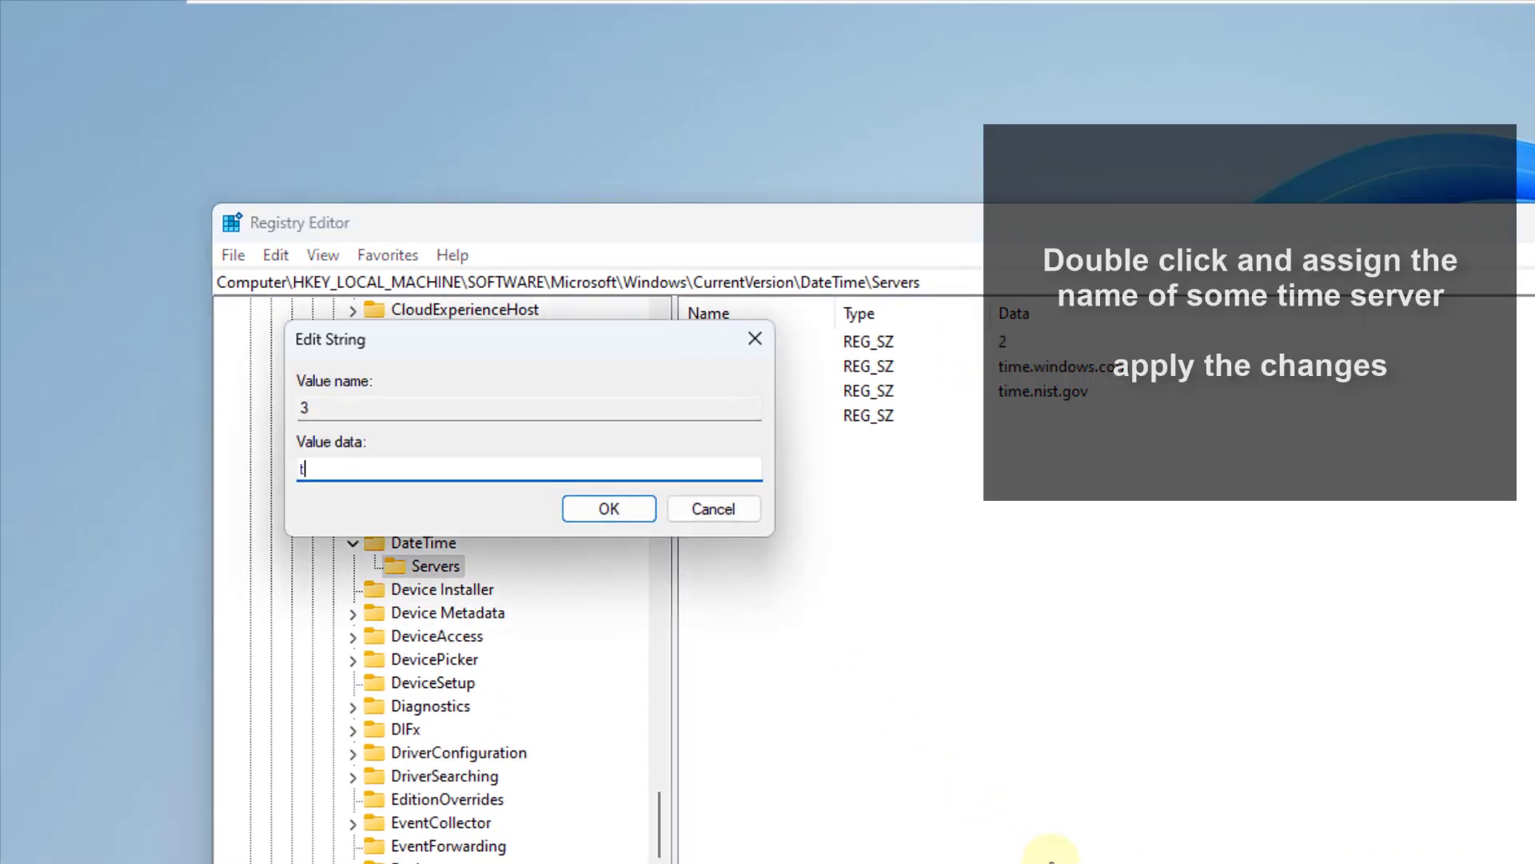
{"action": "type", "text": "e.com"}
{"action": "key", "text": "Return"}
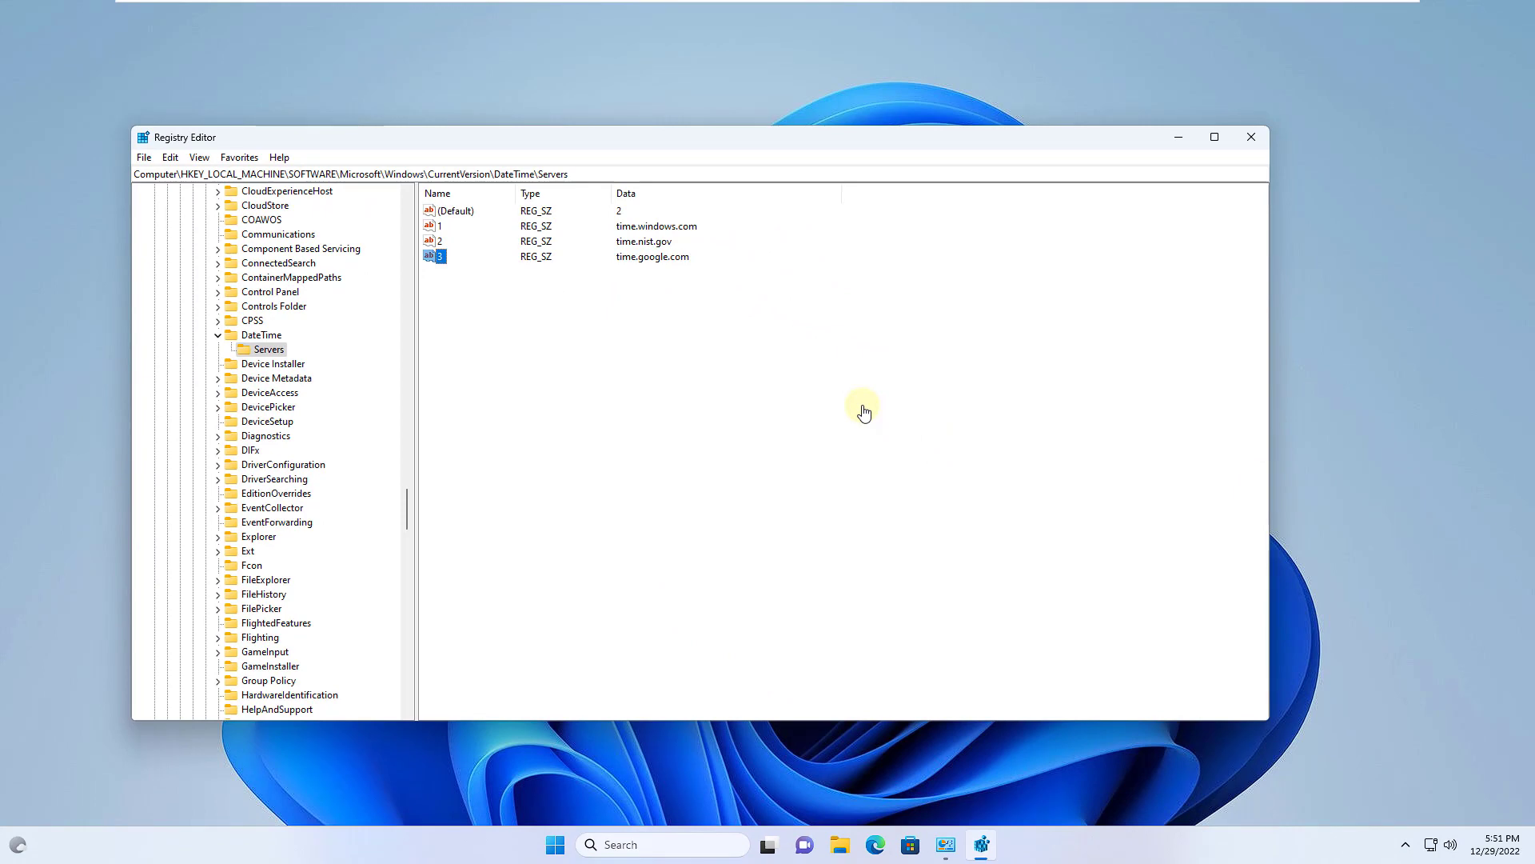
{"action": "key", "text": "super+Down"}
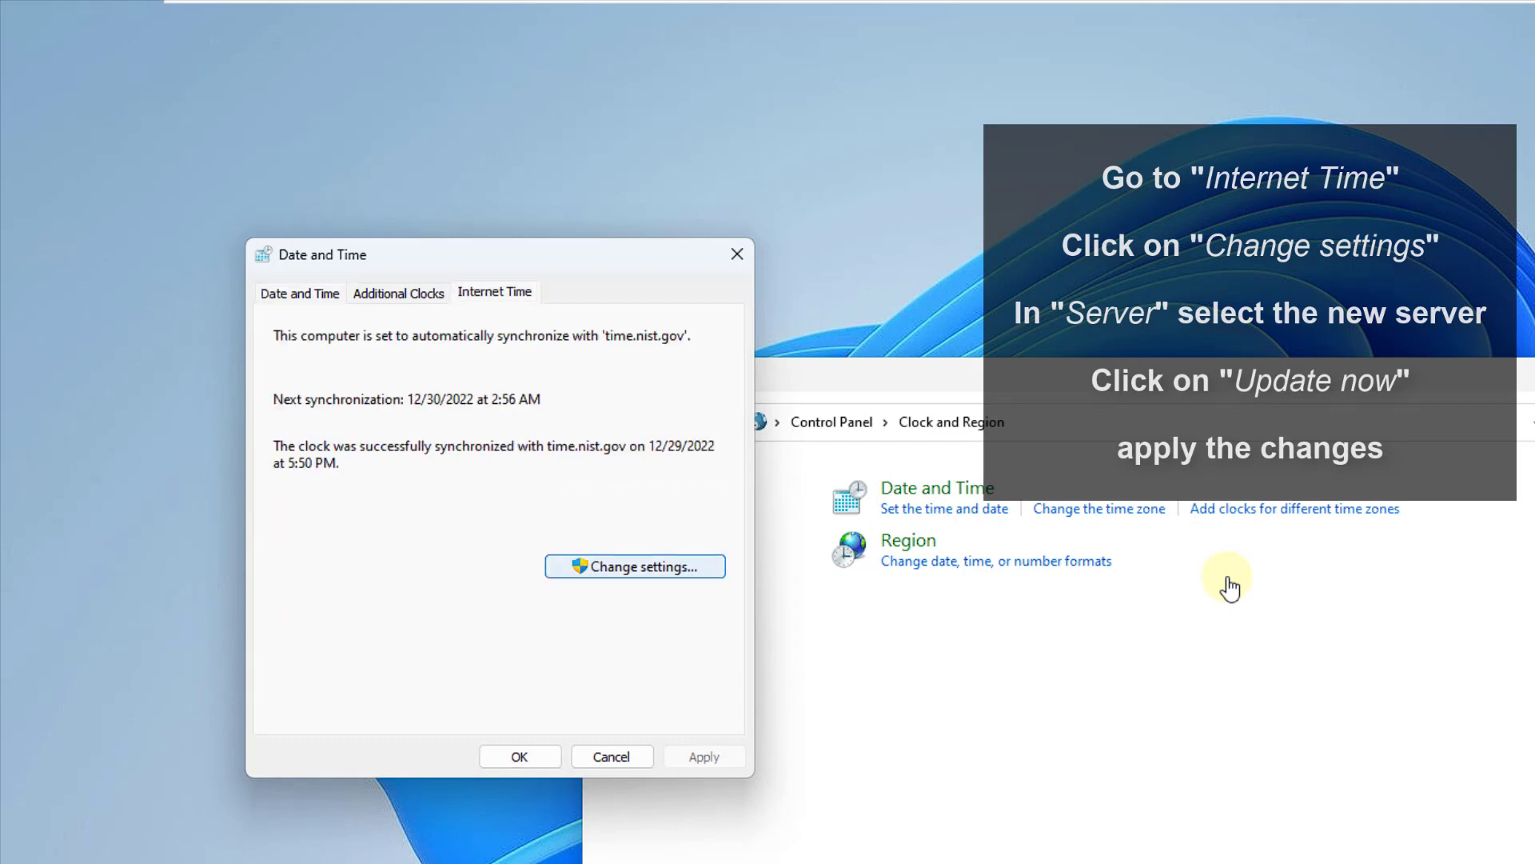
Step: Set the Internet time server to time.google.com in the Internet Time settings and update the clock from it
{"action": "left_click", "coordinate": [636, 566]}
{"action": "left_click", "coordinate": [573, 389]}
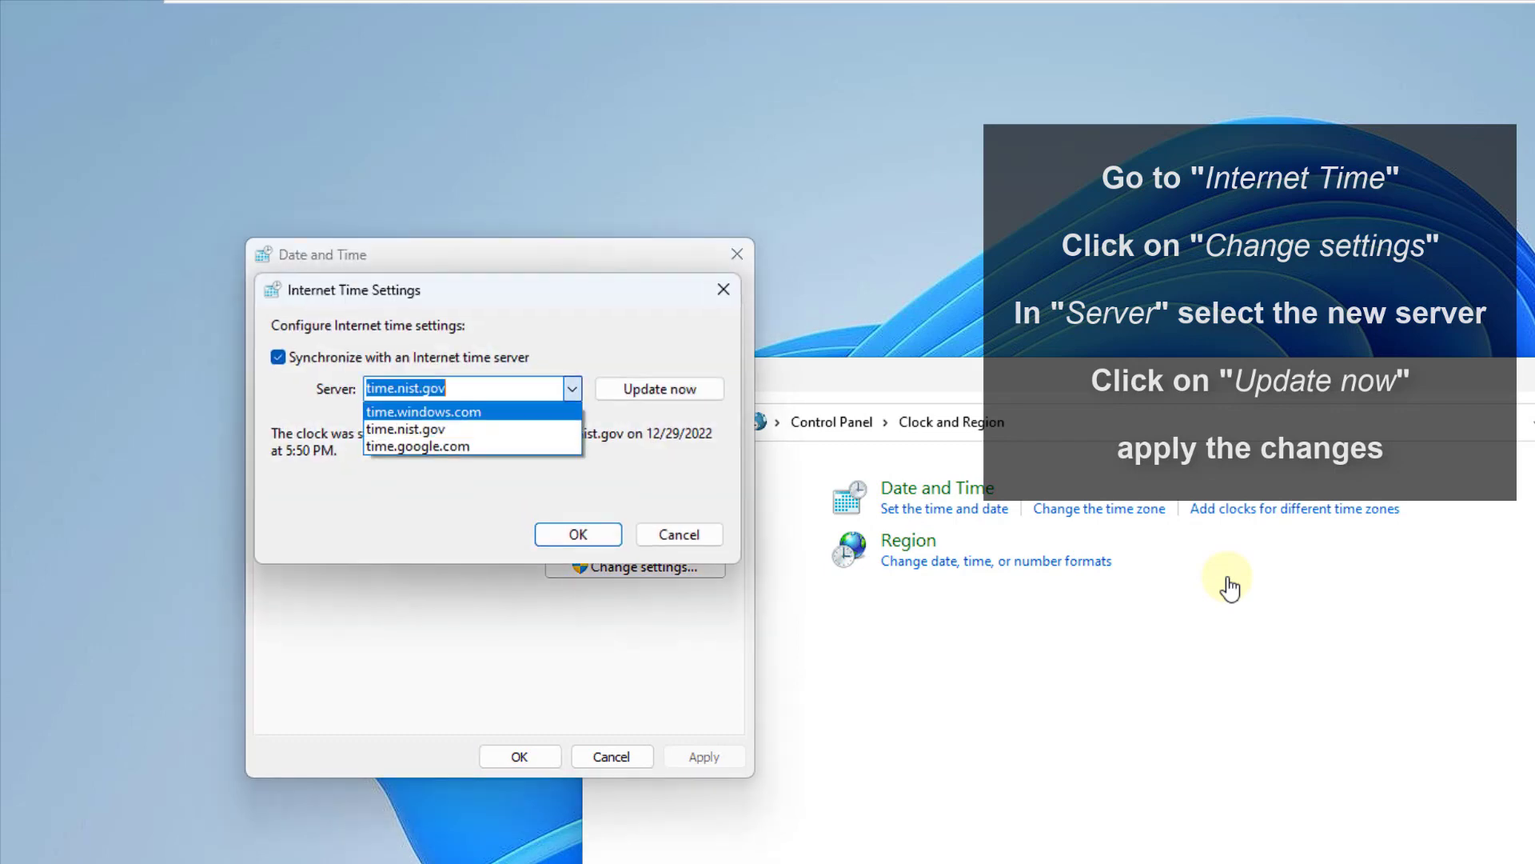
{"action": "key", "text": "Down"}
{"action": "key", "text": "Down"}
{"action": "key", "text": "Return"}
{"action": "key", "text": "Tab"}
{"action": "key", "text": "space"}
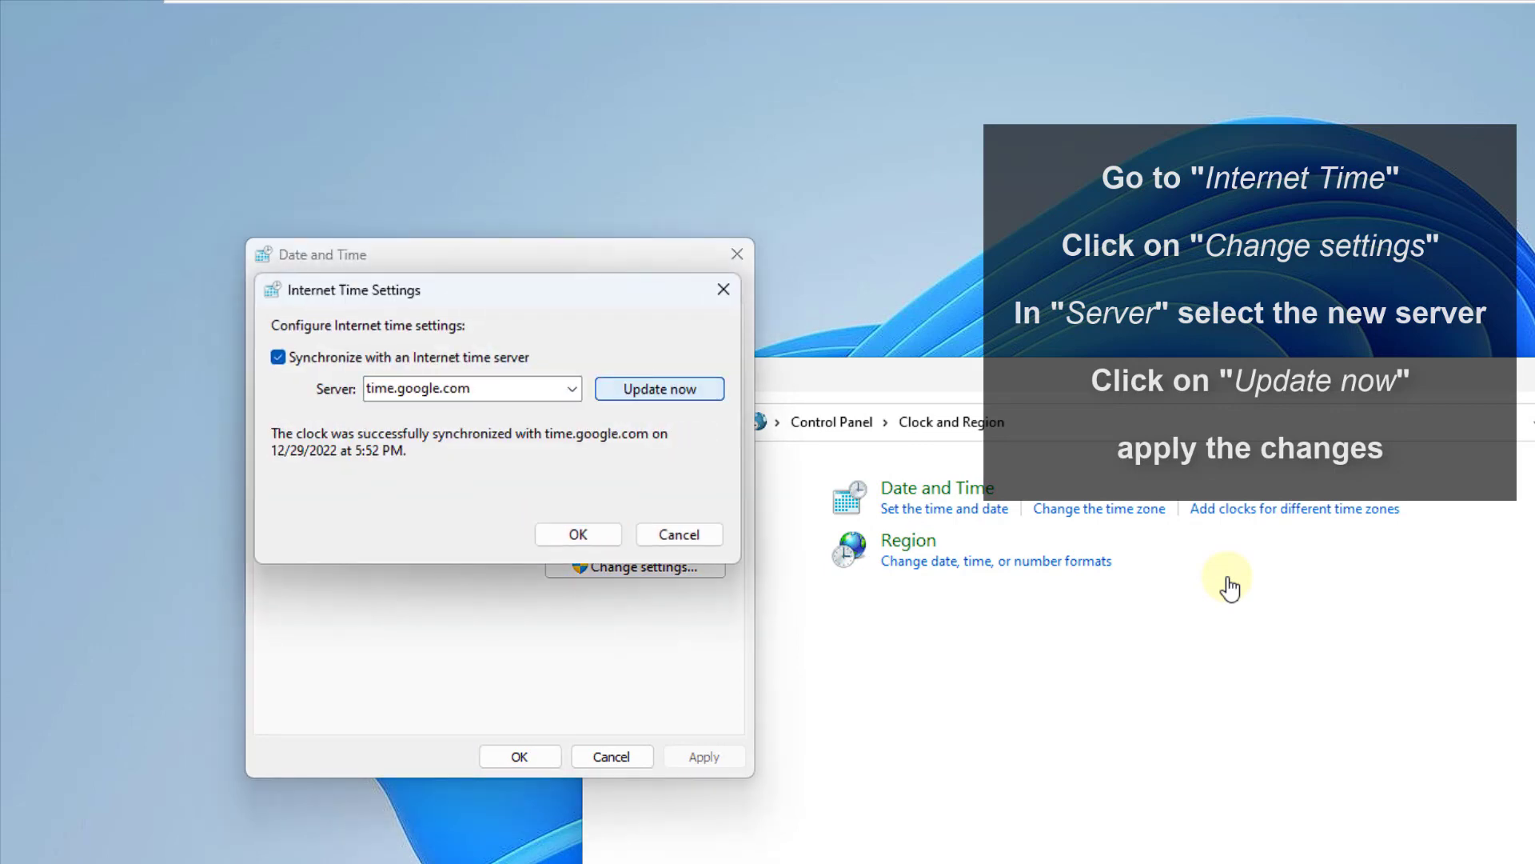
Step: Confirm the Internet Time and Date and Time settings, then close the Clock and Region window
{"action": "key", "text": "Tab"}
{"action": "key", "text": "Return"}
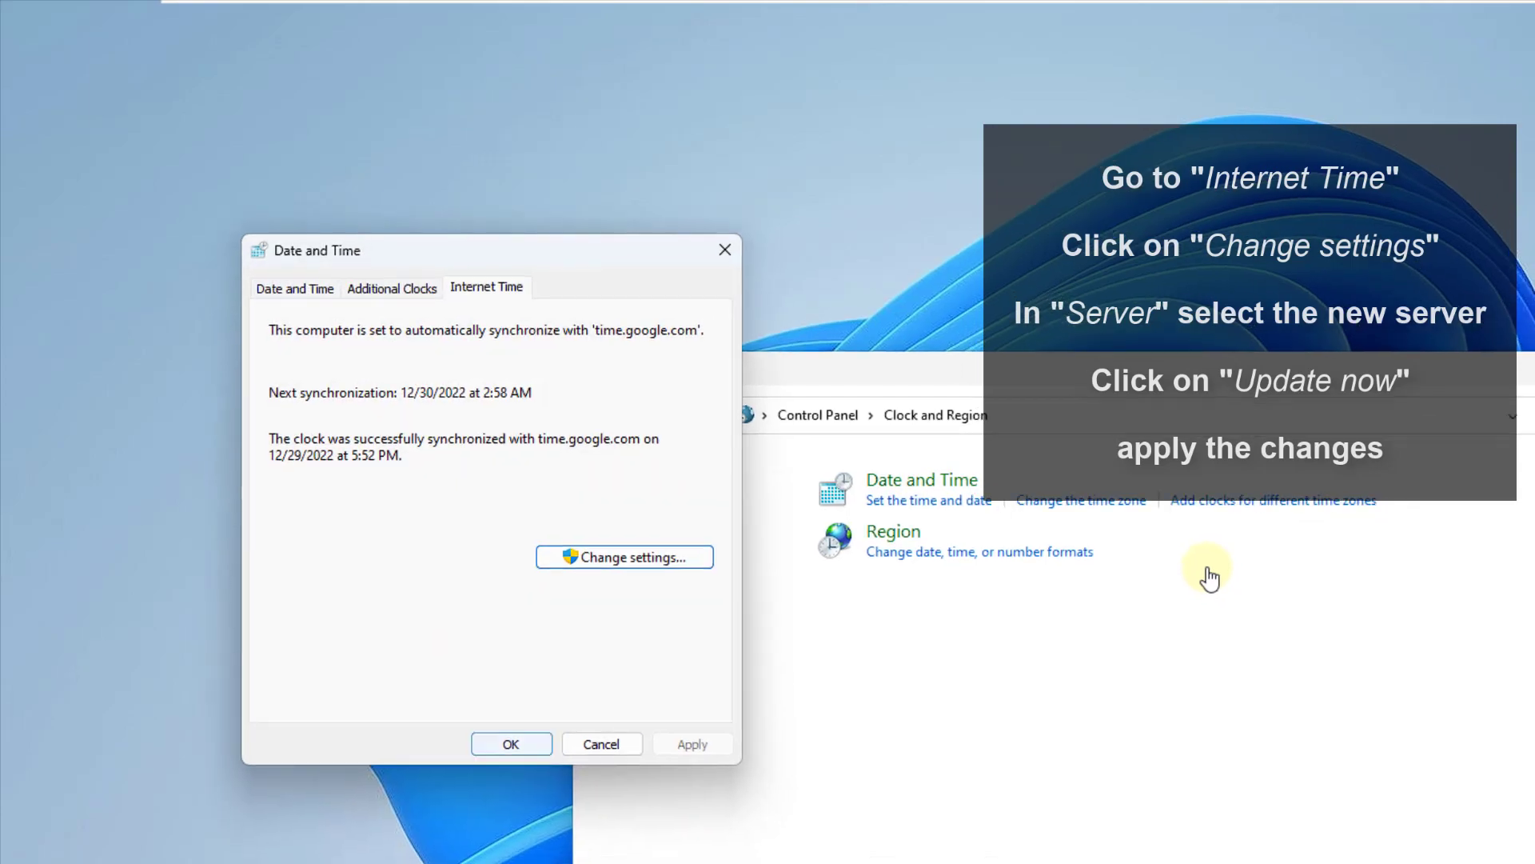
{"action": "key", "text": "Return"}
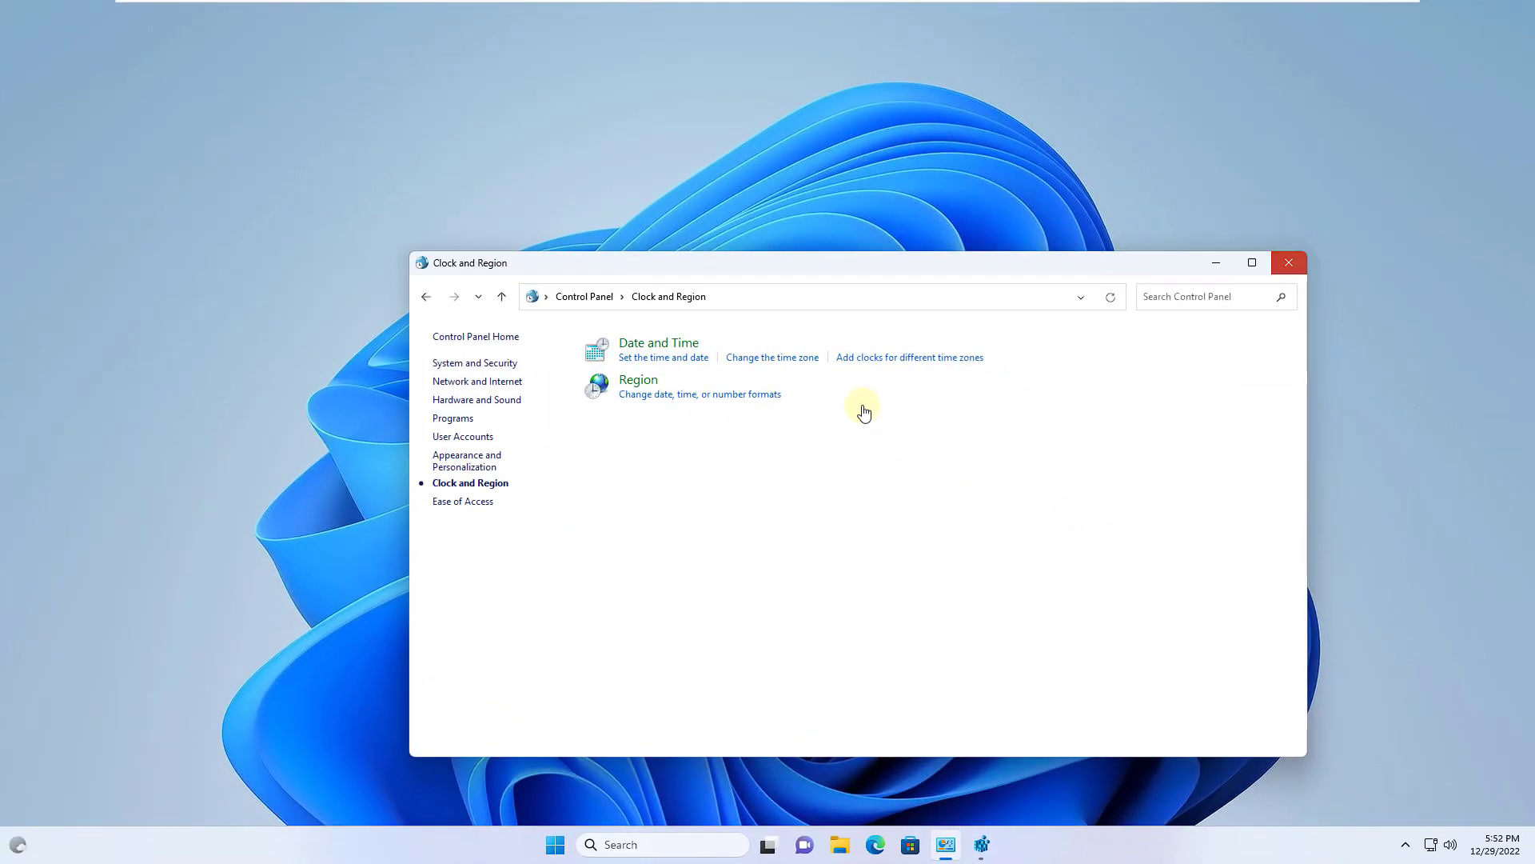
{"action": "key", "text": "alt+F4"}
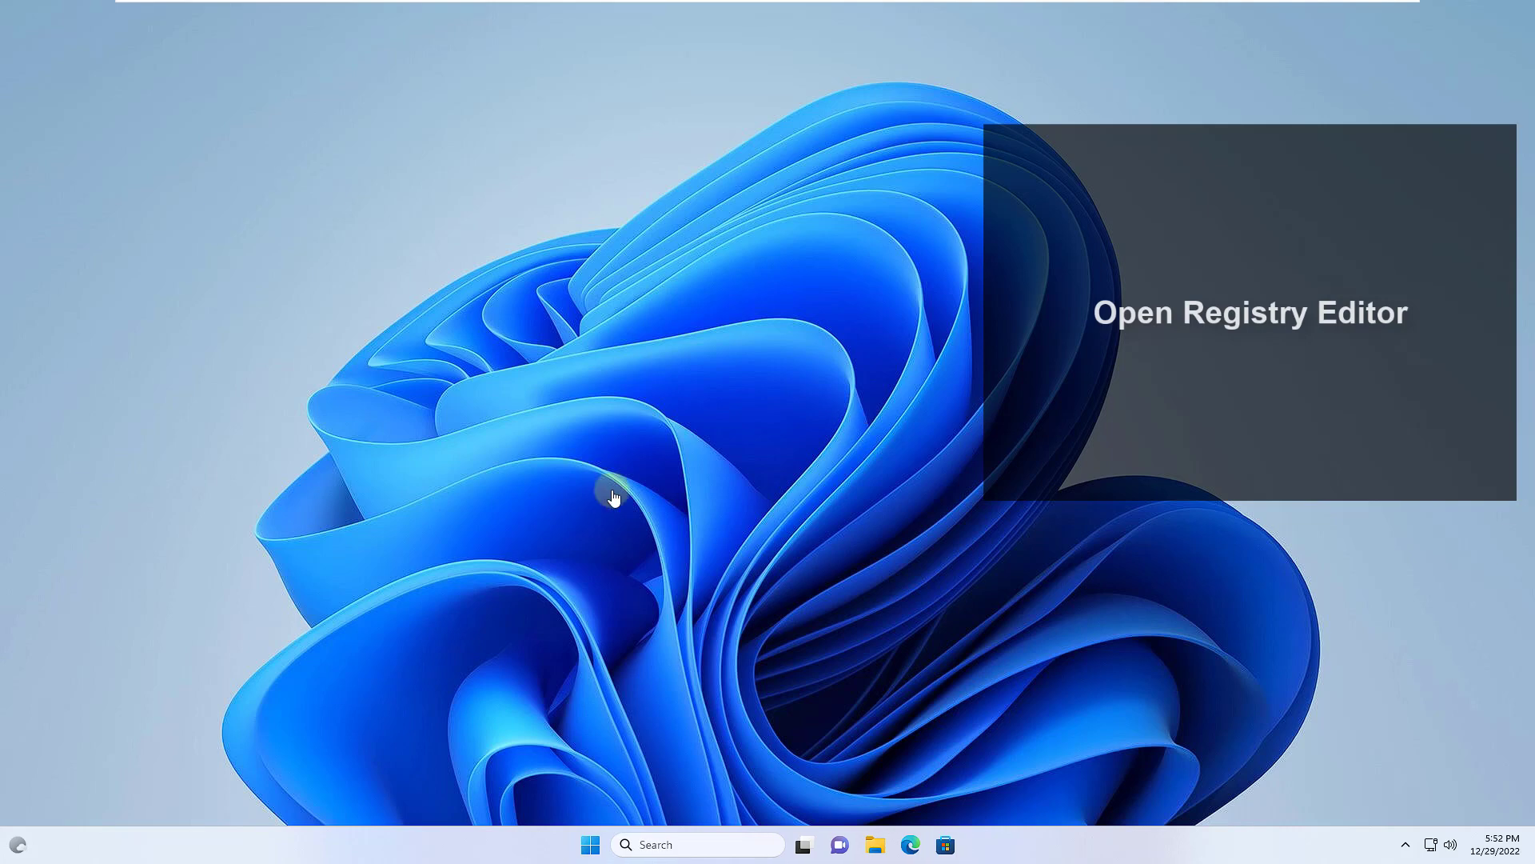
Step: Search for "regedit" and launch Registry Editor again with permission to make changes
{"action": "key", "text": "super"}
{"action": "type", "text": "reg"}
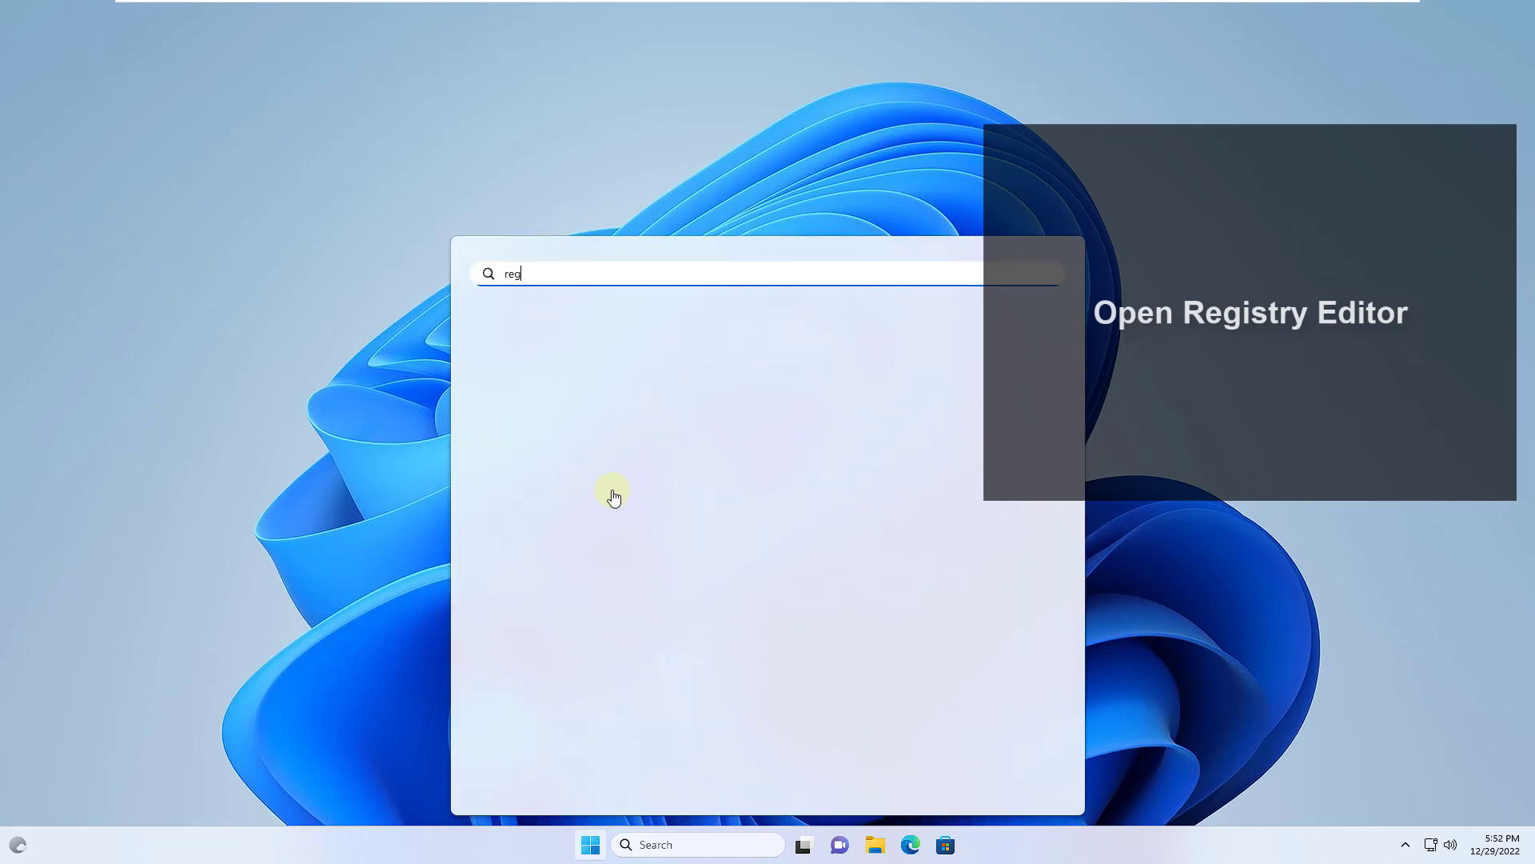
{"action": "type", "text": "edit"}
{"action": "key", "text": "Return"}
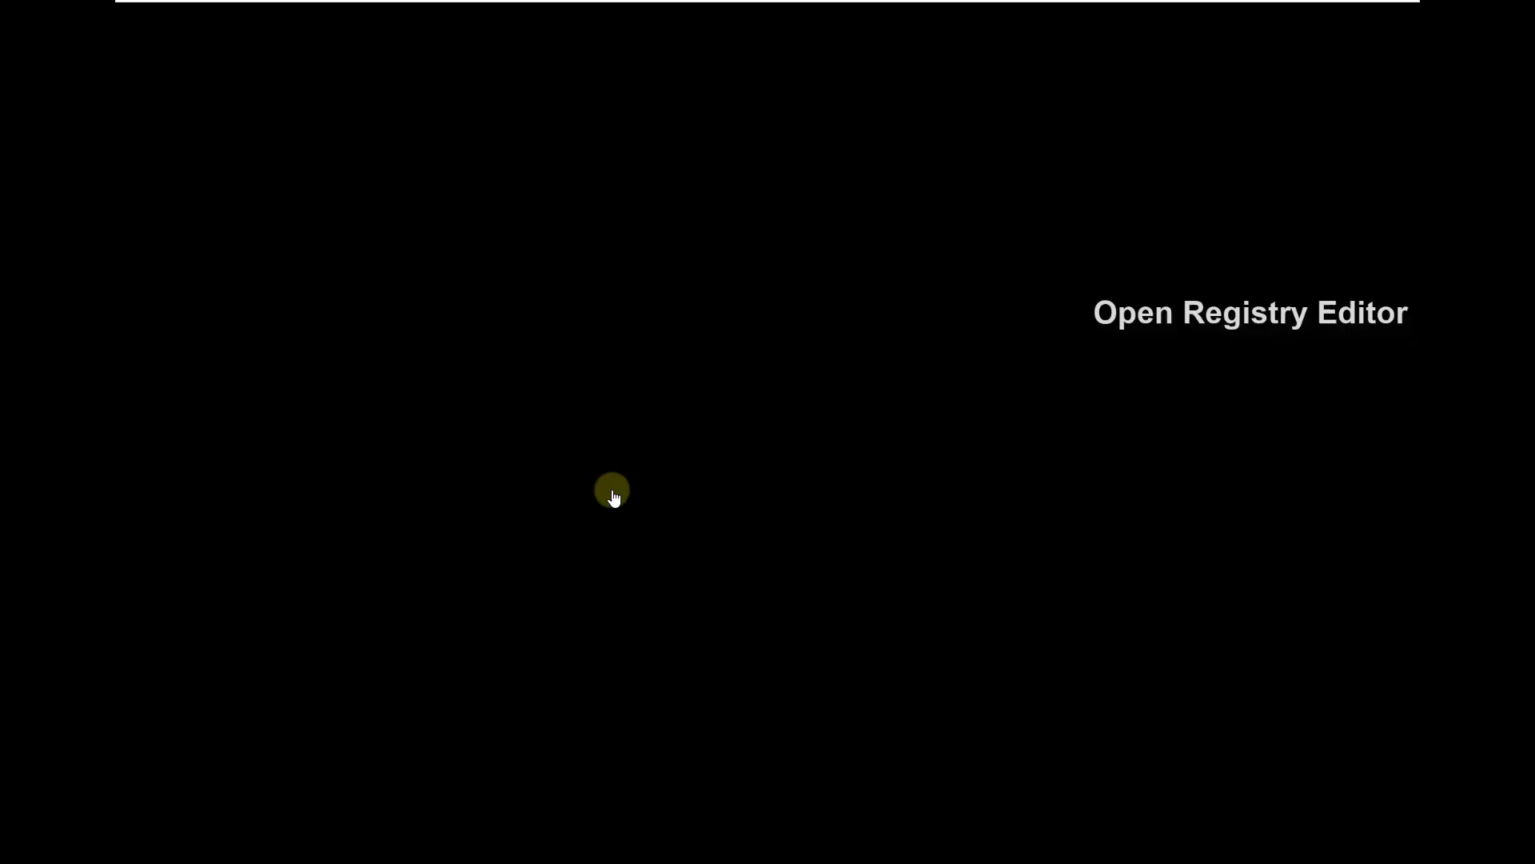
{"action": "left_click", "coordinate": [680, 549]}
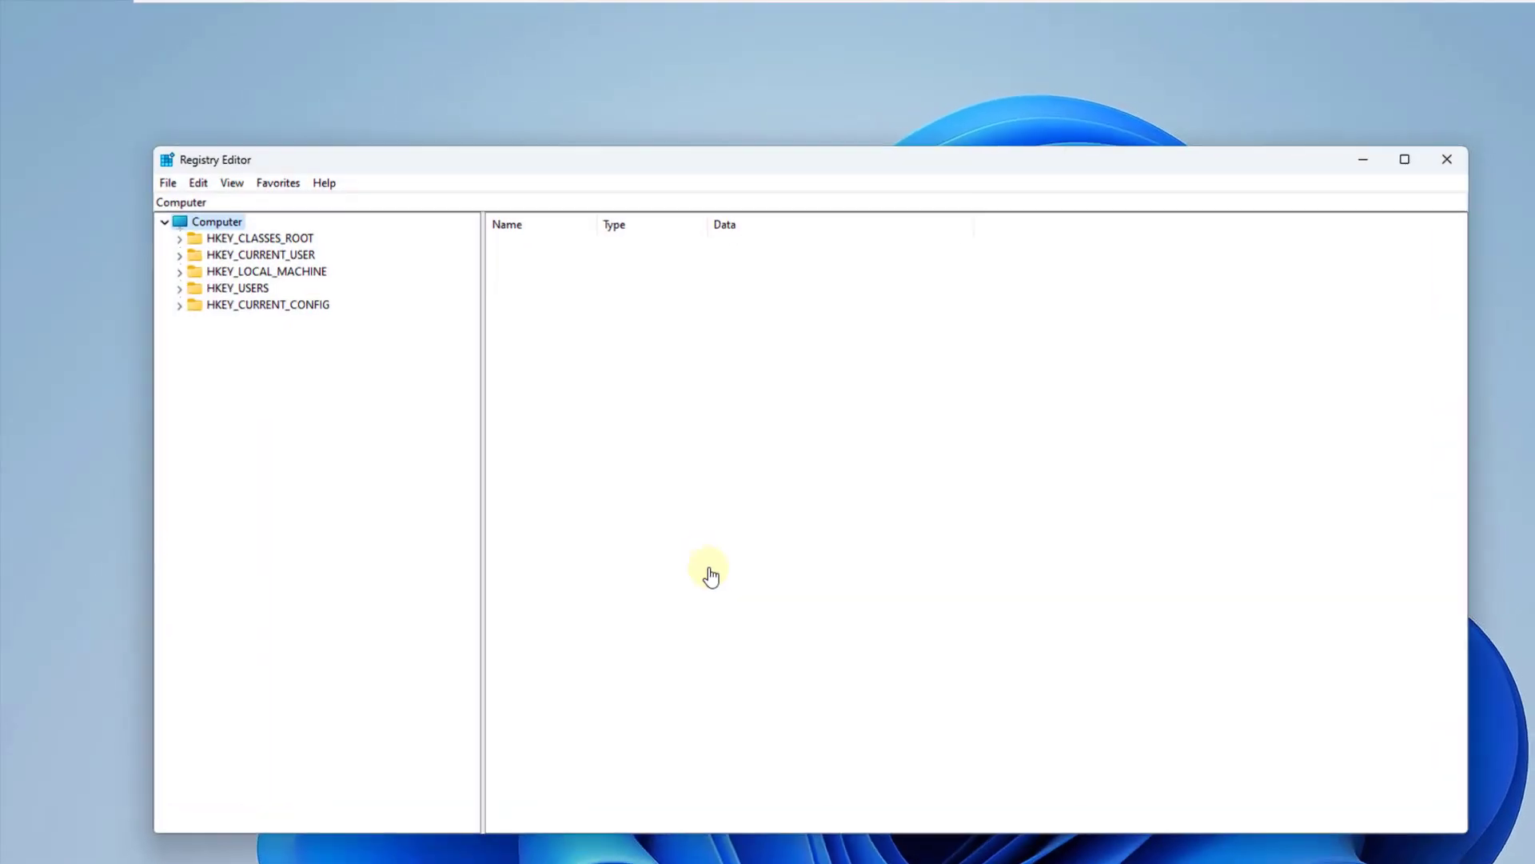
Step: Open the registry key HKEY_LOCAL_MACHINE\SYSTEM\CurrentControlSet\Services\W32Time\TimeProviders\NtpClient
{"action": "left_click", "coordinate": [178, 273]}
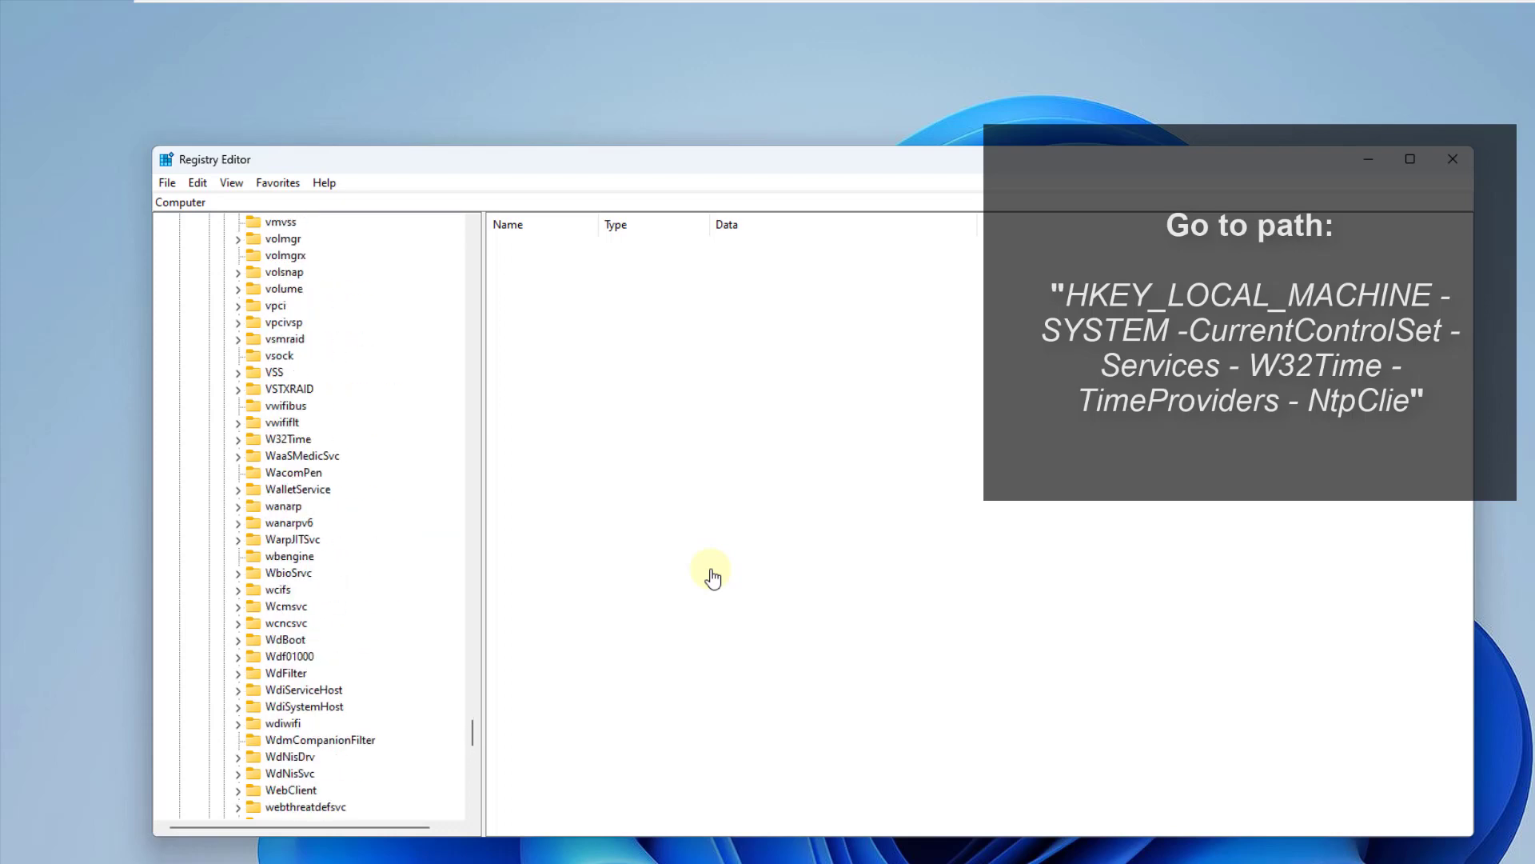
{"action": "key", "text": "Right"}
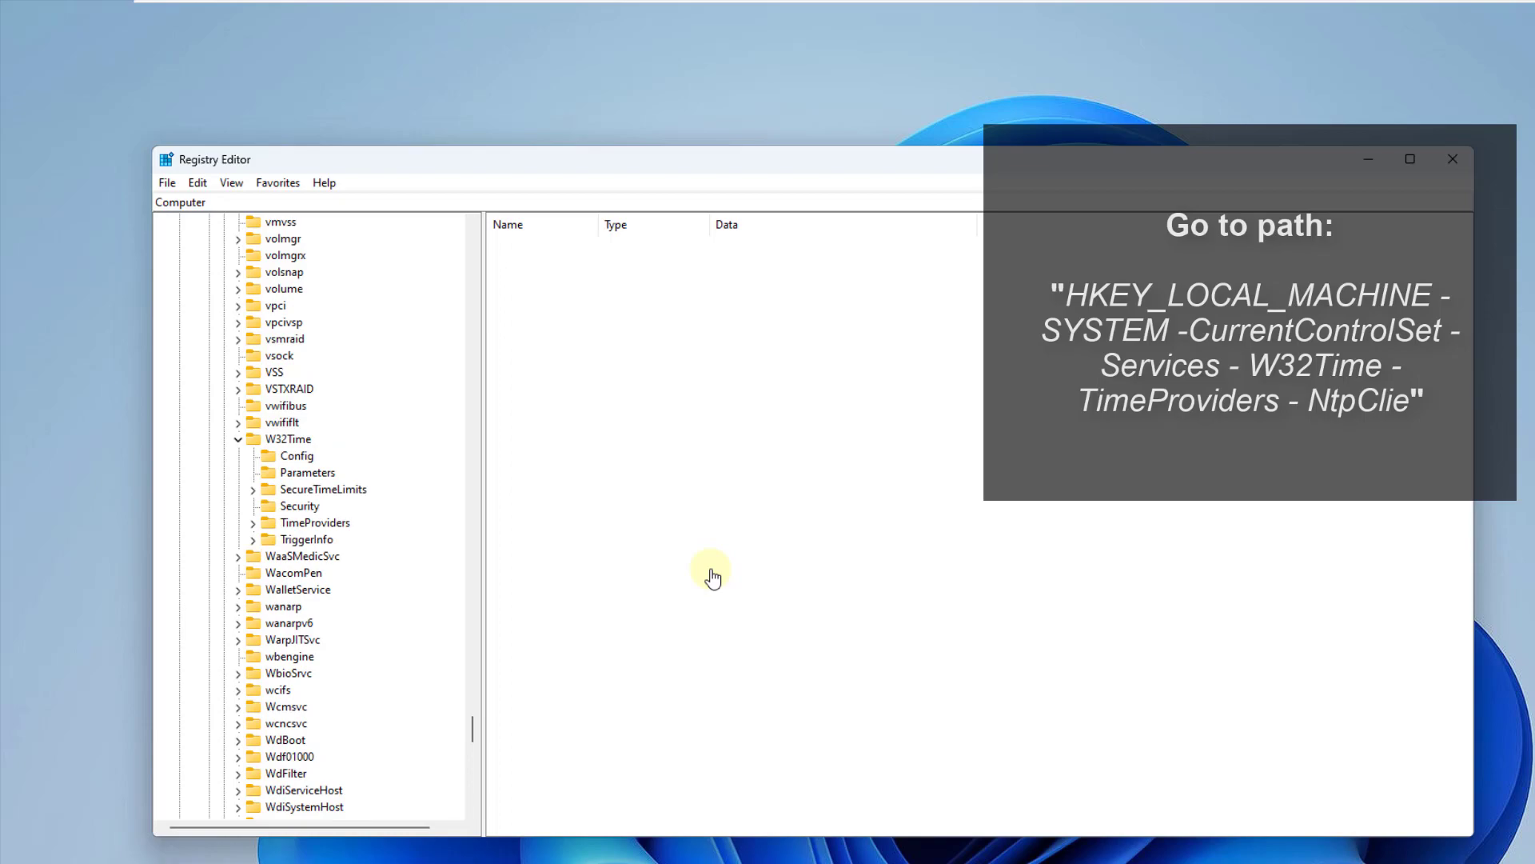
{"action": "left_click", "coordinate": [315, 523]}
{"action": "key", "text": "Right"}
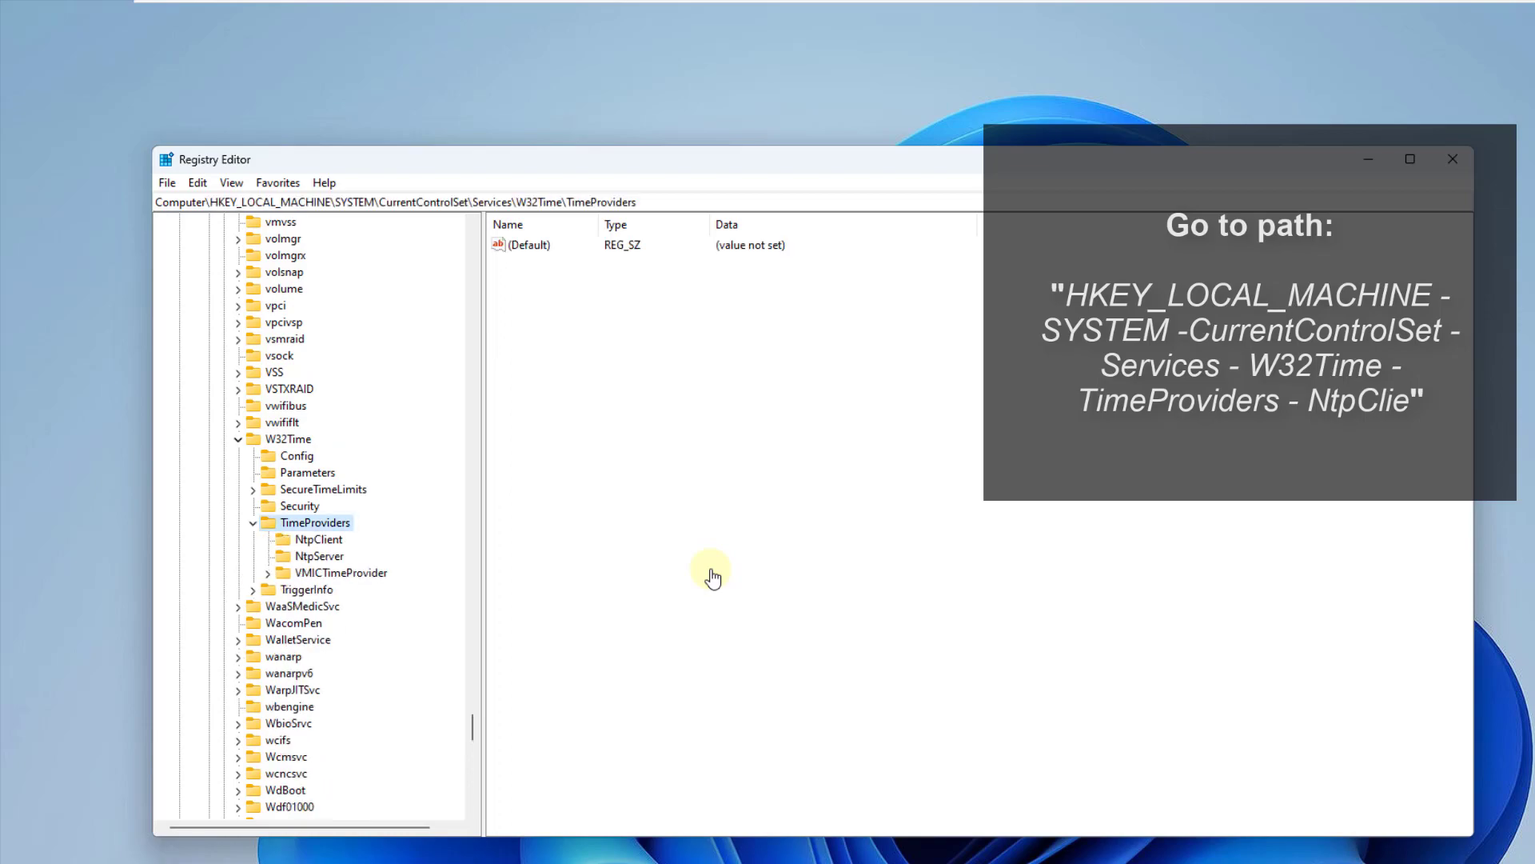
{"action": "key", "text": "Down"}
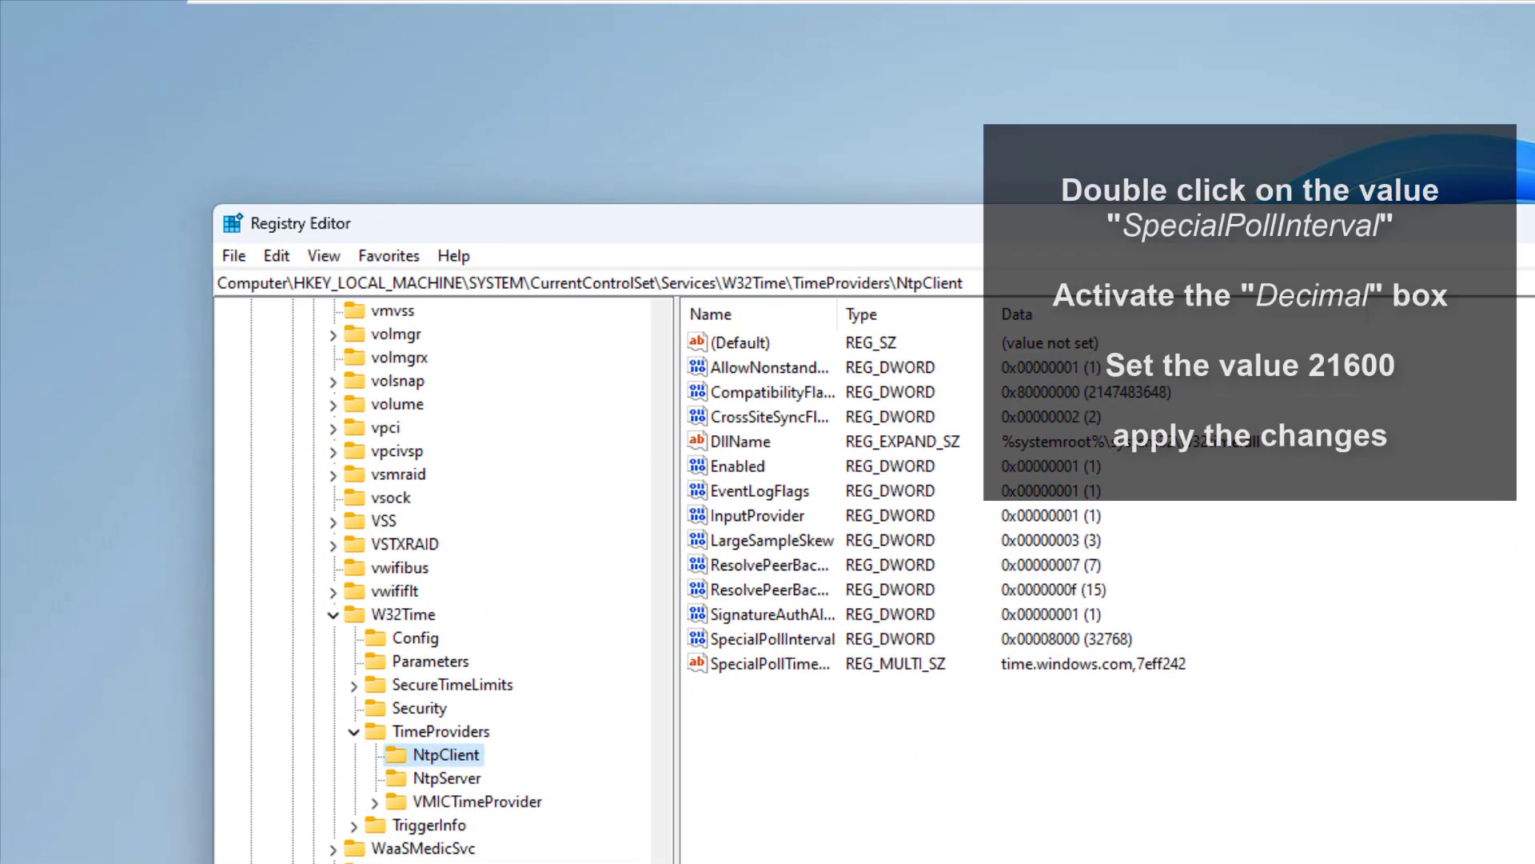
Step: Set the SpecialPollInterval value of the NtpClient key to decimal 21600 and close Registry Editor
{"action": "left_click_drag", "start_coordinate": [837, 315], "coordinate": [972, 314]}
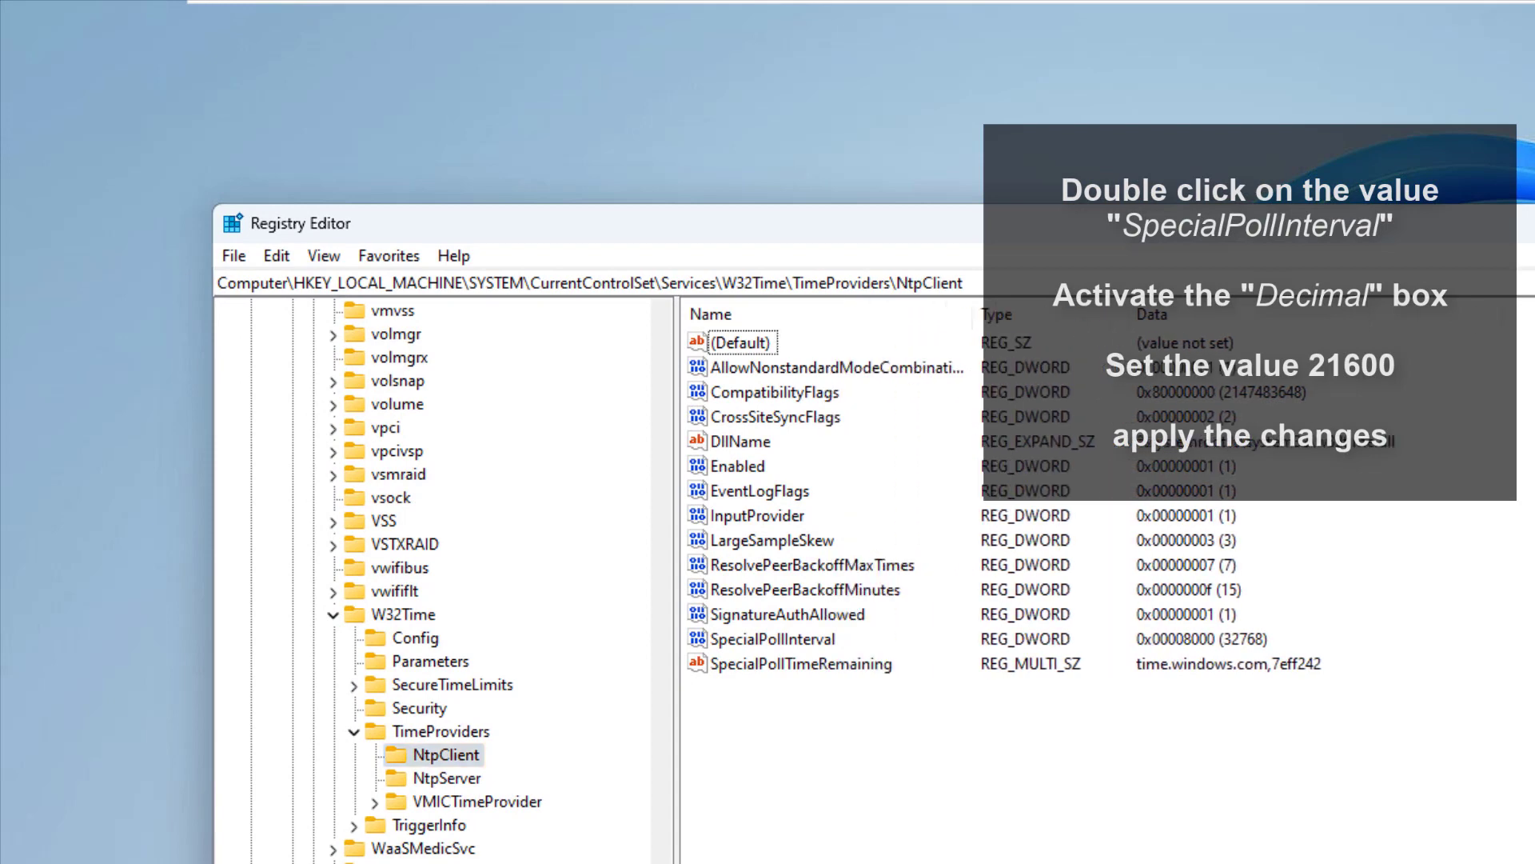
{"action": "left_click", "coordinate": [772, 639]}
{"action": "key", "text": "Return"}
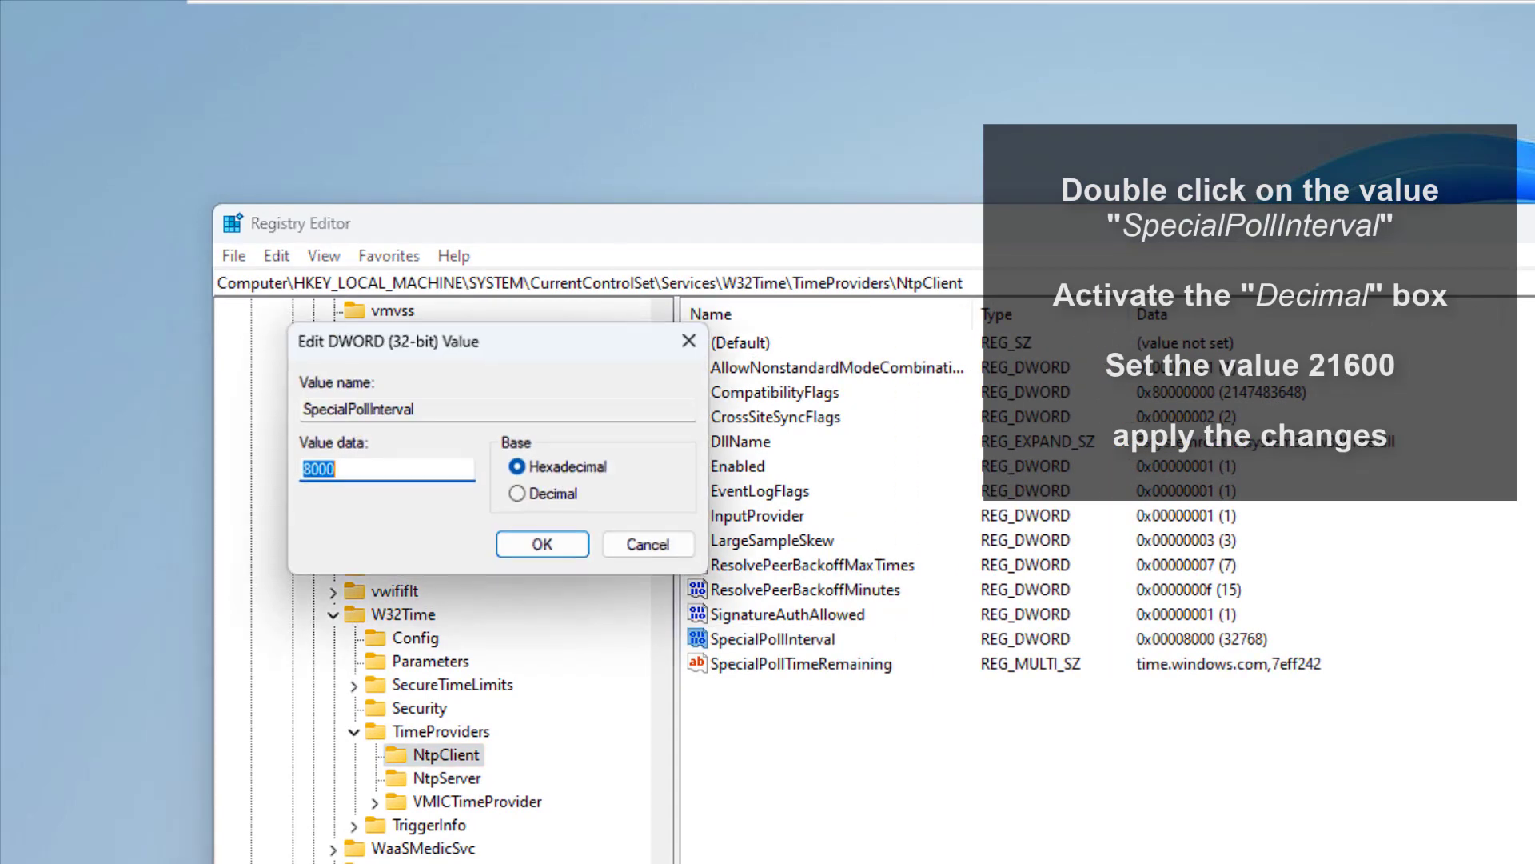
{"action": "left_click", "coordinate": [584, 497]}
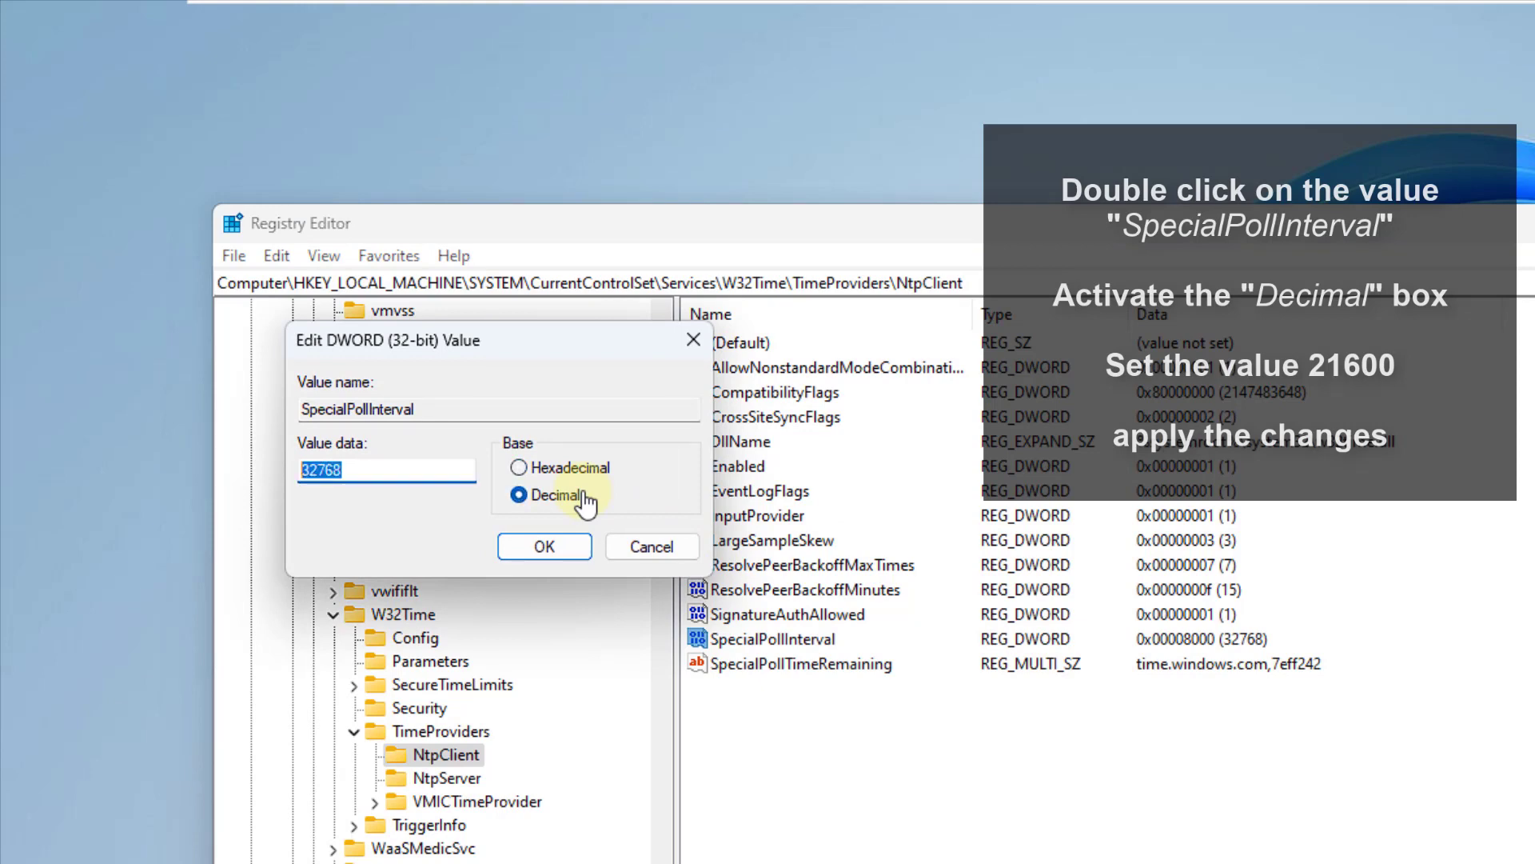
{"action": "type", "text": "21600"}
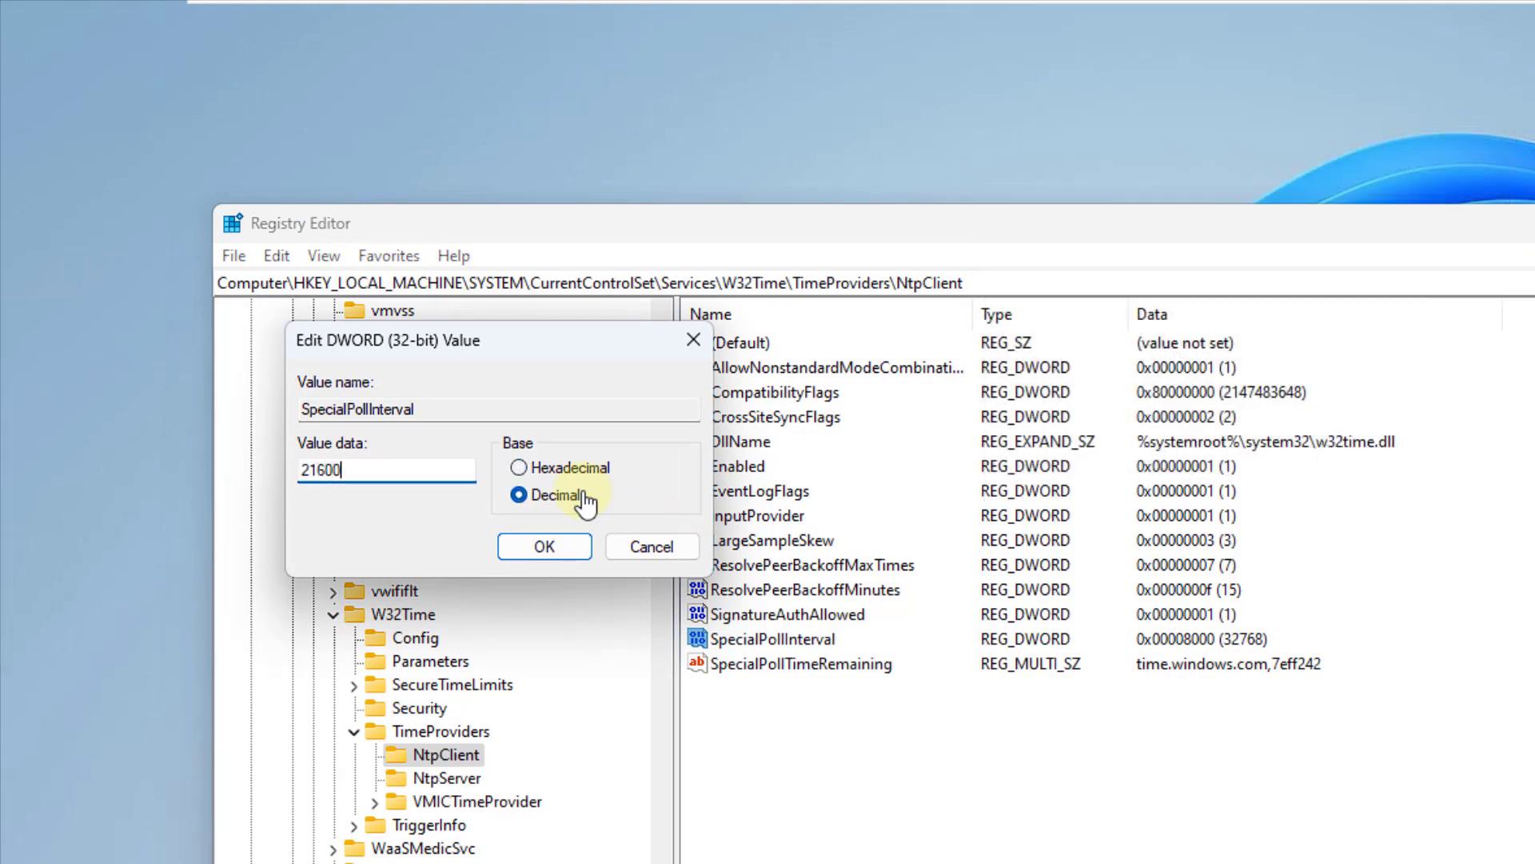
{"action": "left_click", "coordinate": [575, 545]}
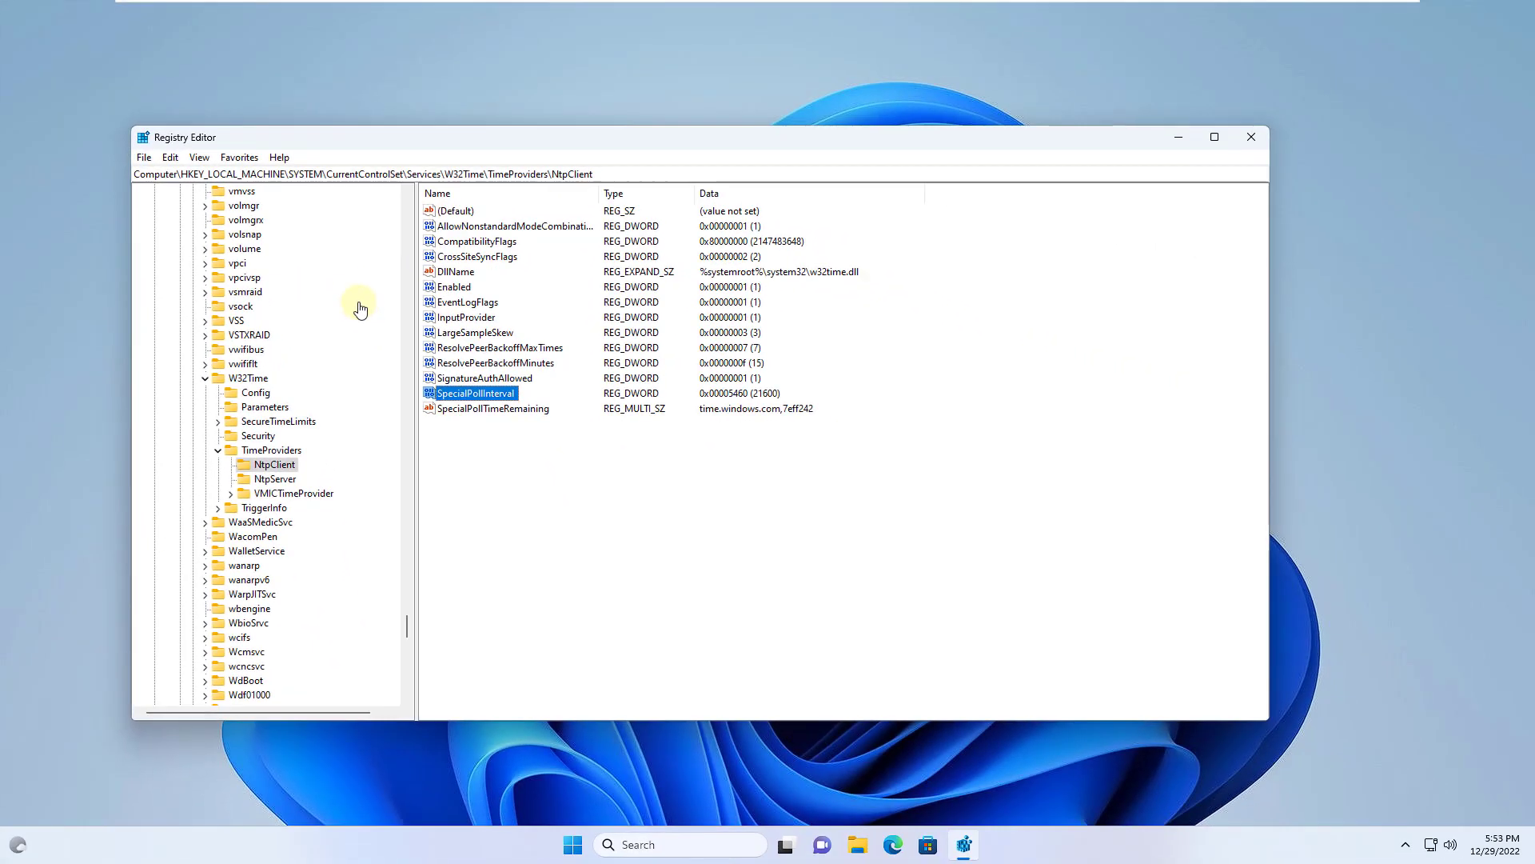
{"action": "key", "text": "alt+F4"}
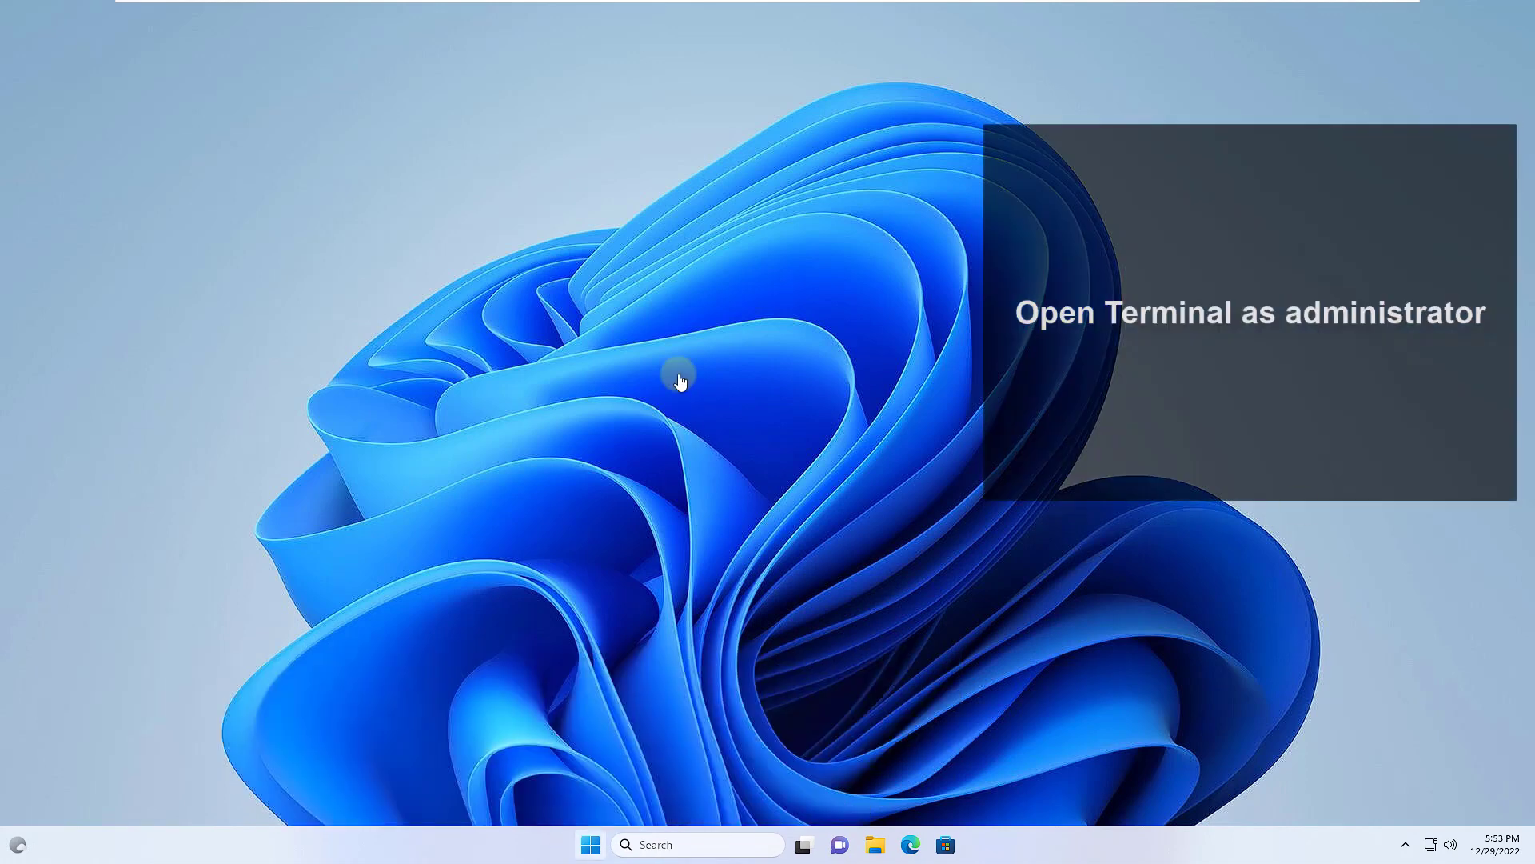
Step: Open Terminal as administrator and allow it to make changes to the device
{"action": "key", "text": "super+x"}
{"action": "key", "text": "a"}
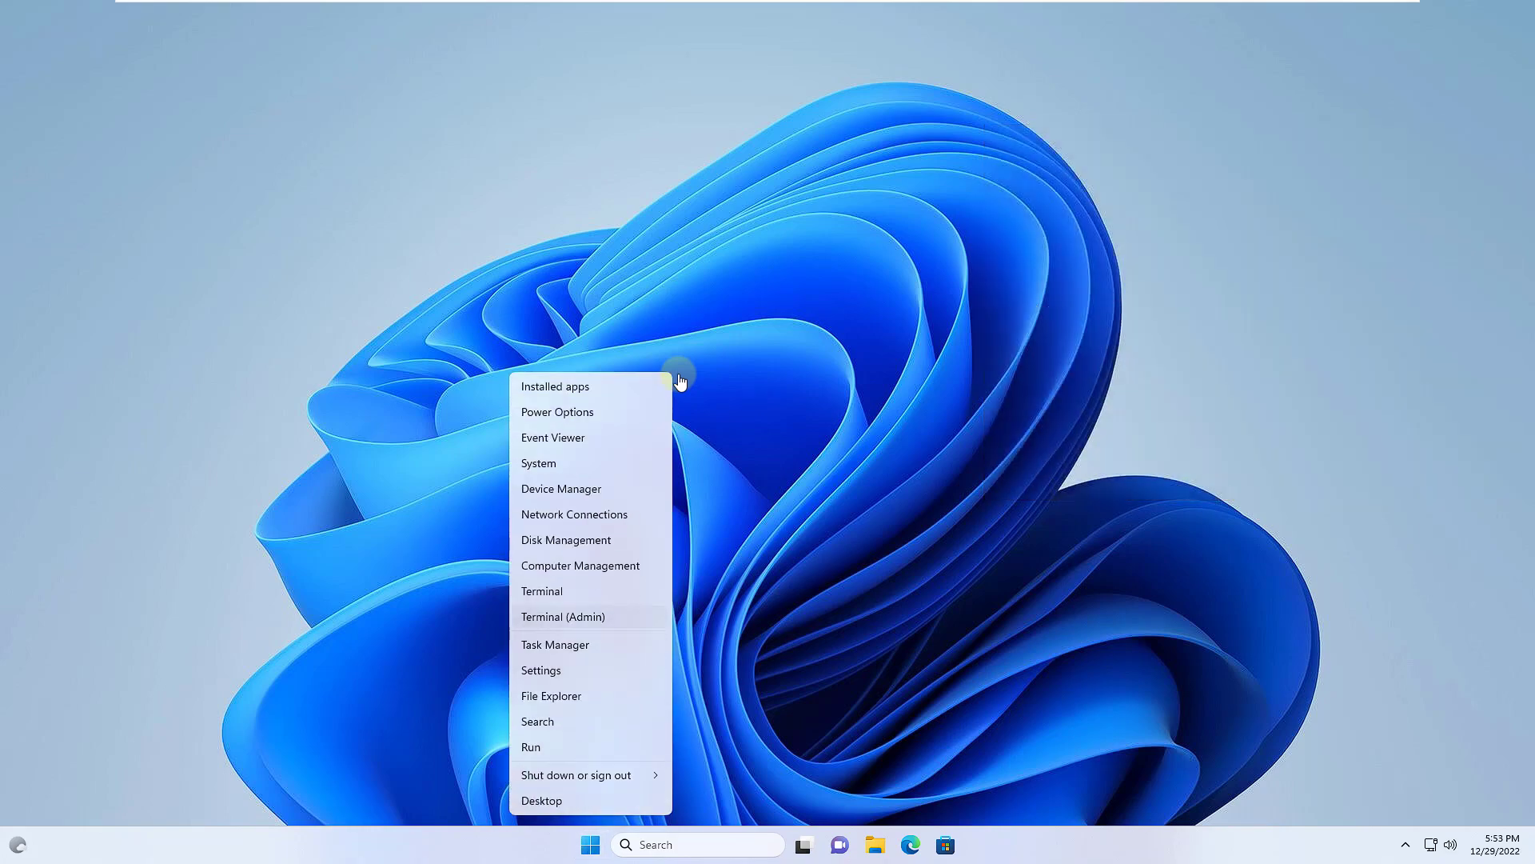
{"action": "key", "text": "alt+y"}
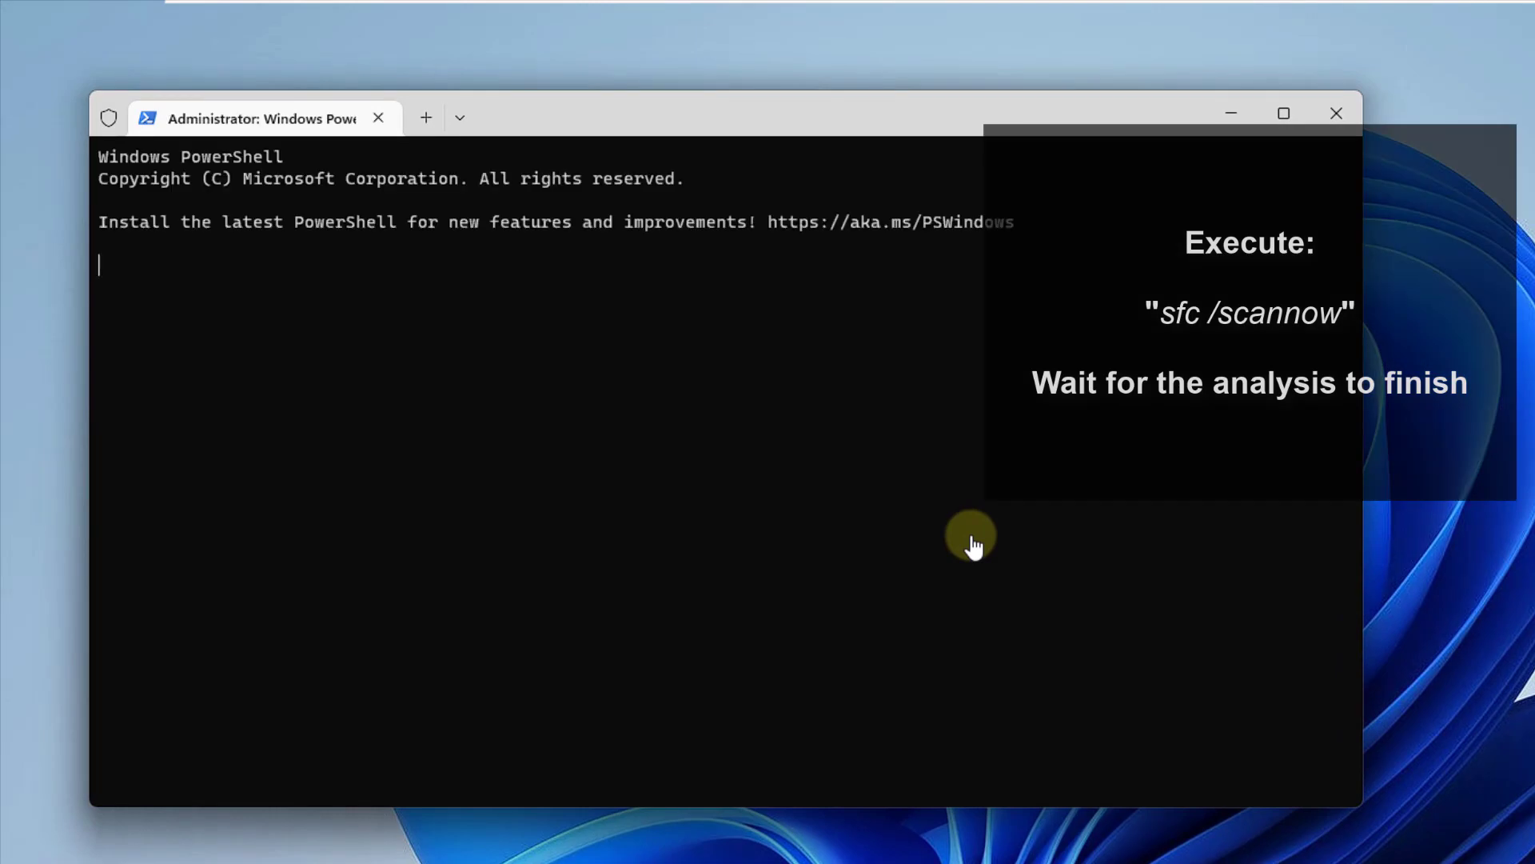
Step: Run "sfc /scannow", wait for the system scan to finish, and close the terminal with "exit"
{"action": "type", "text": "sfc /sca"}
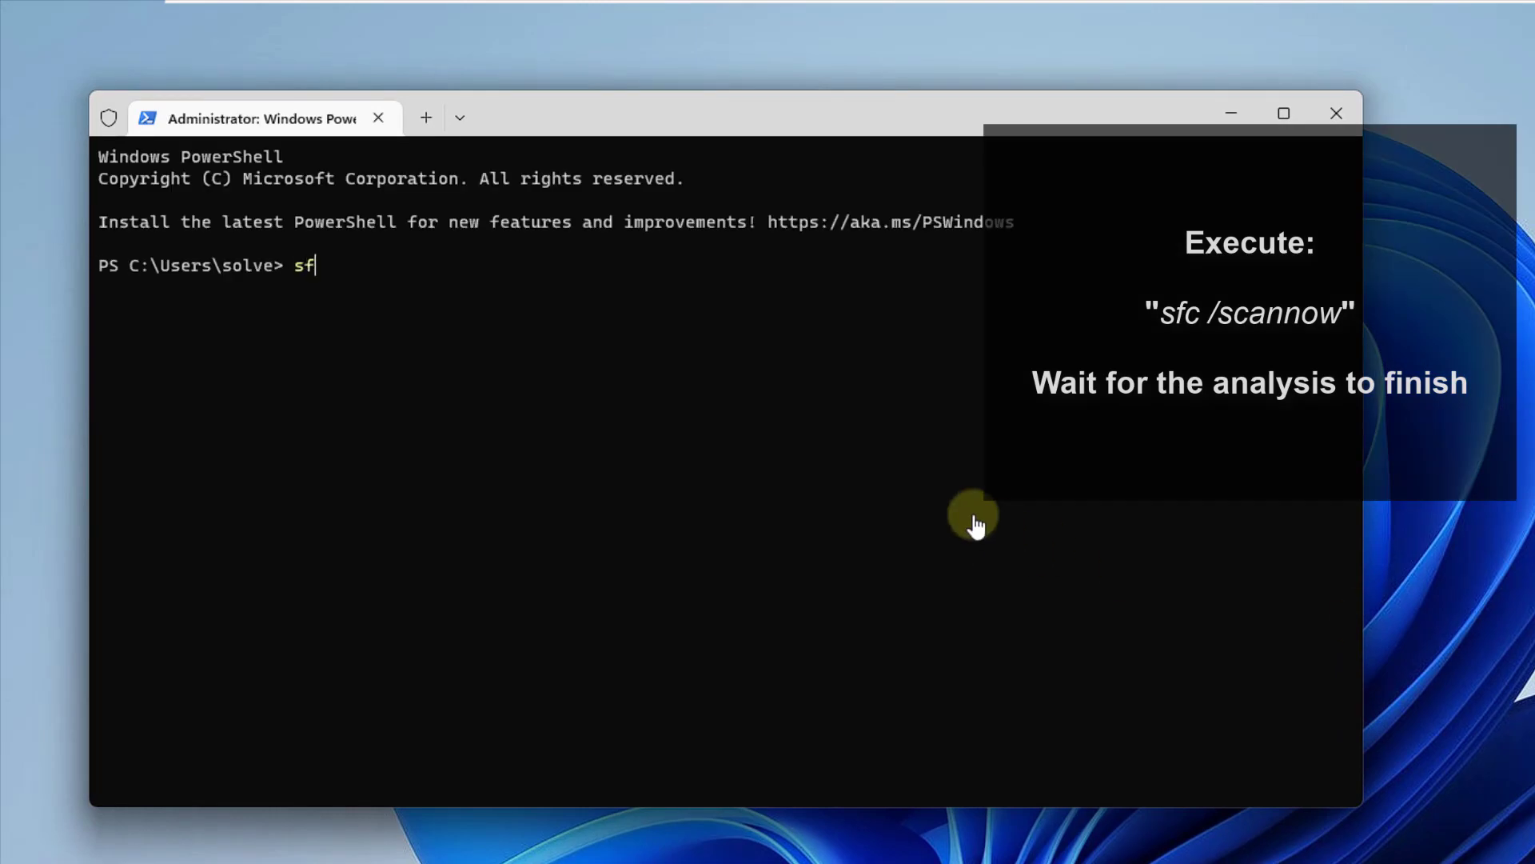
{"action": "type", "text": "nnow"}
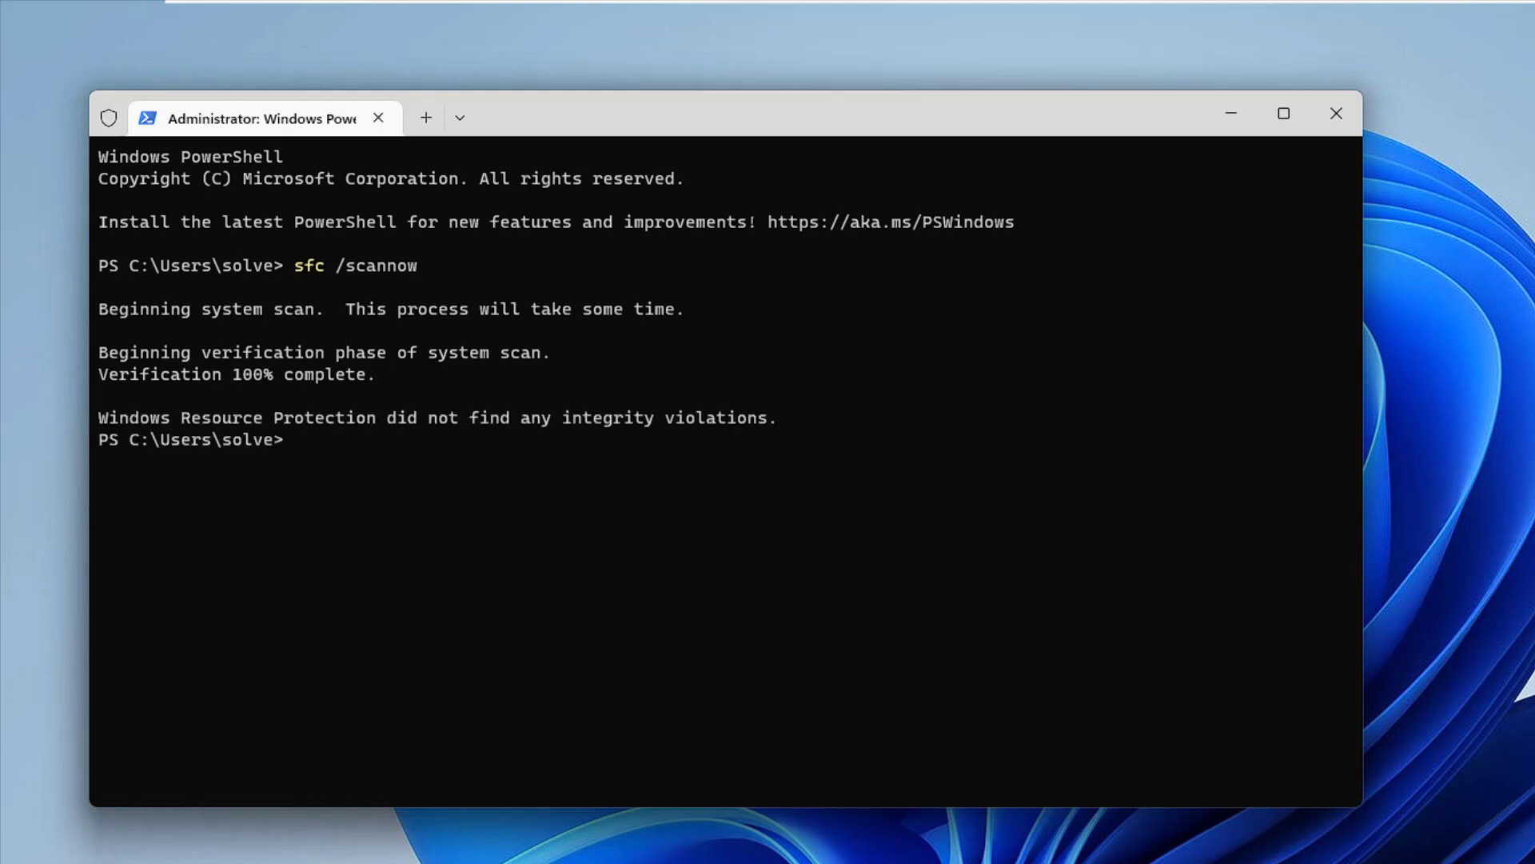
{"action": "type", "text": "exi"}
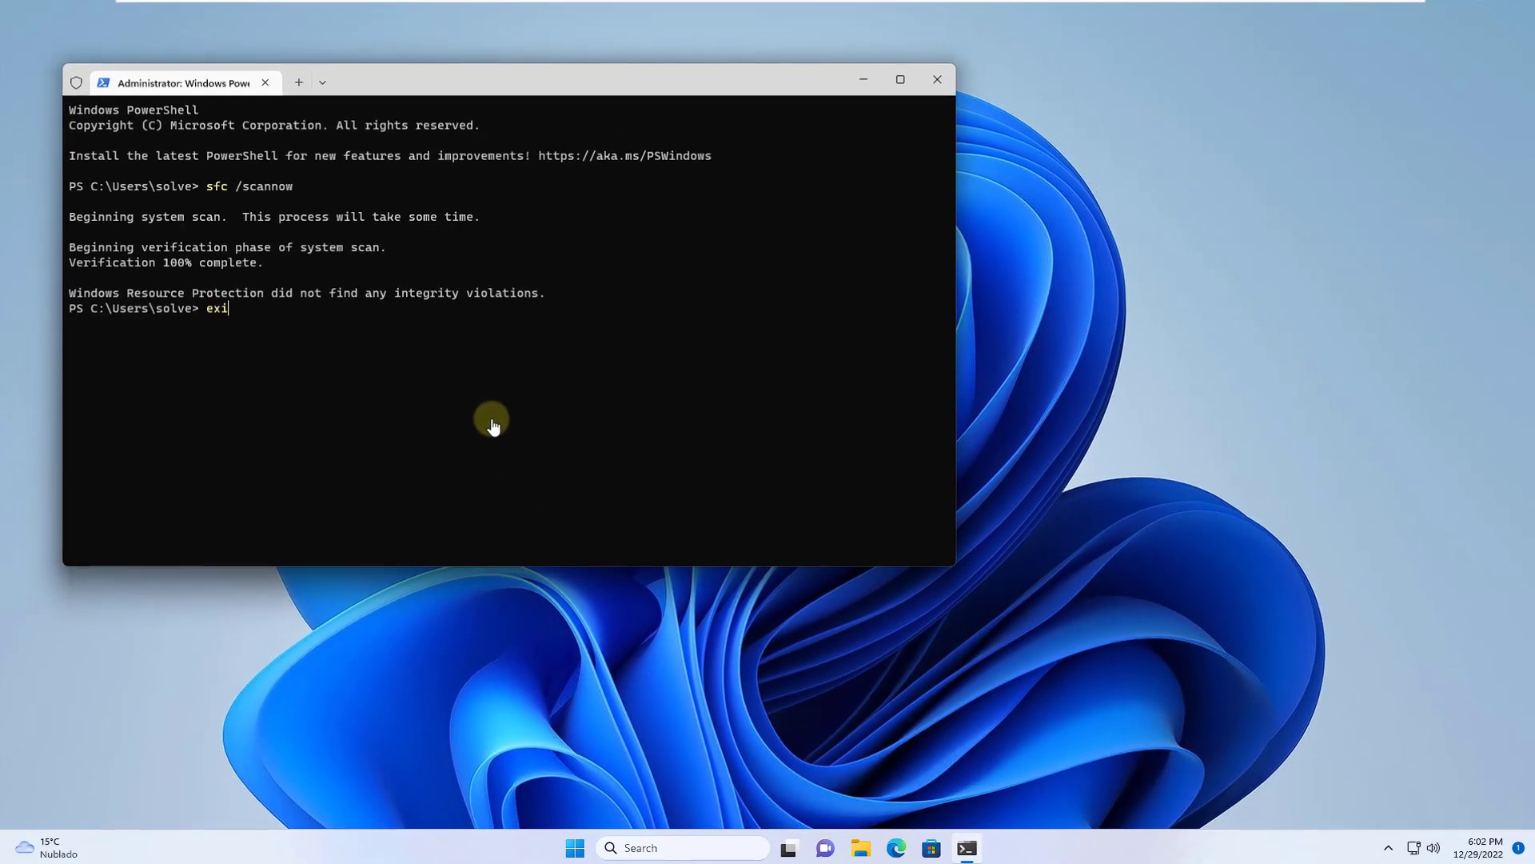
{"action": "type", "text": "t"}
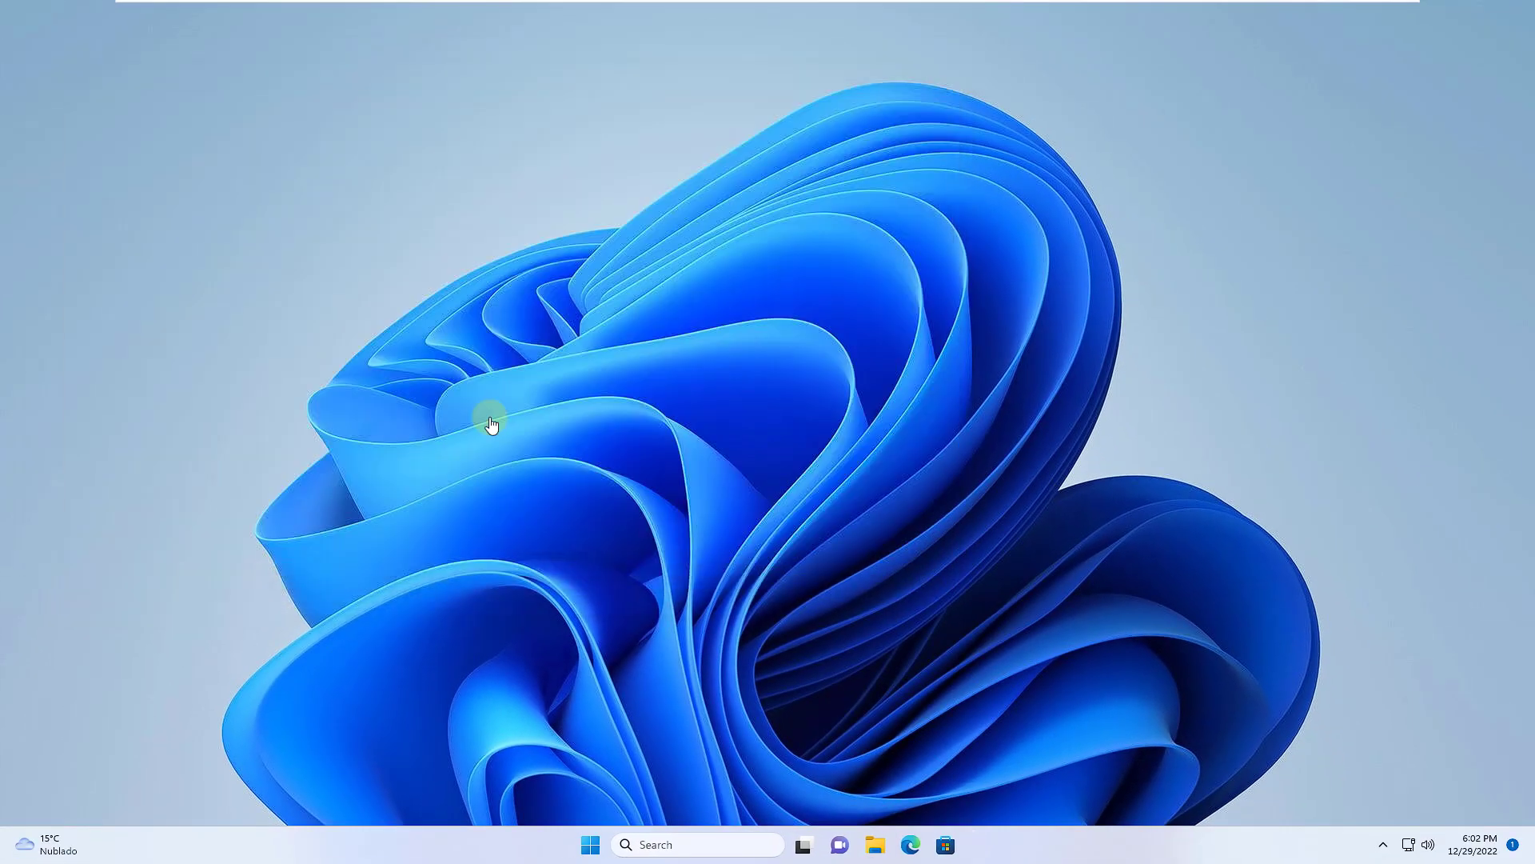